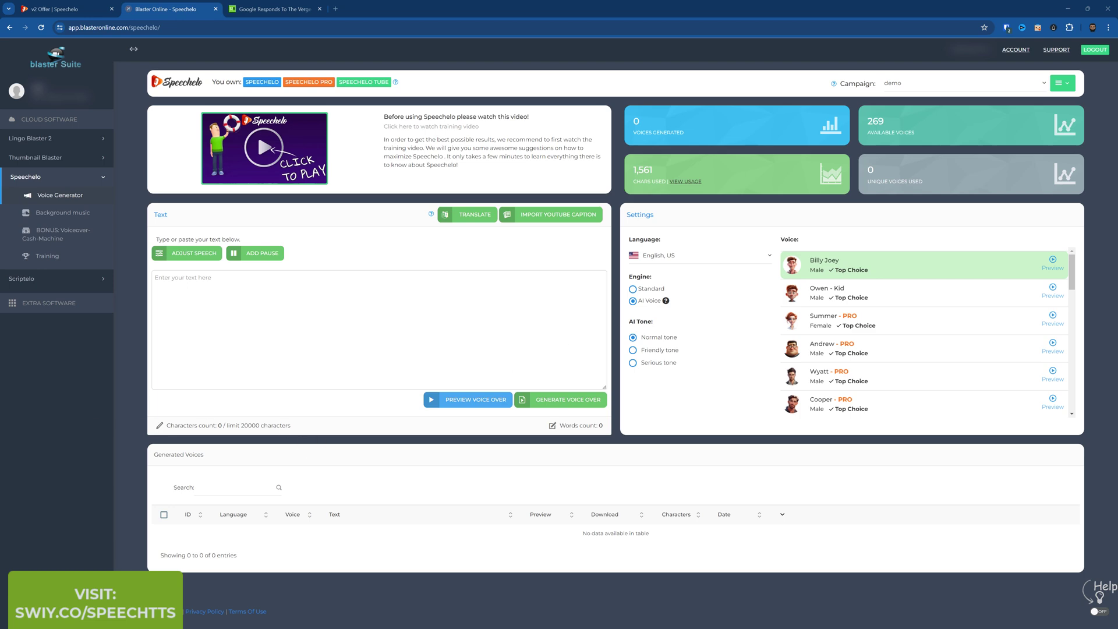
Bring up the Speechelo sales page and read down to the $37 Founders Offer, normally $97.
click(64, 9)
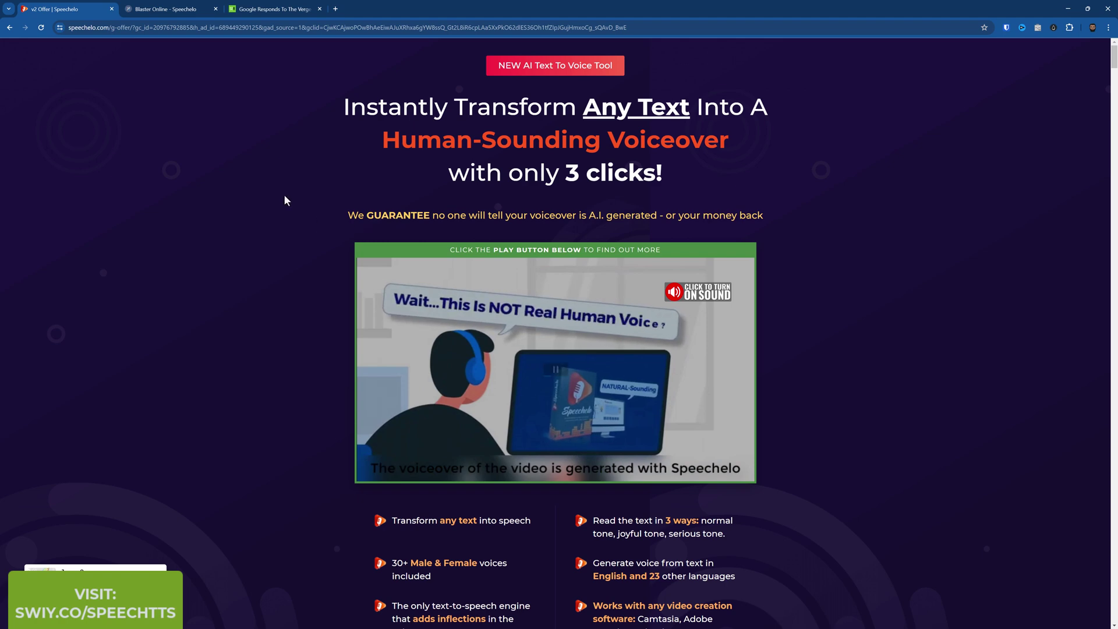
scroll(236, 119, down, 2)
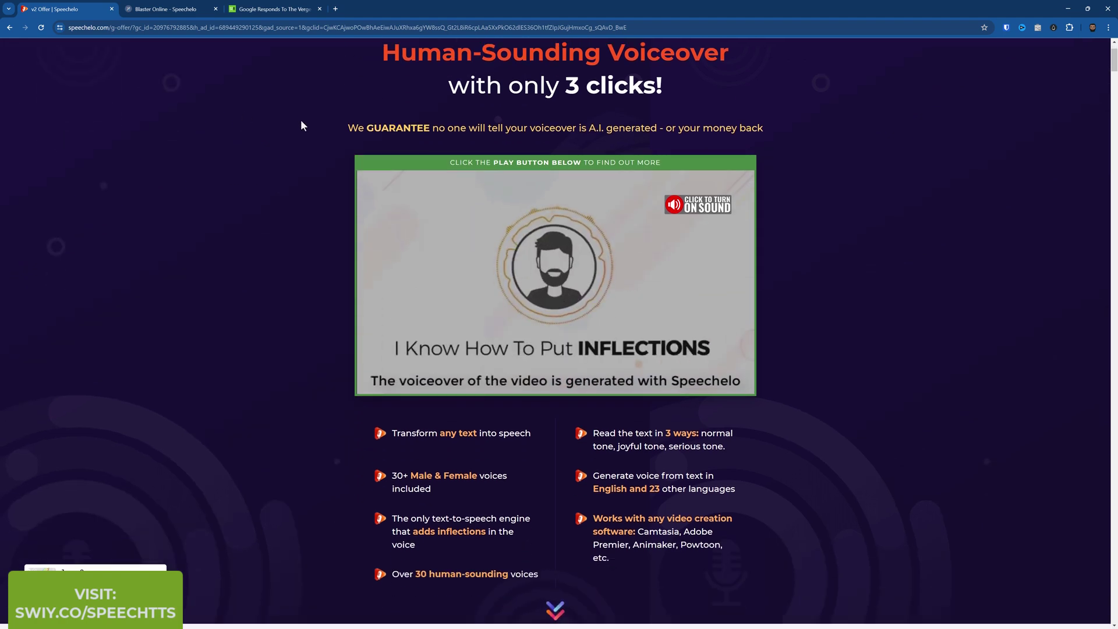
scroll(300, 120, down, 2)
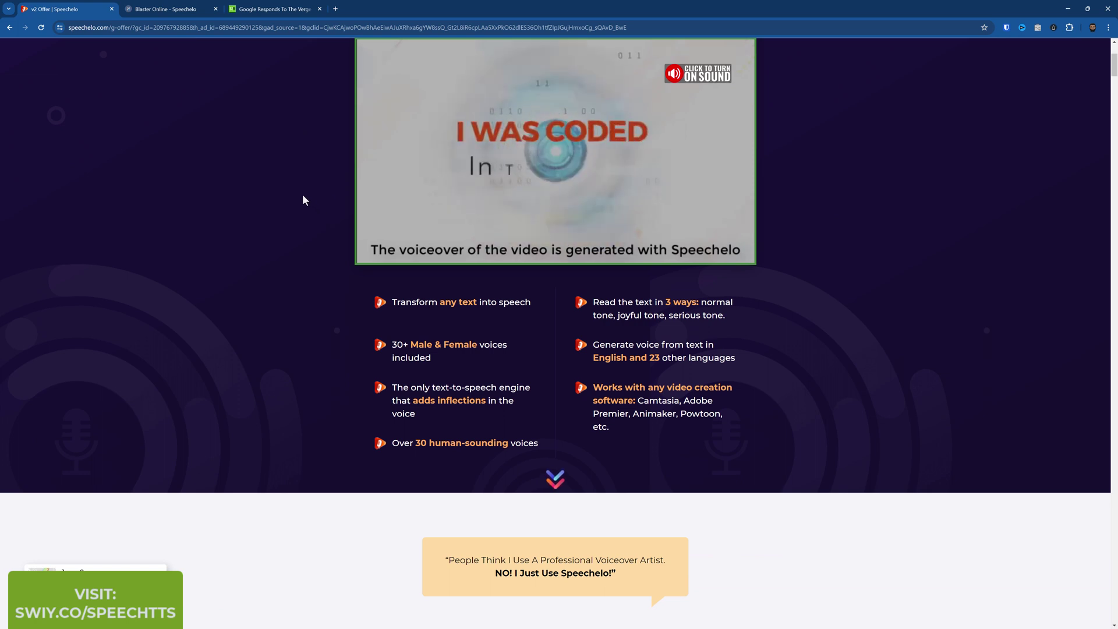
scroll(302, 195, down, 1)
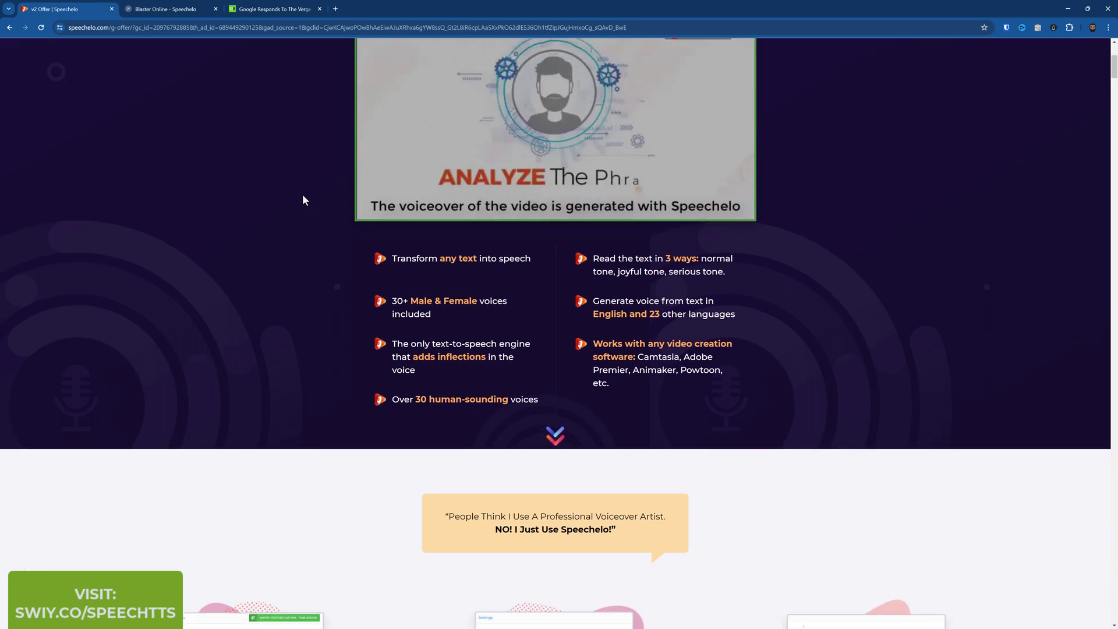
scroll(315, 198, down, 2)
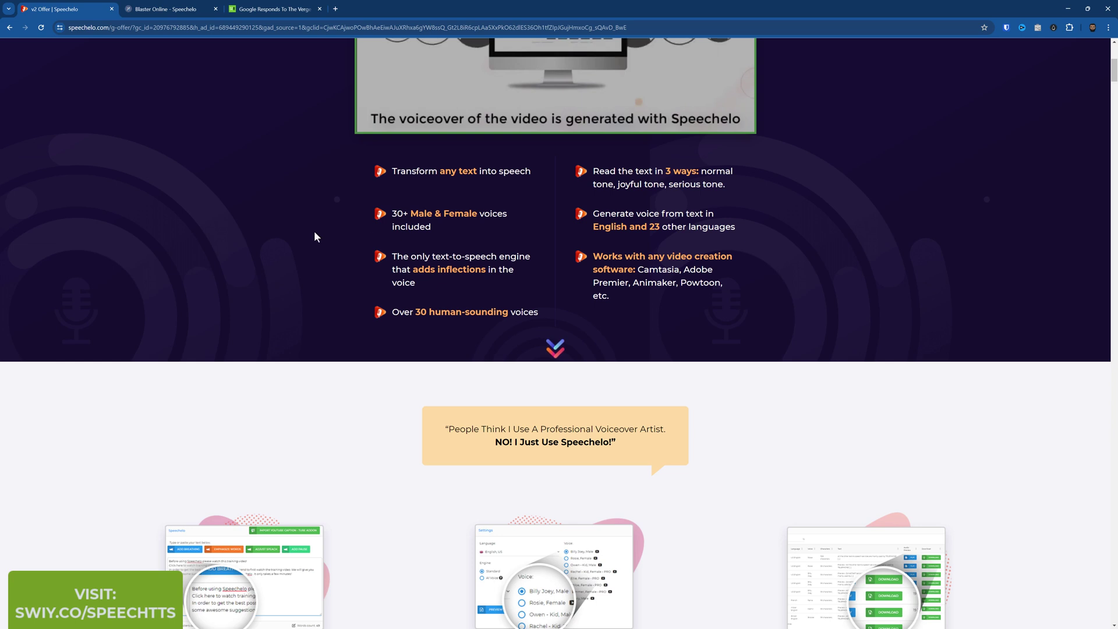
scroll(314, 231, down, 1)
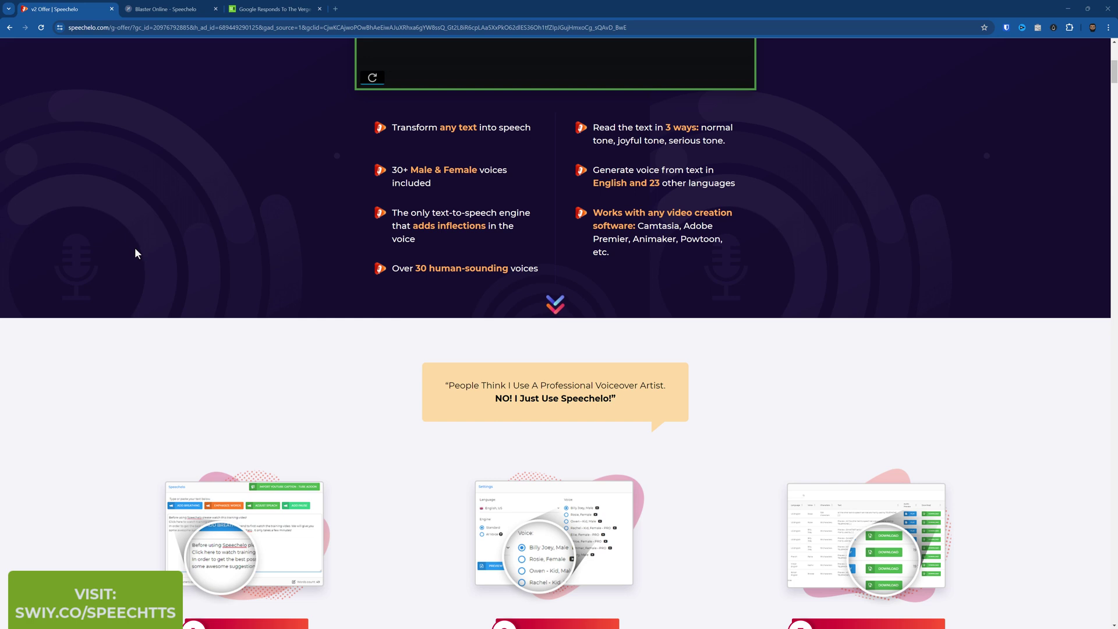
scroll(172, 242, down, 2)
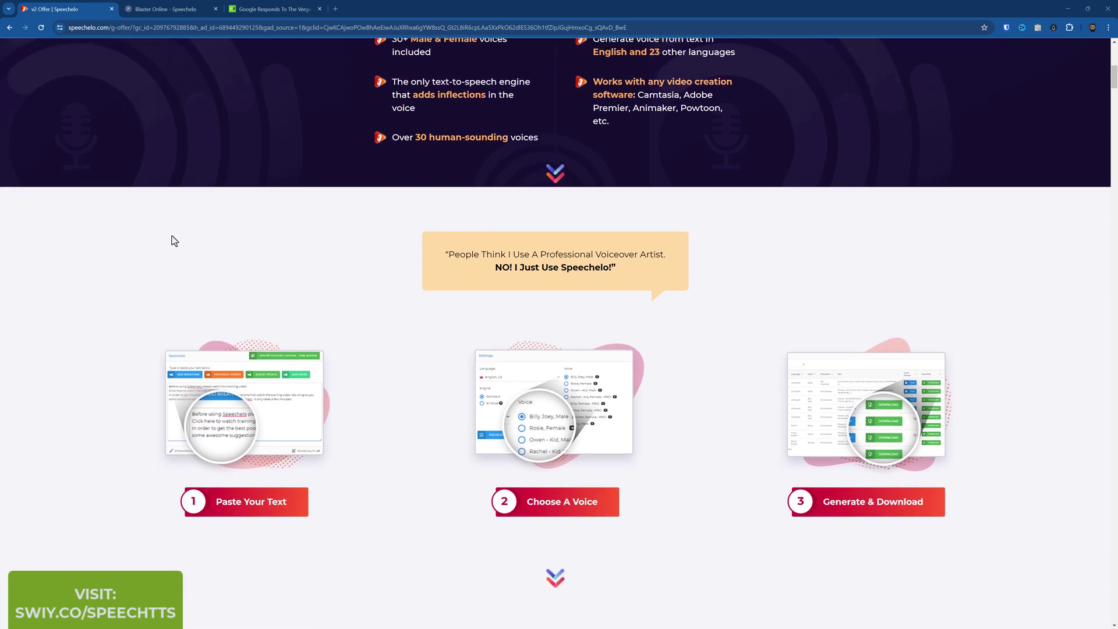
scroll(173, 236, down, 3)
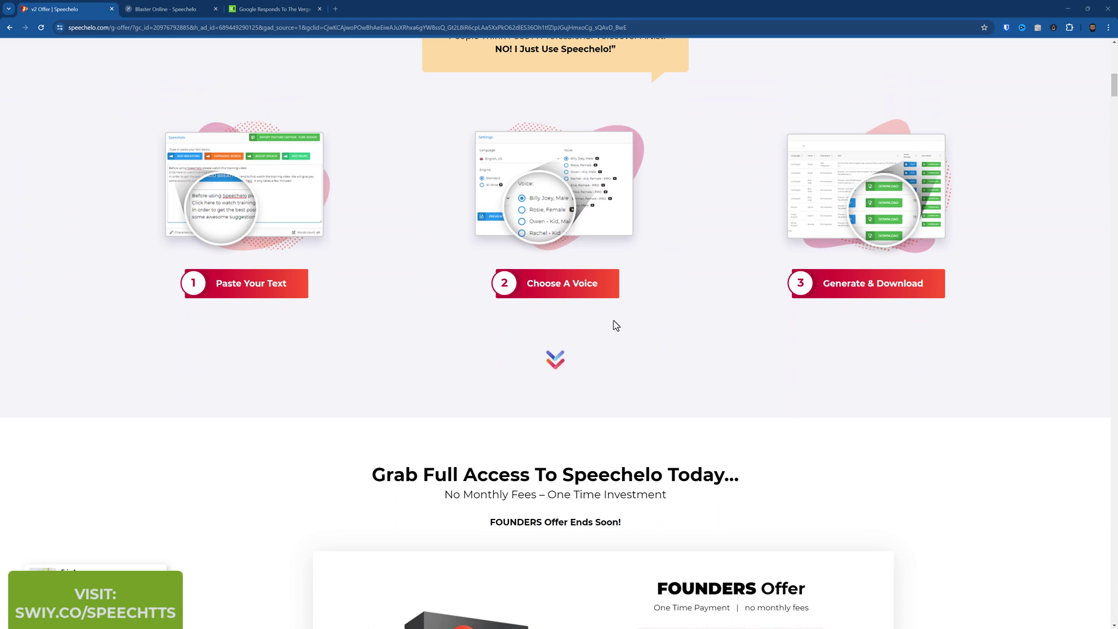
scroll(616, 325, down, 6)
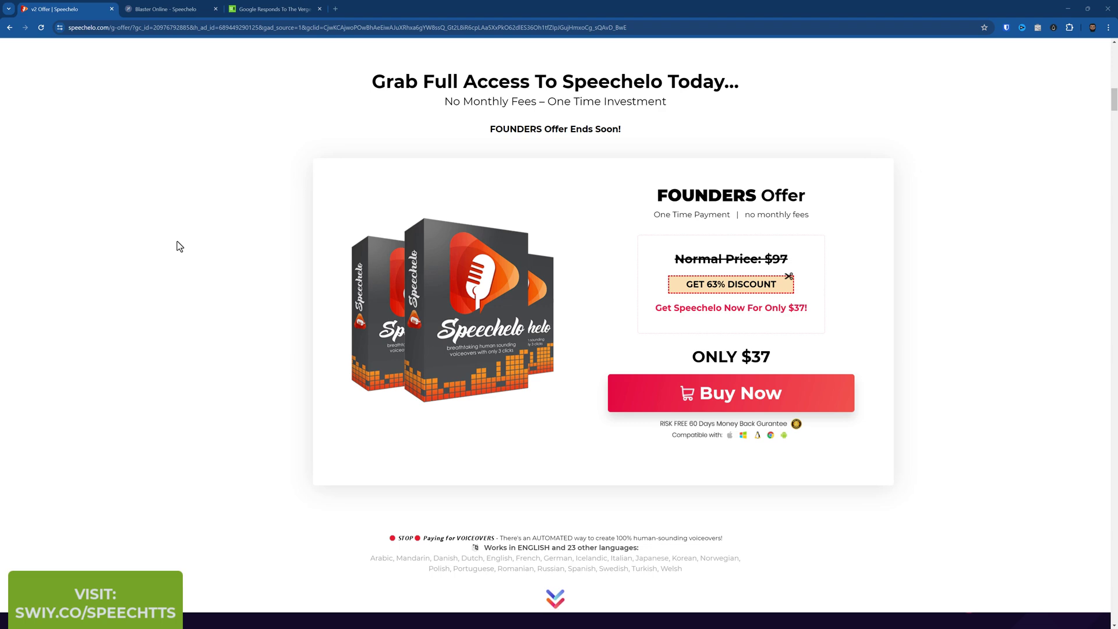
scroll(177, 242, down, 4)
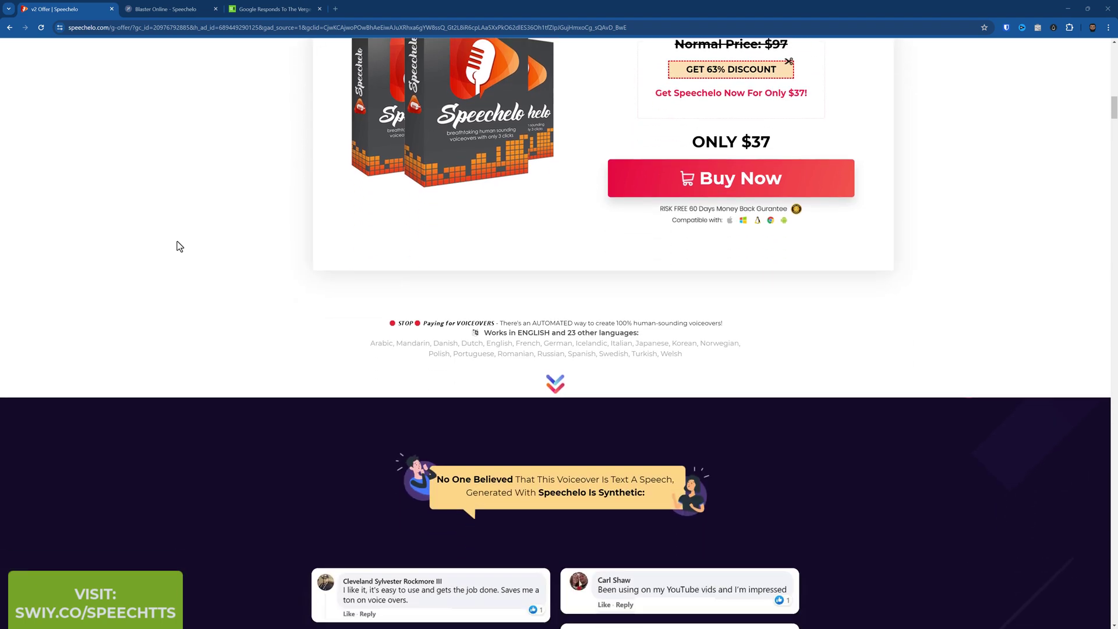
Play the US English – Male demo voice briefly, then pause it.
scroll(177, 244, down, 8)
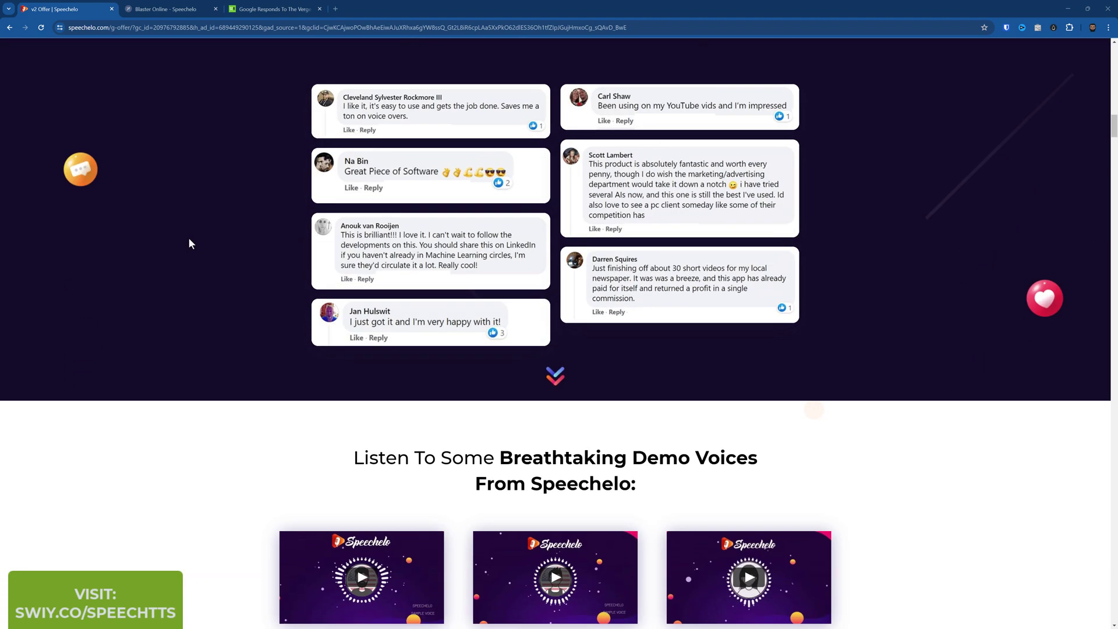
scroll(192, 239, down, 5)
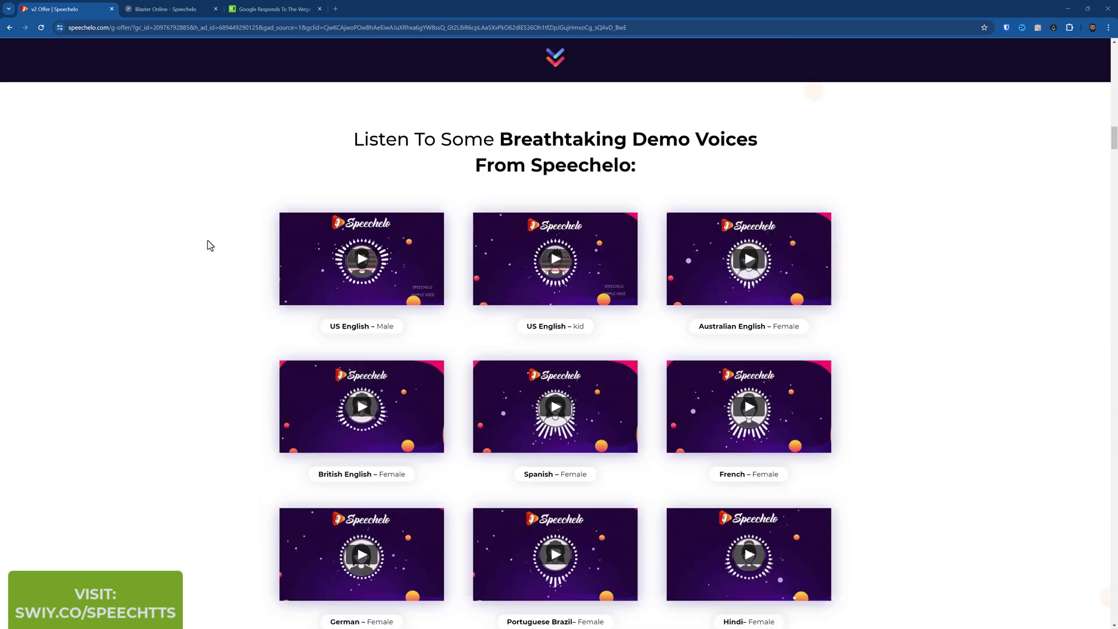
scroll(207, 240, down, 1)
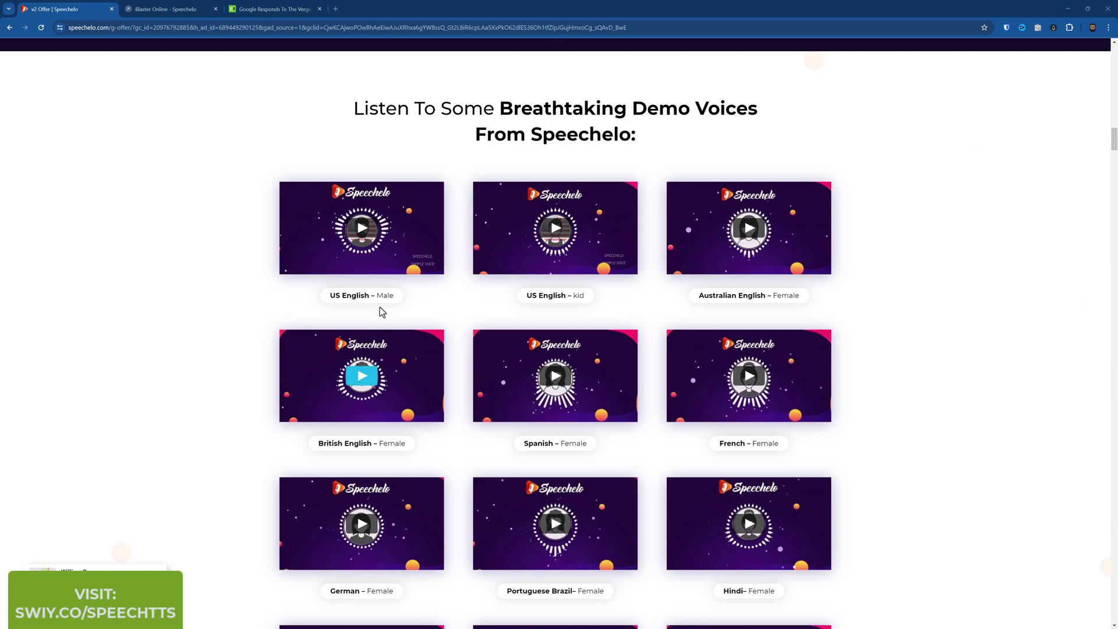
click(362, 232)
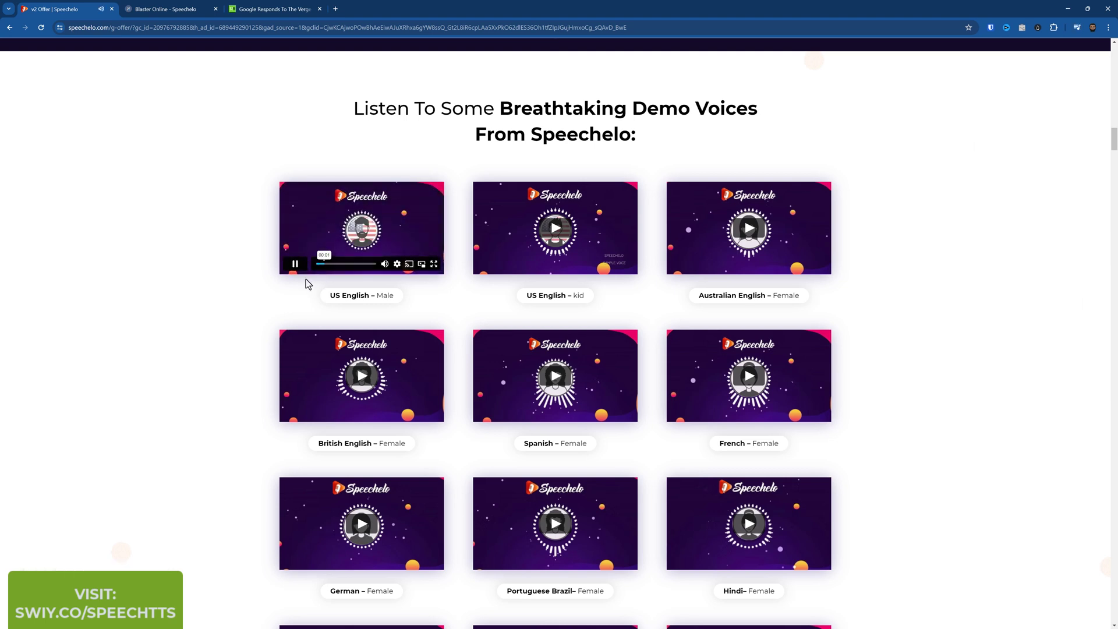
click(295, 265)
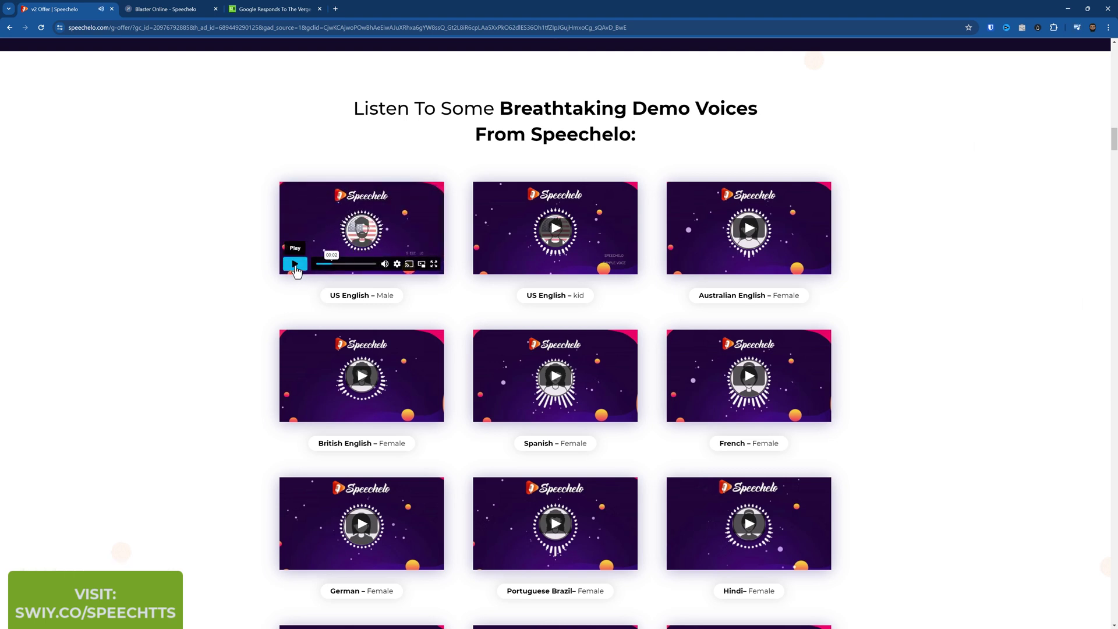
Stop the top sales video and scroll down to the full list of voices.
scroll(416, 305, up, 3)
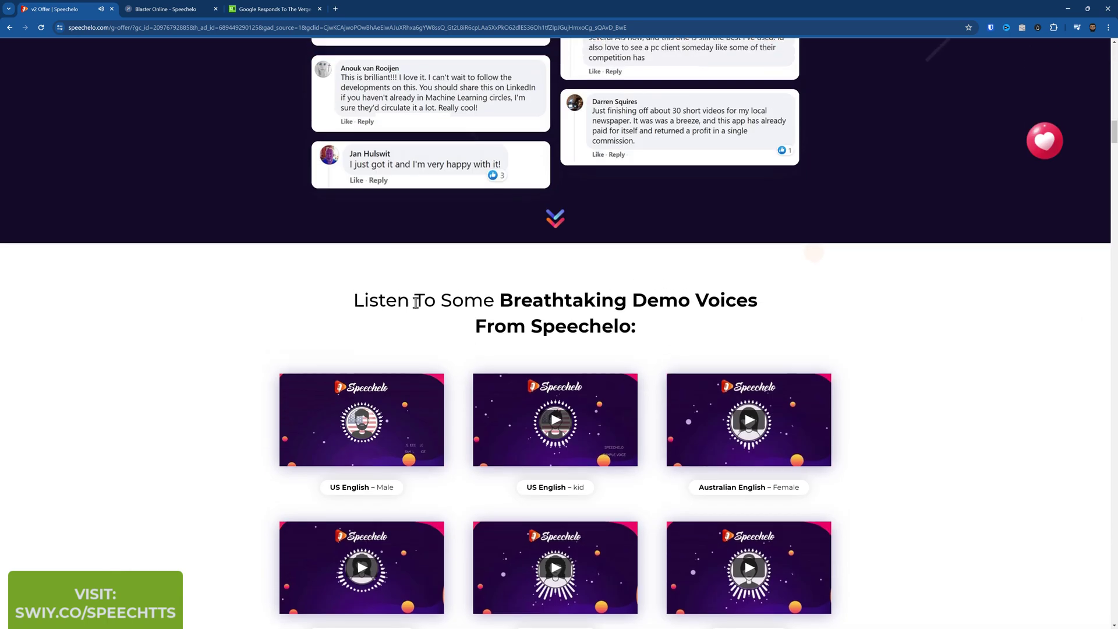
scroll(416, 300, up, 15)
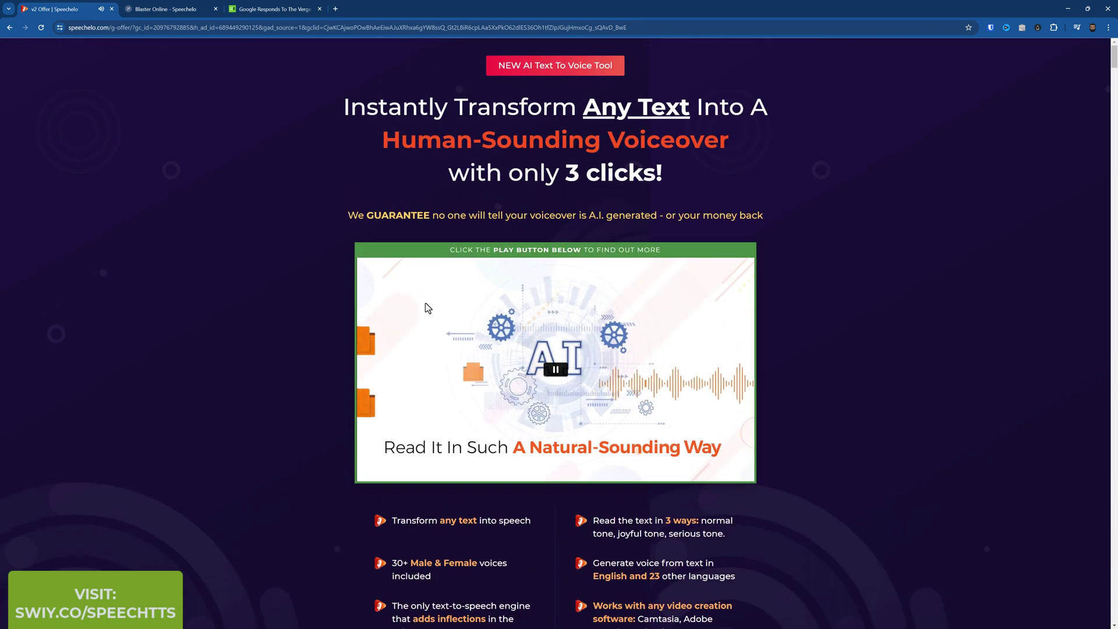
click(543, 377)
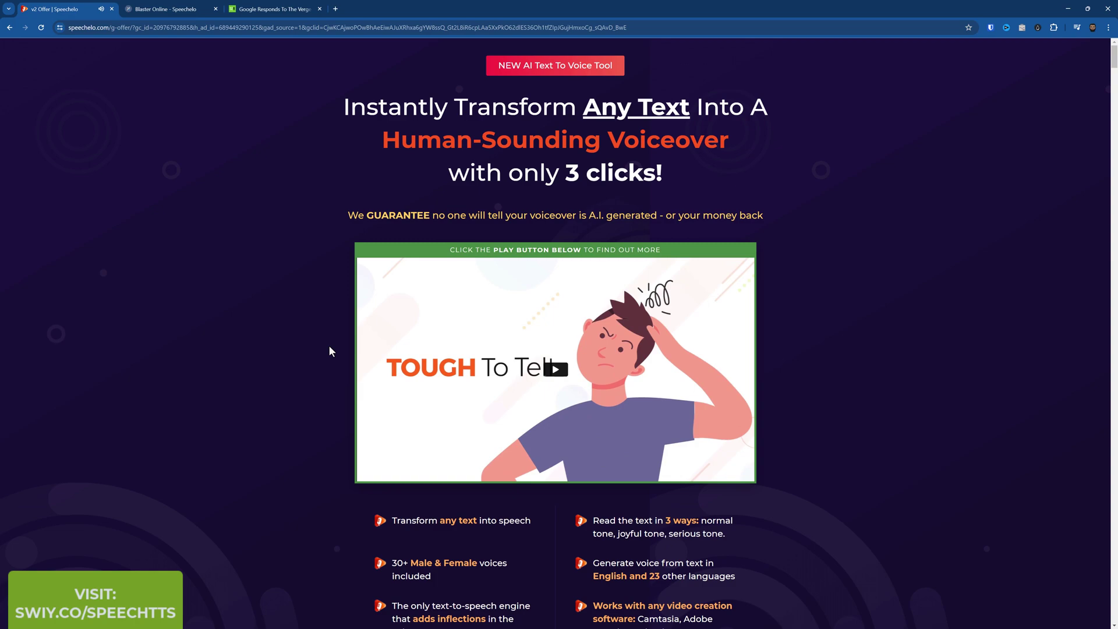
scroll(330, 347, down, 15)
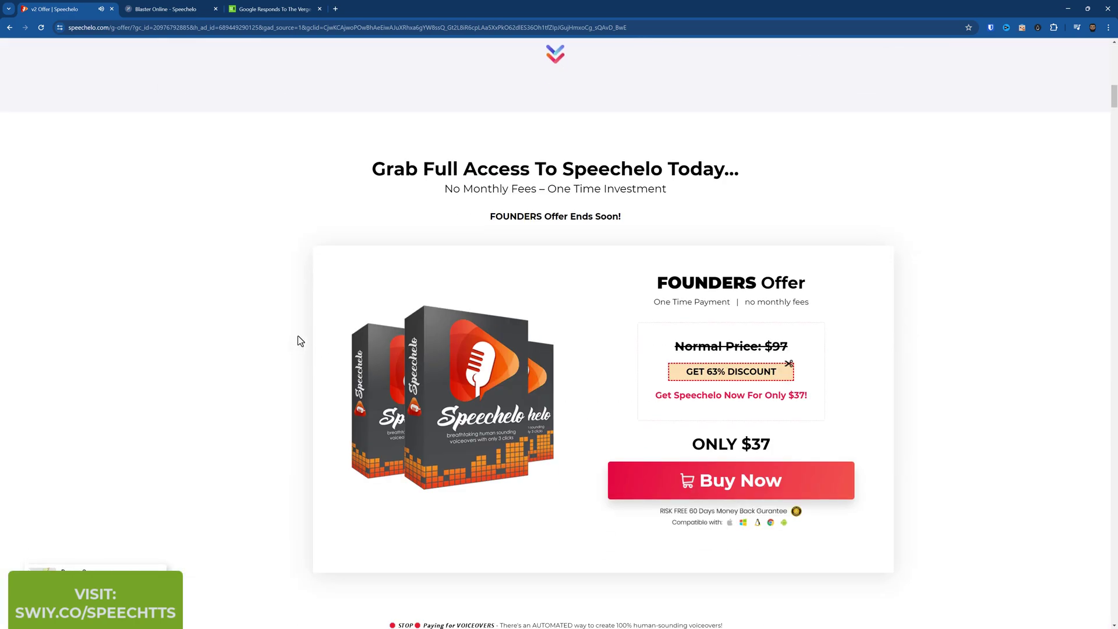
scroll(299, 341, down, 12)
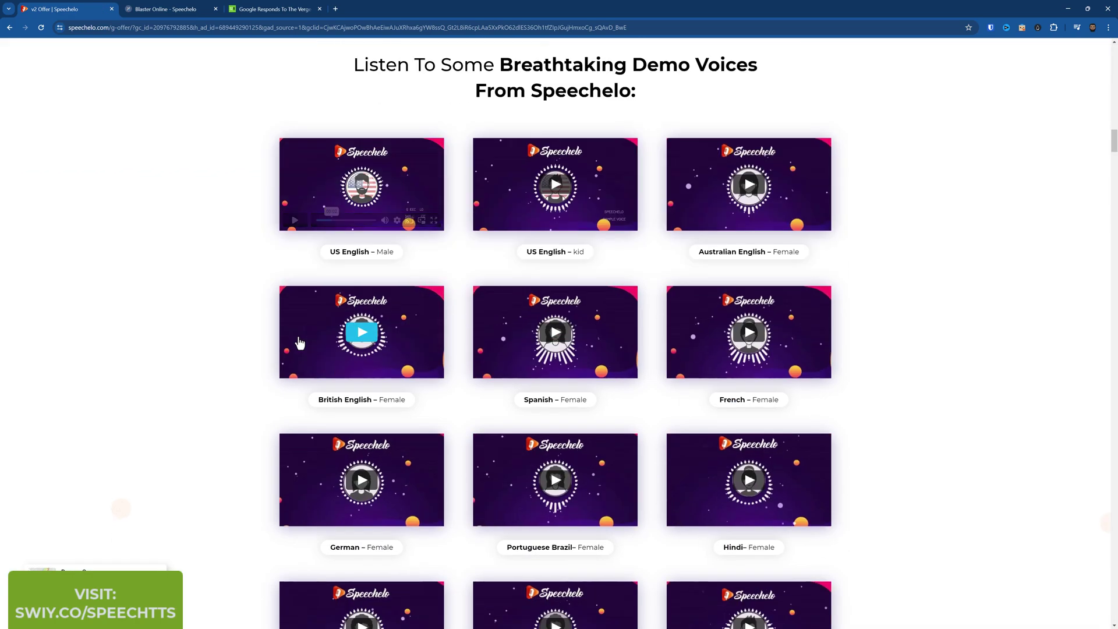
scroll(302, 367, down, 5)
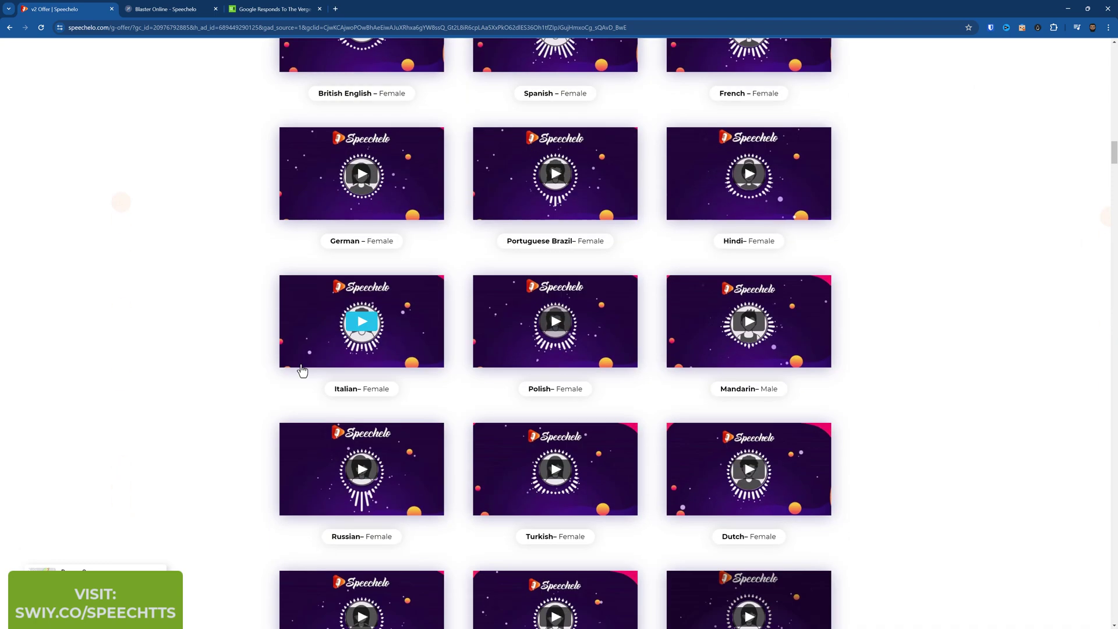
scroll(303, 371, down, 9)
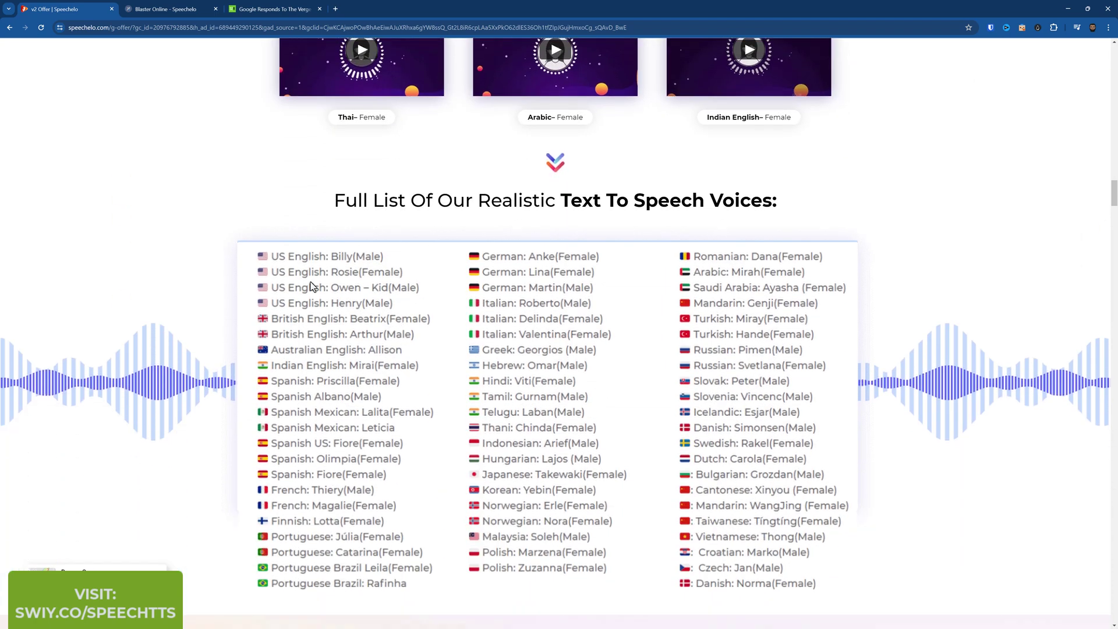
Read down the offer page through Steps 1–3.
scroll(311, 286, down, 8)
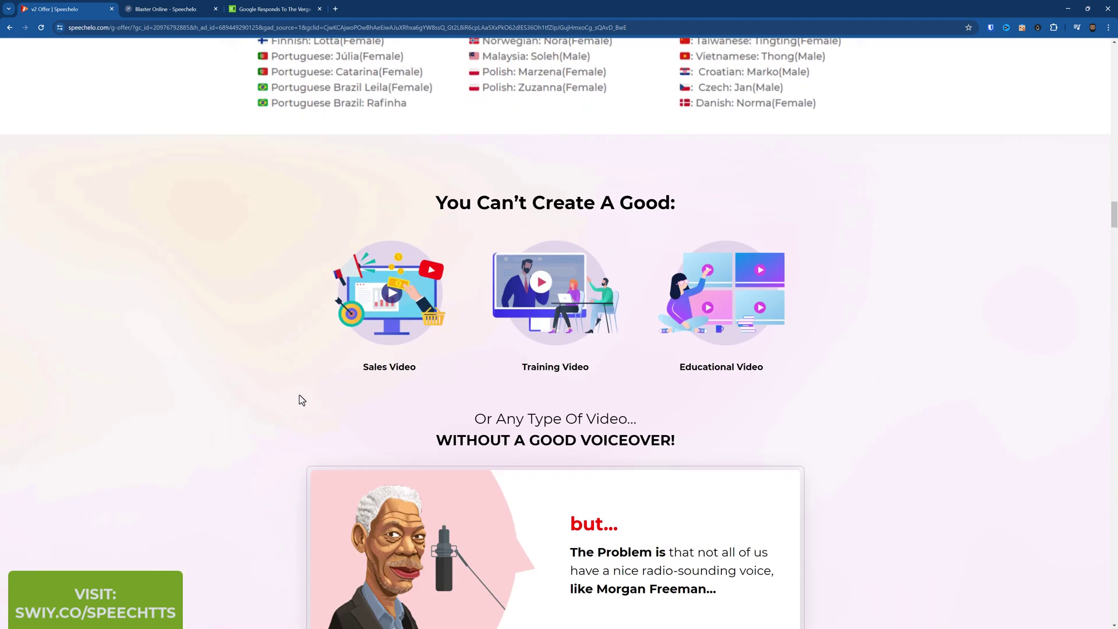
scroll(299, 395, down, 10)
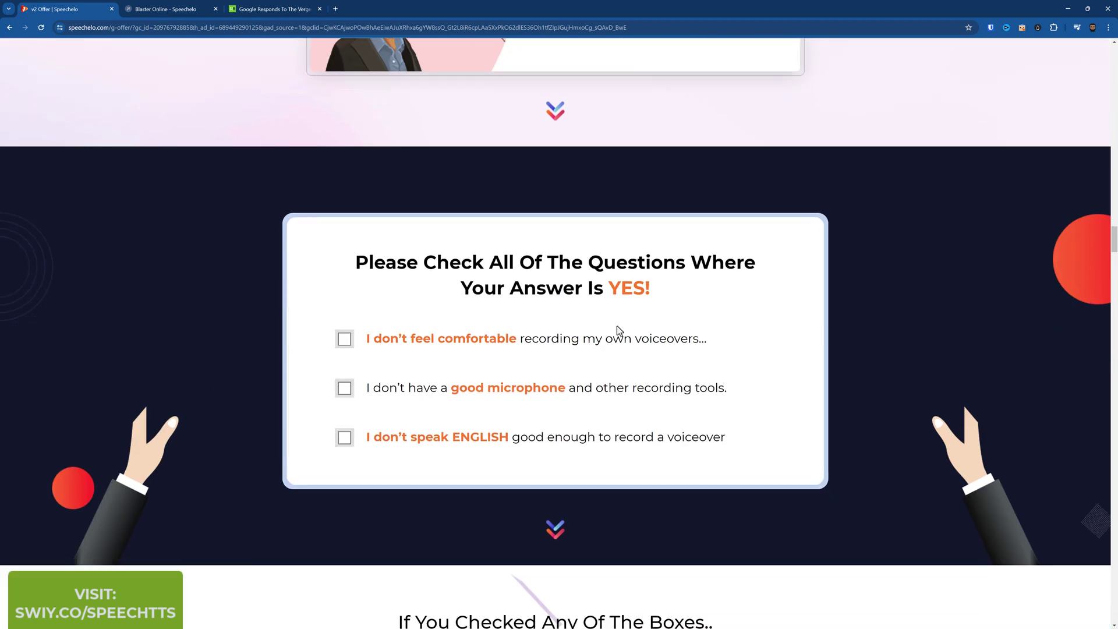
scroll(384, 358, down, 6)
scroll(232, 325, down, 2)
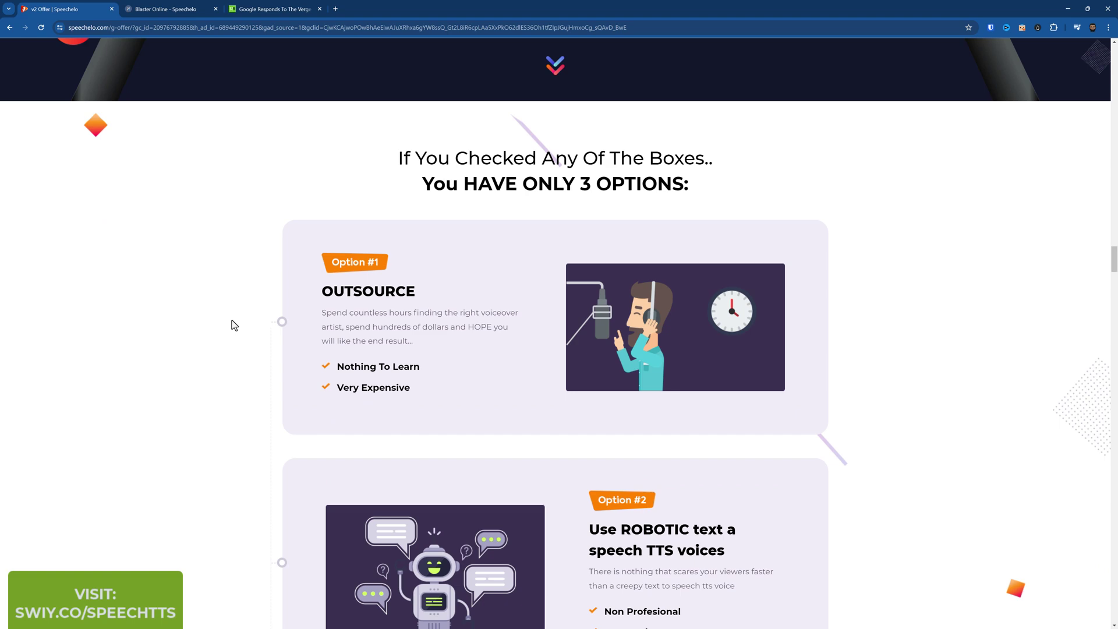
scroll(234, 325, down, 4)
scroll(233, 325, down, 4)
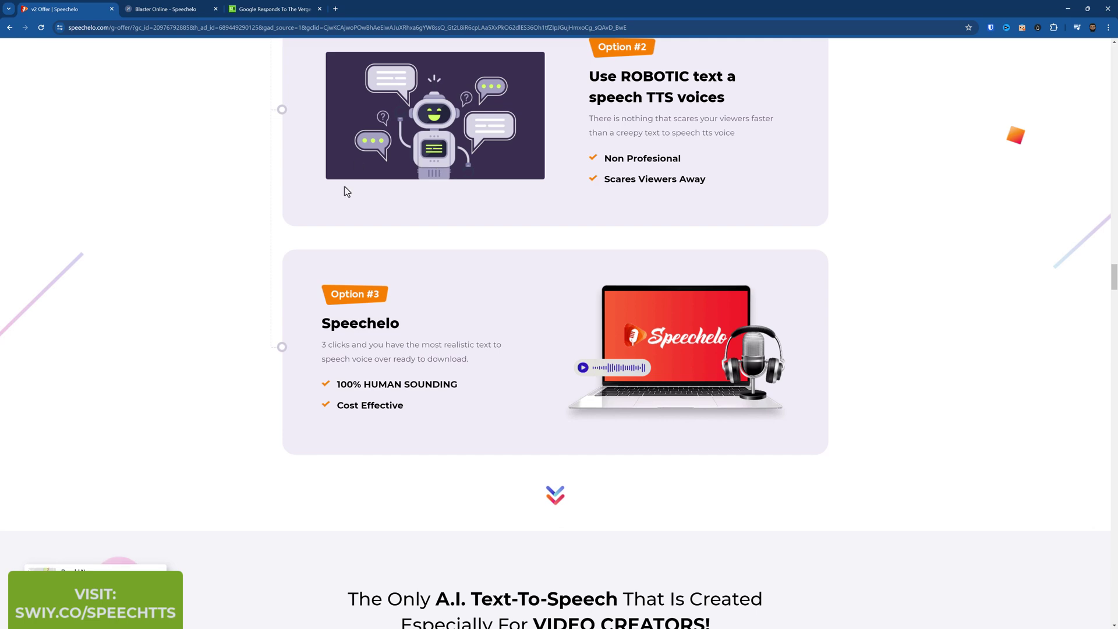
scroll(311, 204, down, 3)
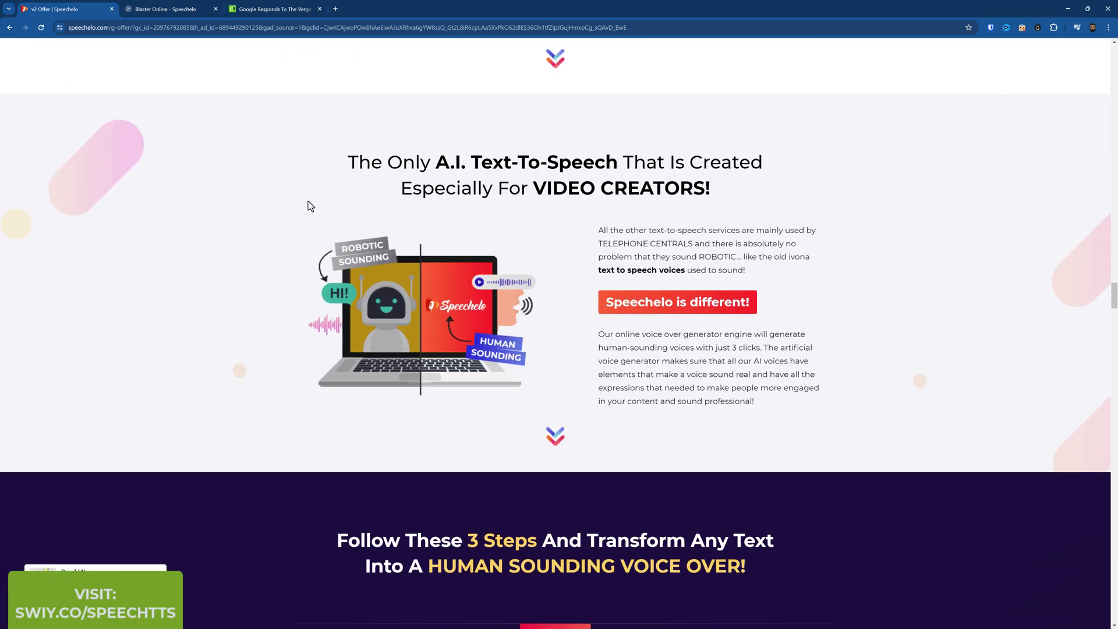
scroll(309, 201, down, 5)
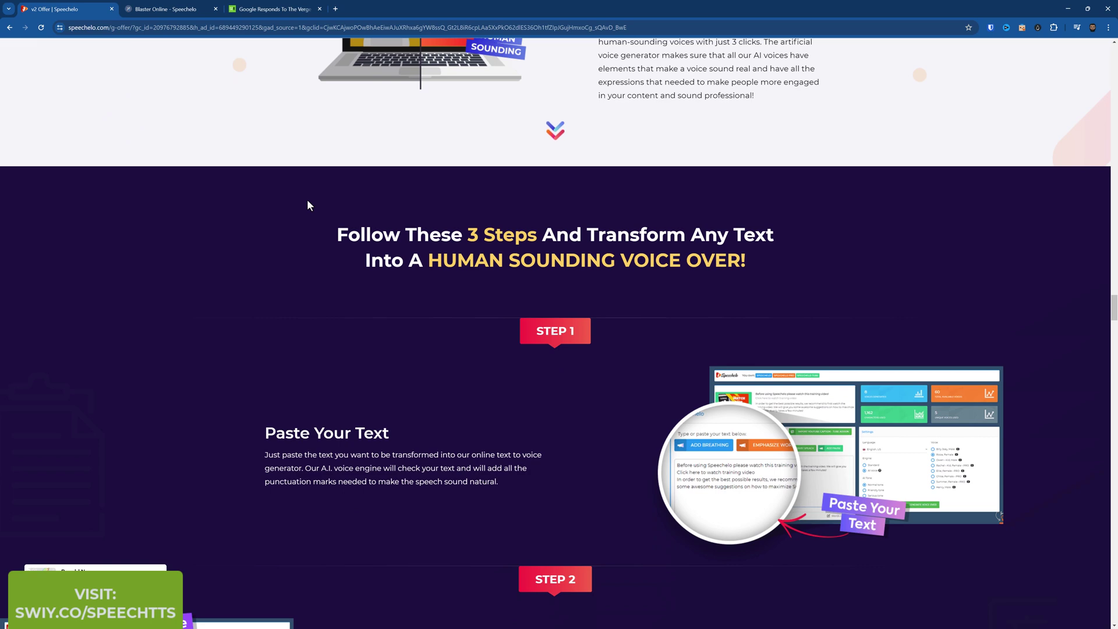
Continue past the sales, training and educational use cases to 'None Of Our Voices Sound Robotic!'.
scroll(324, 194, down, 4)
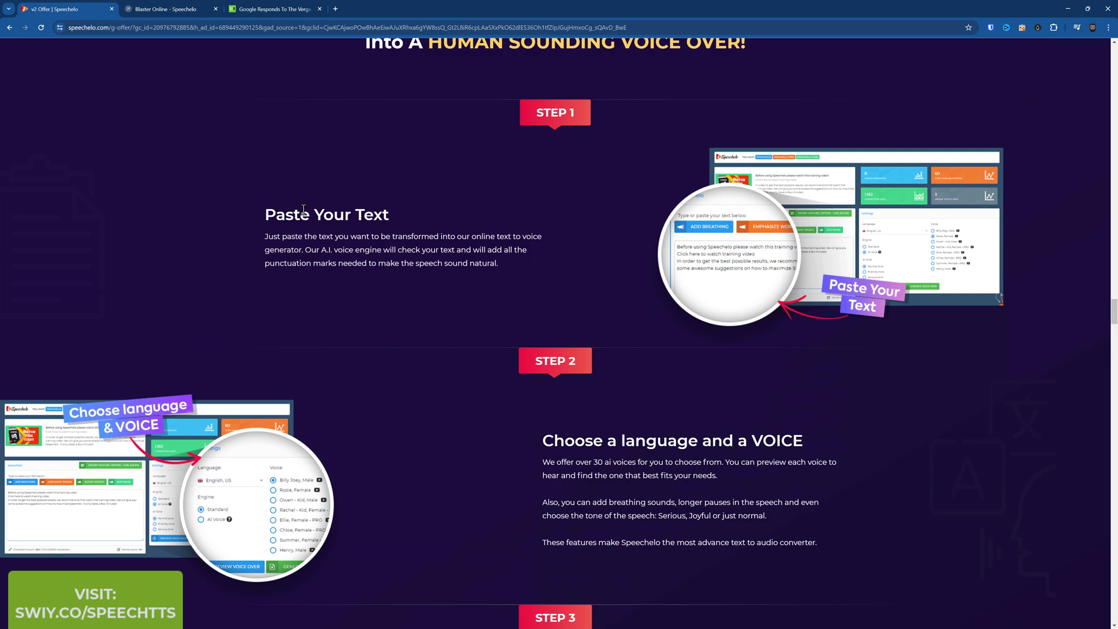
scroll(303, 210, down, 10)
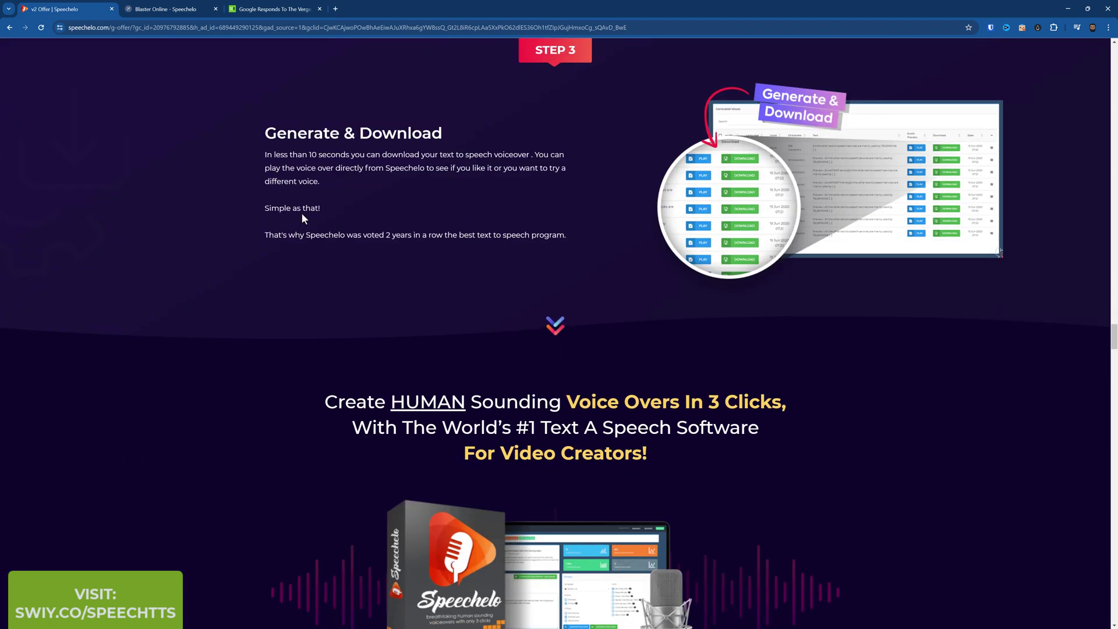
scroll(302, 219, down, 5)
scroll(302, 219, down, 5)
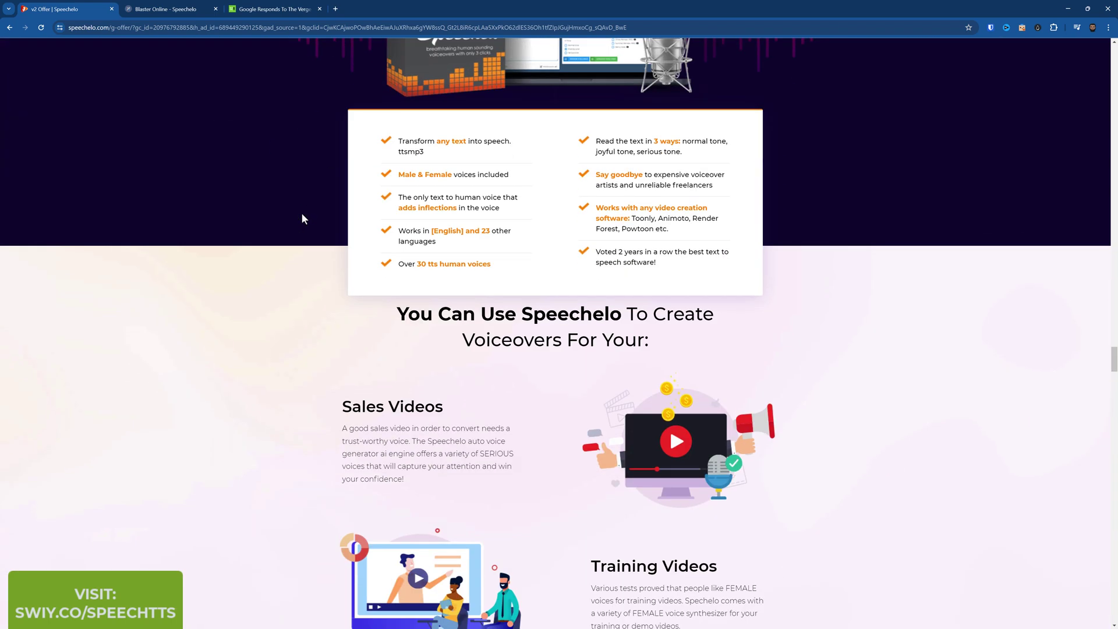
scroll(303, 219, down, 2)
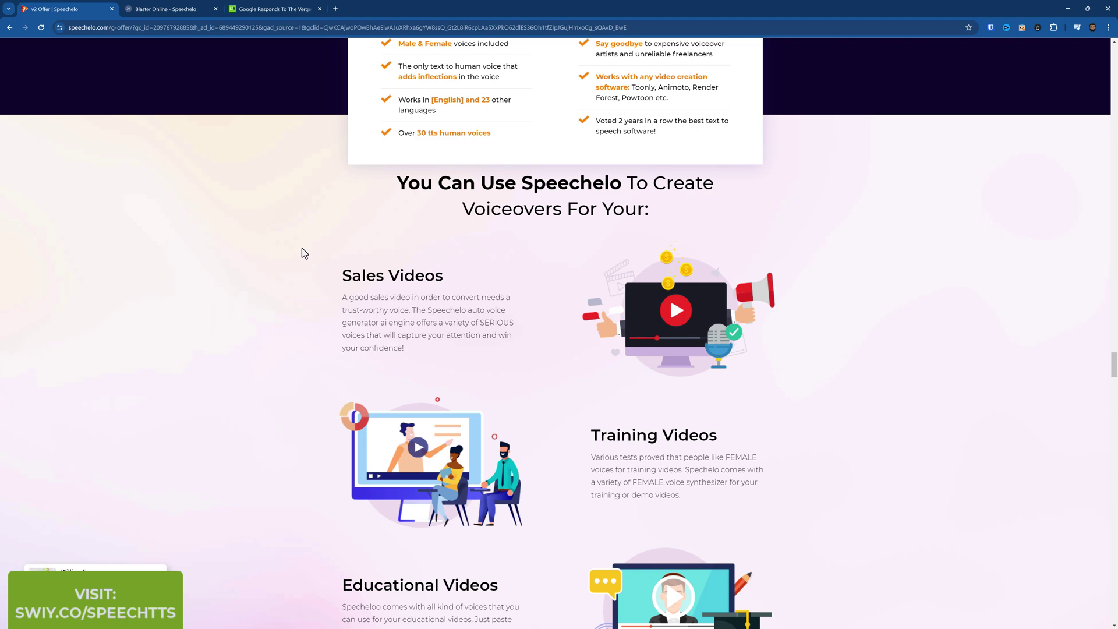
scroll(302, 252, down, 3)
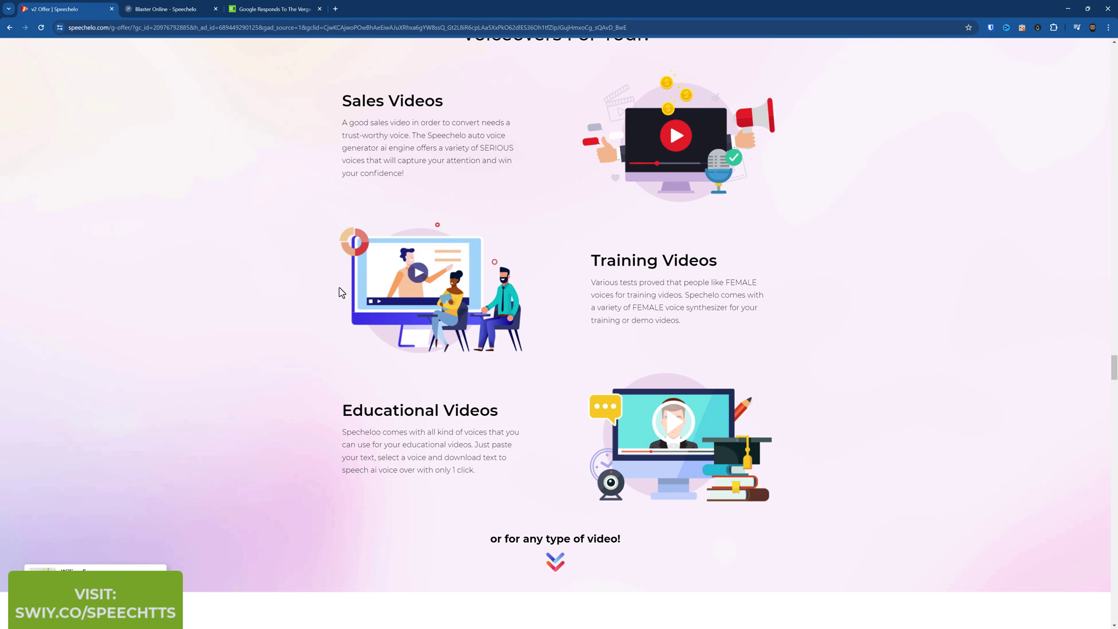
scroll(339, 375, down, 3)
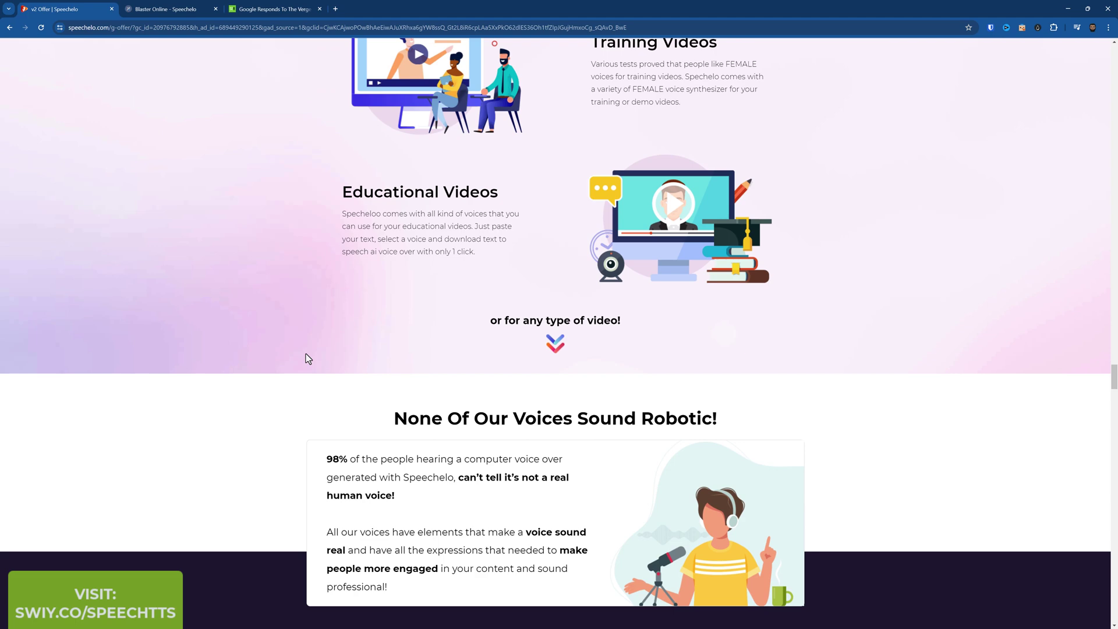
Read through the feature grid on the offer page.
scroll(307, 356, down, 4)
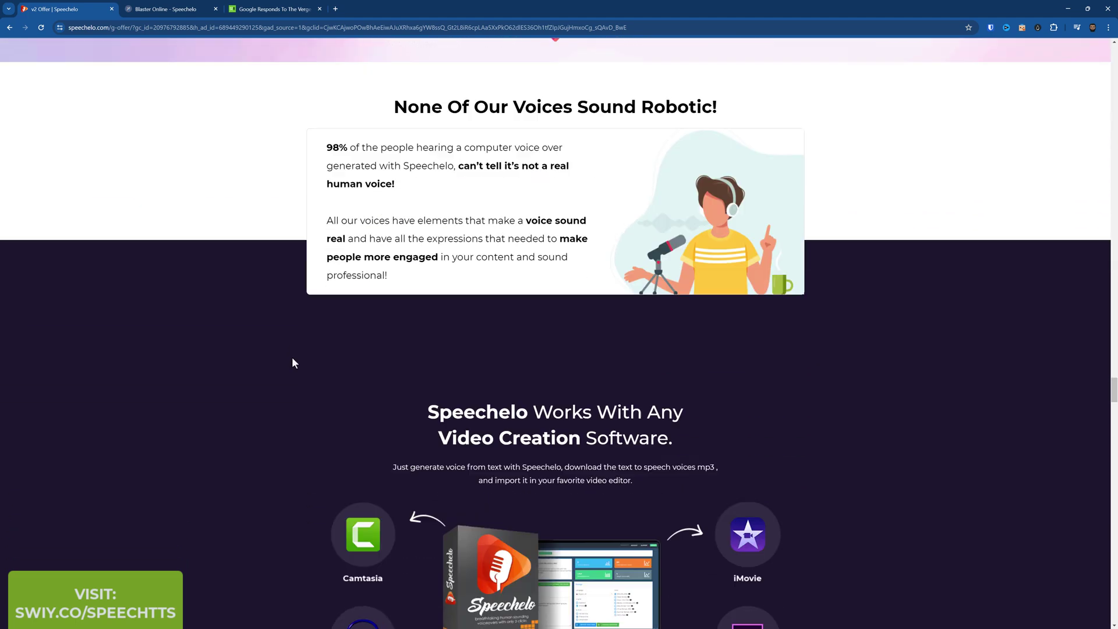
scroll(282, 352, down, 9)
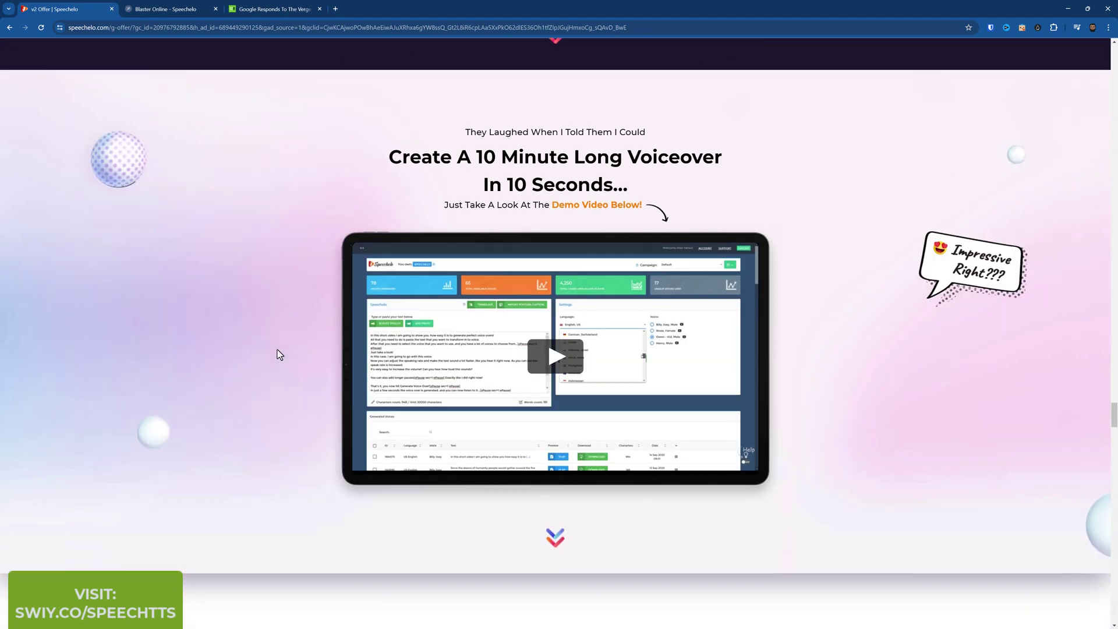
scroll(278, 350, down, 2)
scroll(324, 320, up, 2)
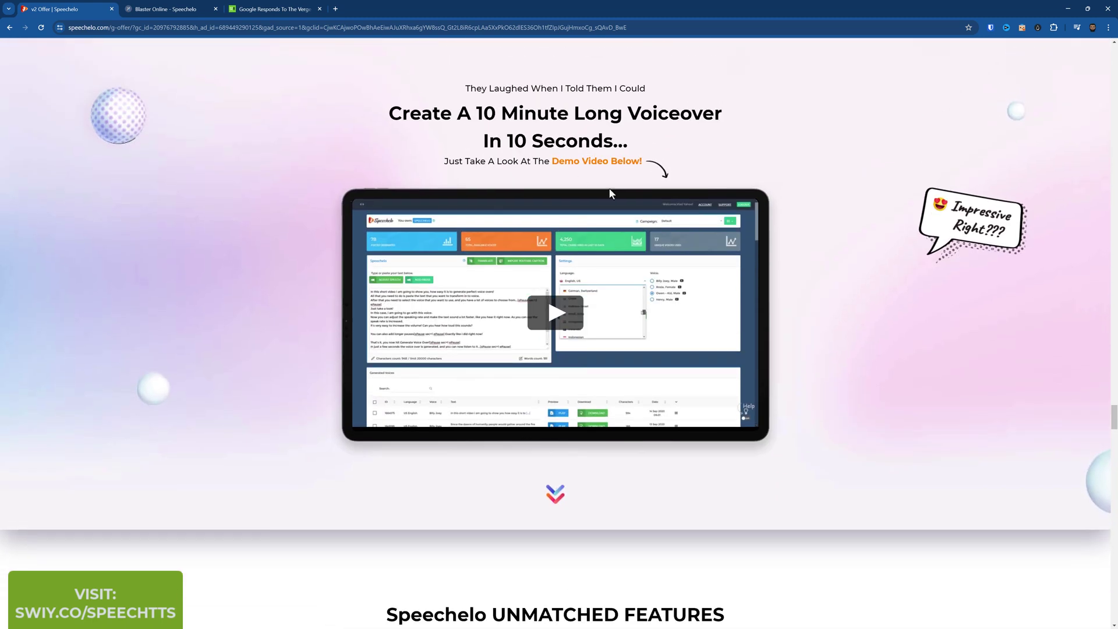
scroll(314, 315, down, 3)
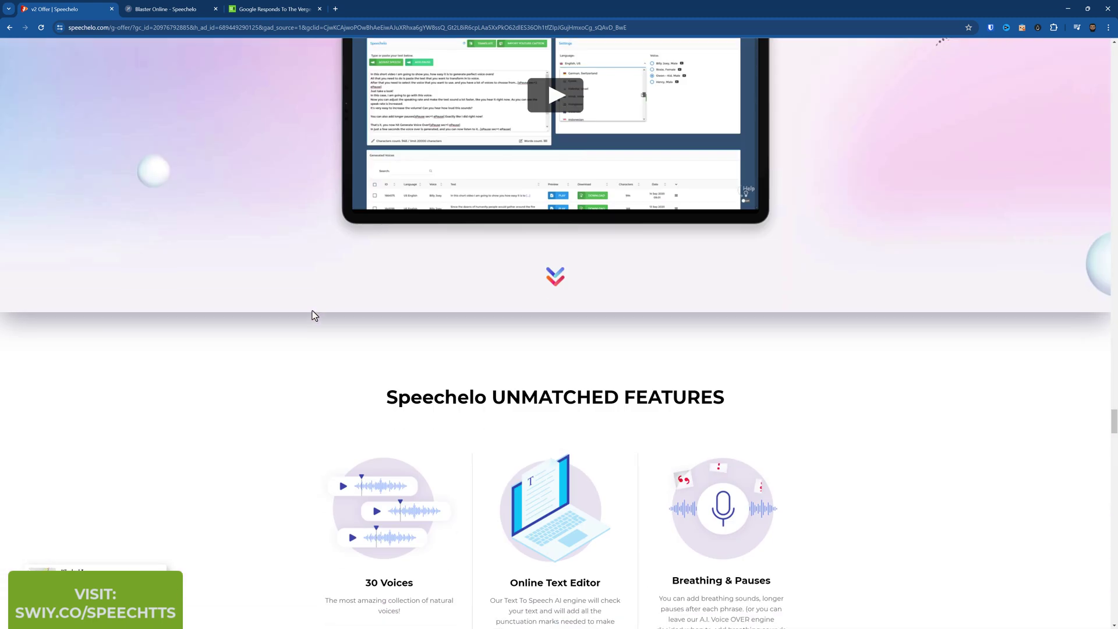
scroll(315, 315, down, 5)
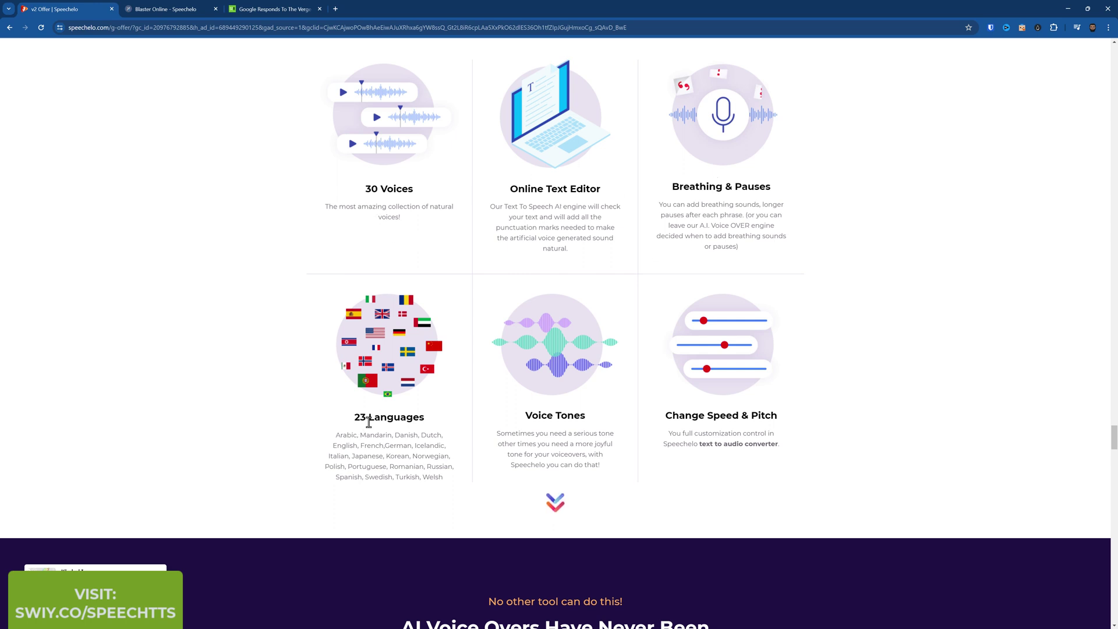
Scroll past the $37 Founders offer and 60-day guarantee to the Frequently Asked Questions.
scroll(728, 396, down, 2)
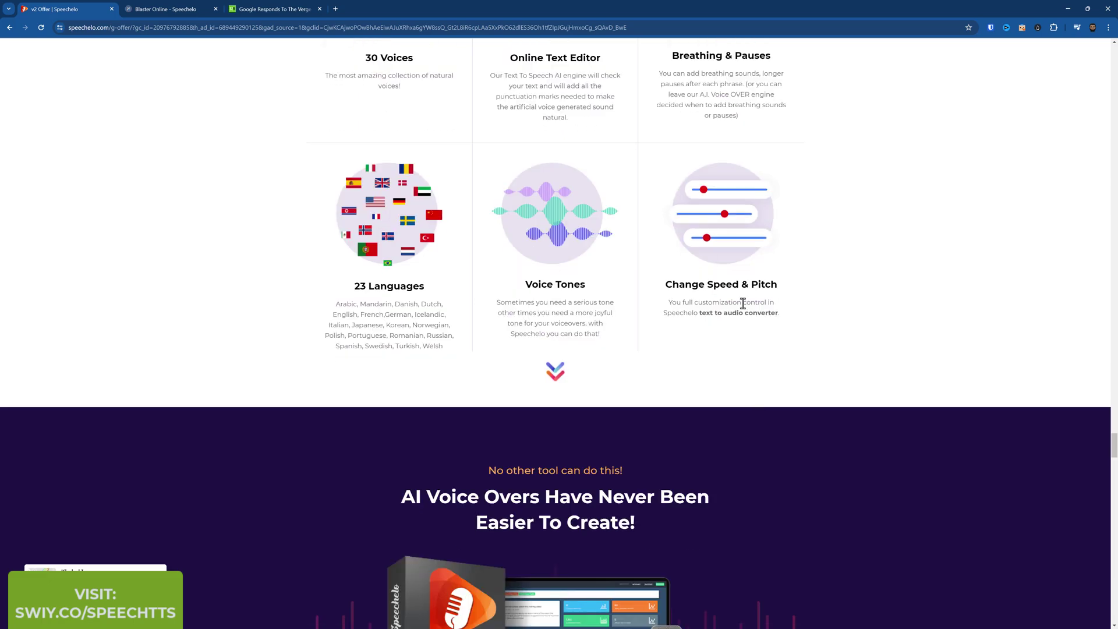
scroll(508, 330, down, 7)
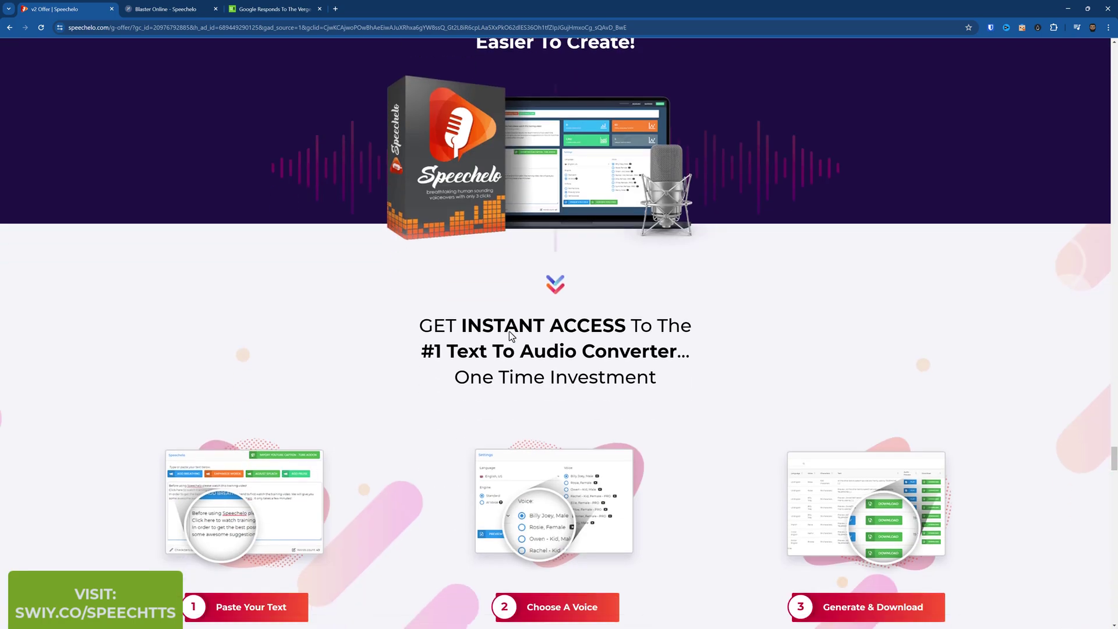
scroll(509, 331, down, 12)
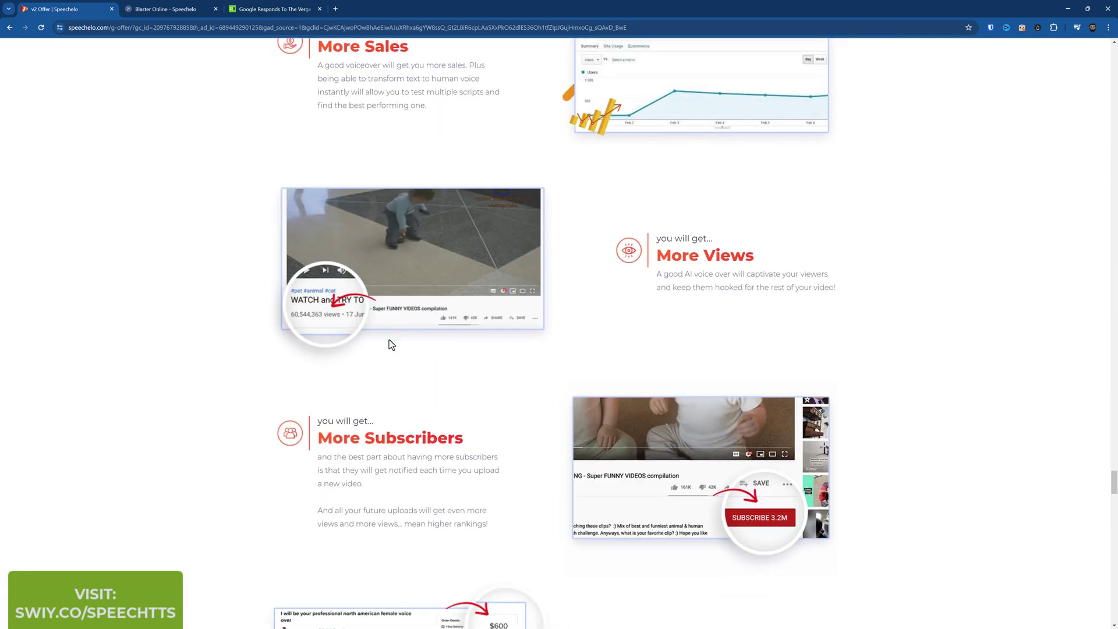
scroll(391, 345, down, 18)
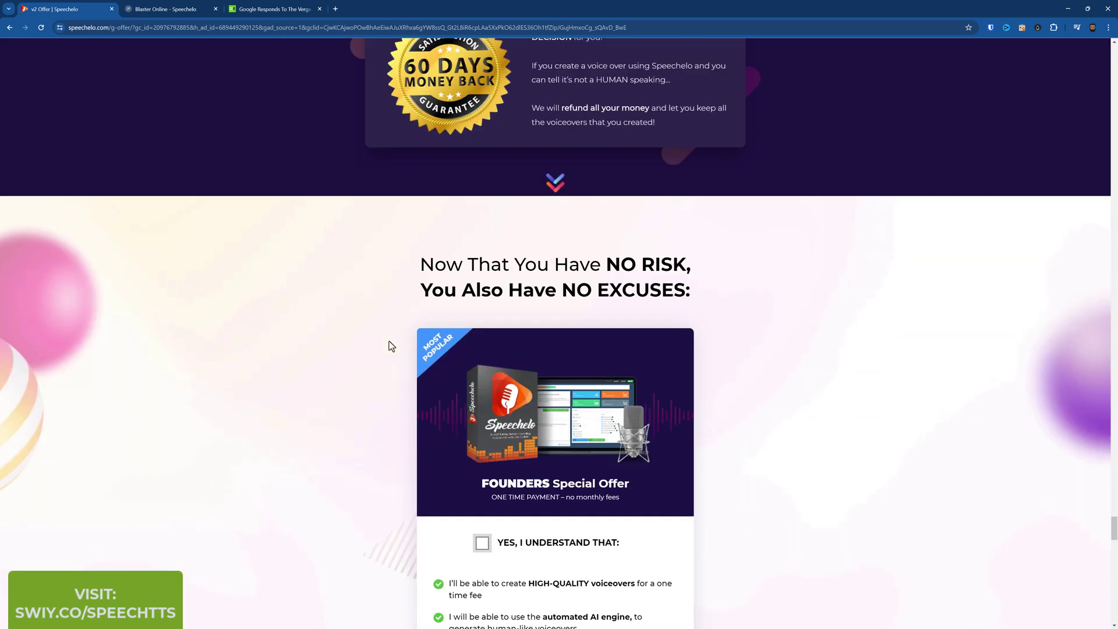
scroll(391, 346, up, 2)
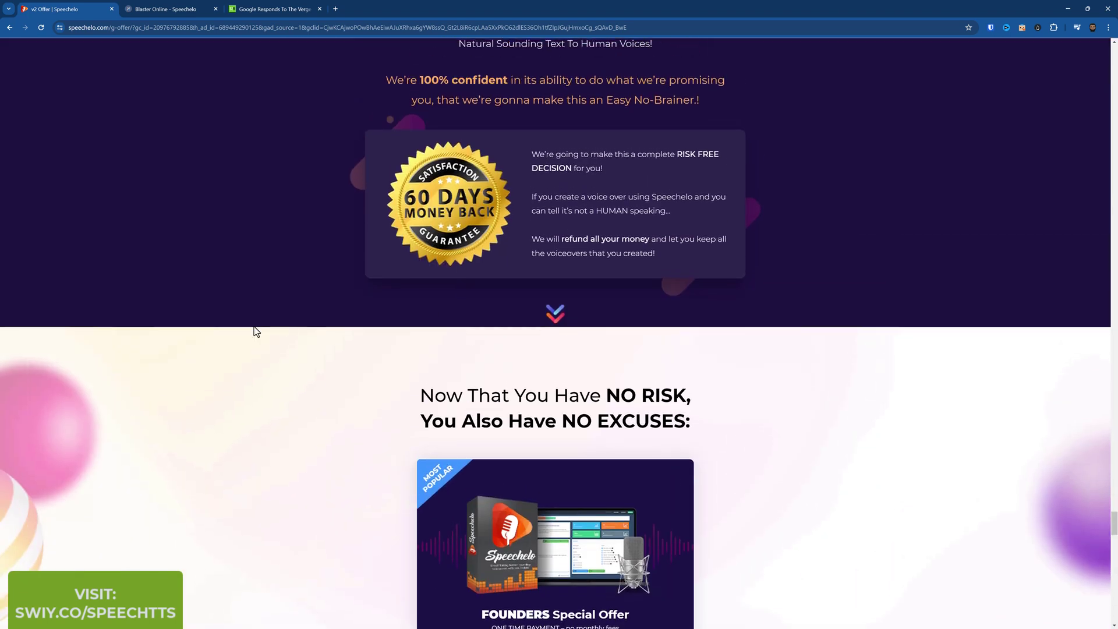
scroll(254, 326, down, 8)
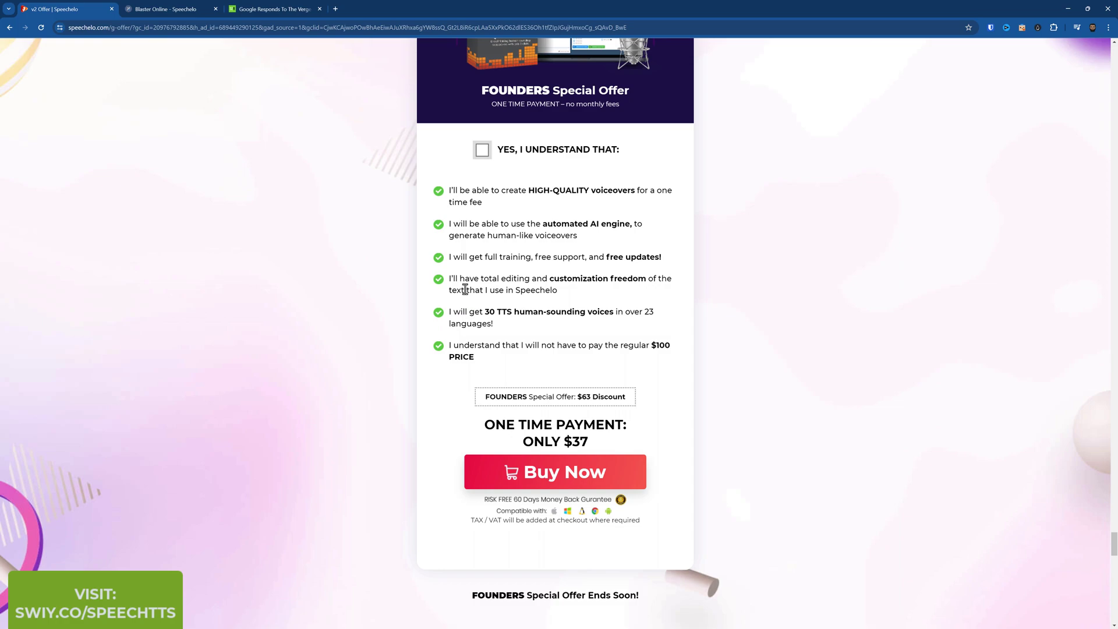
scroll(350, 325, down, 3)
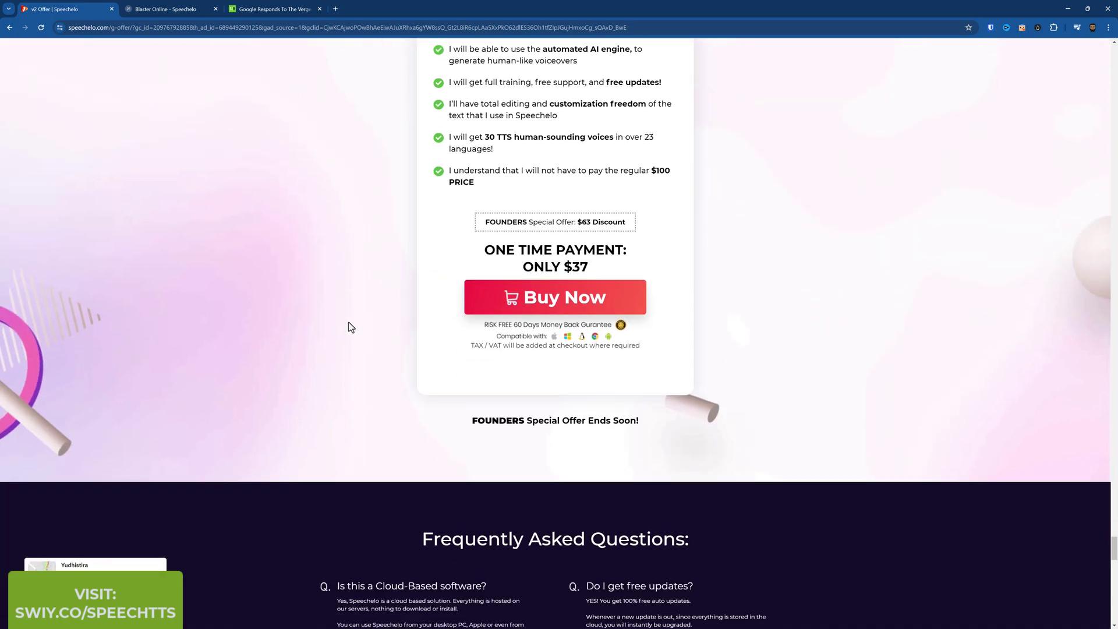
scroll(351, 327, down, 7)
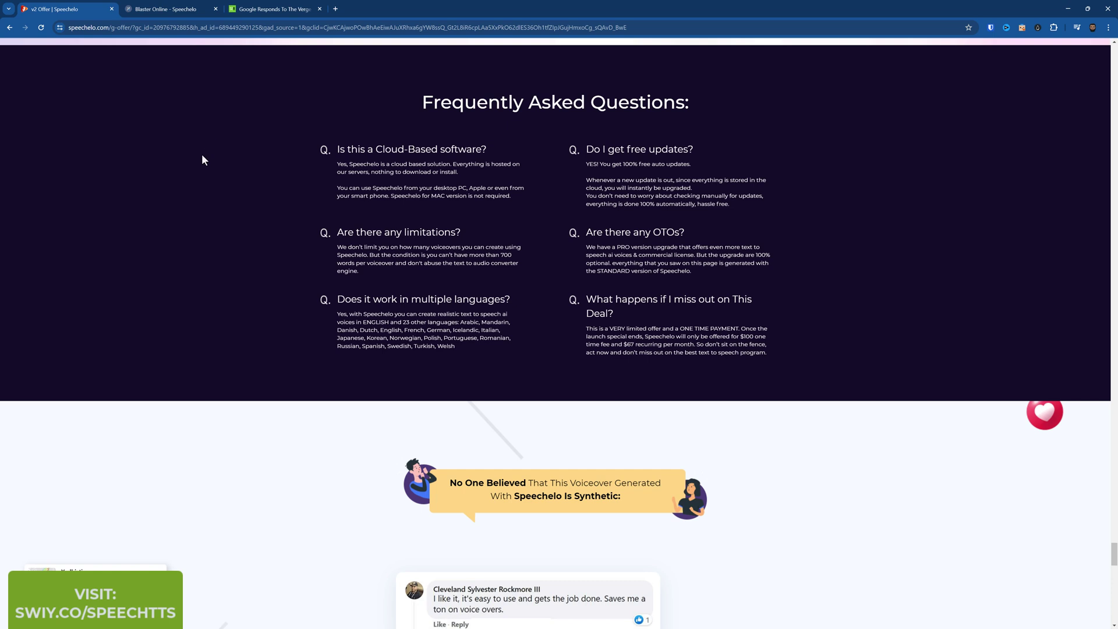
In the Voice Generator, set the Standard engine and preview the Billy Joey voice.
click(163, 10)
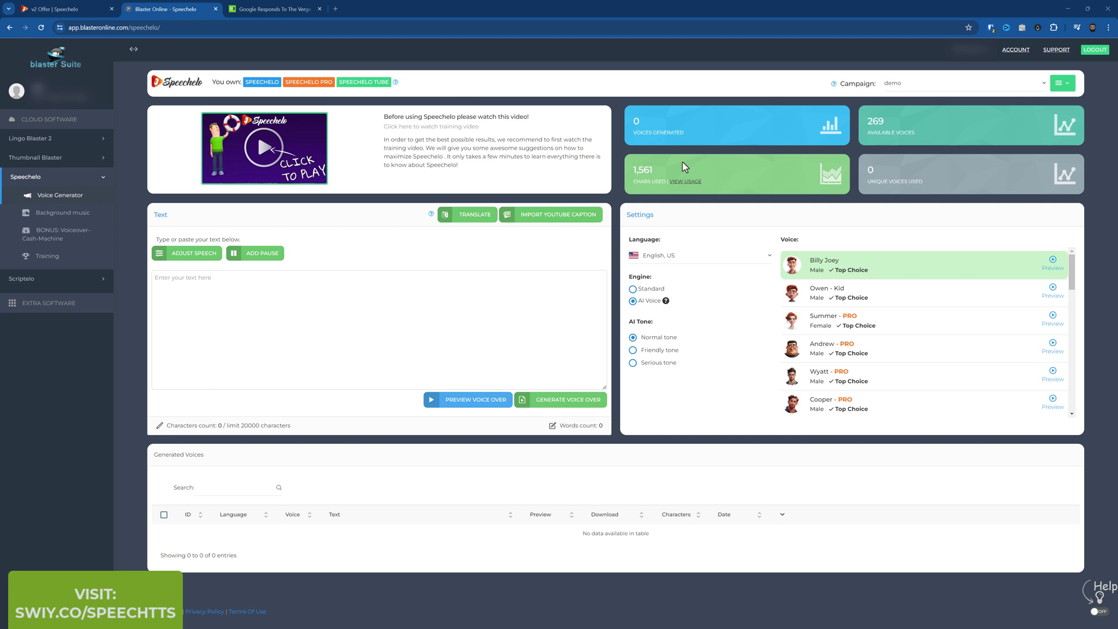
click(633, 290)
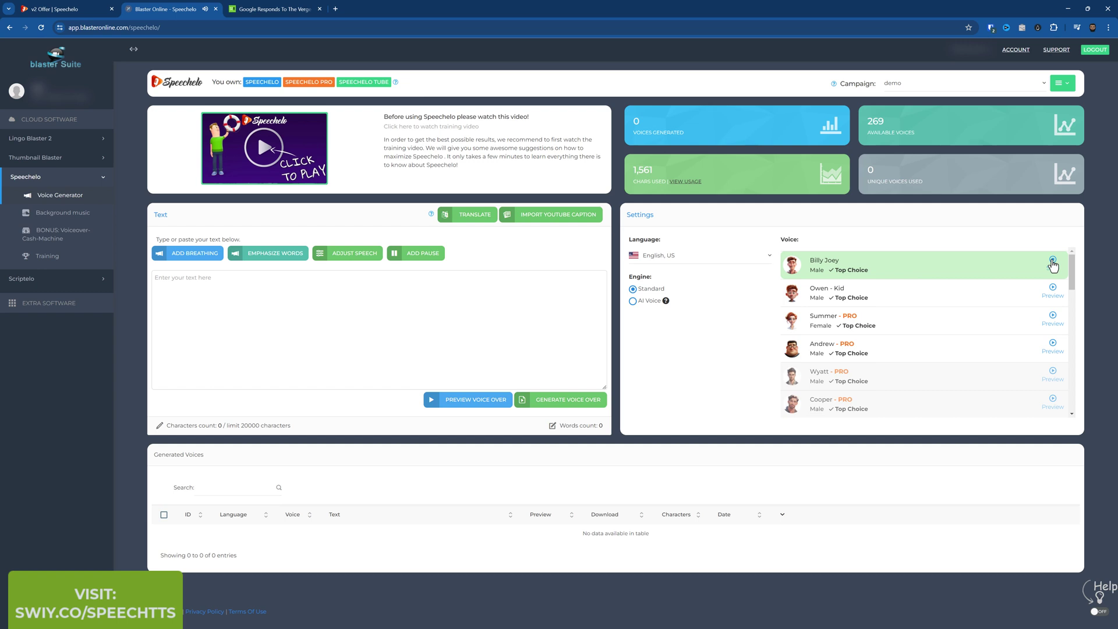
click(1052, 261)
click(336, 257)
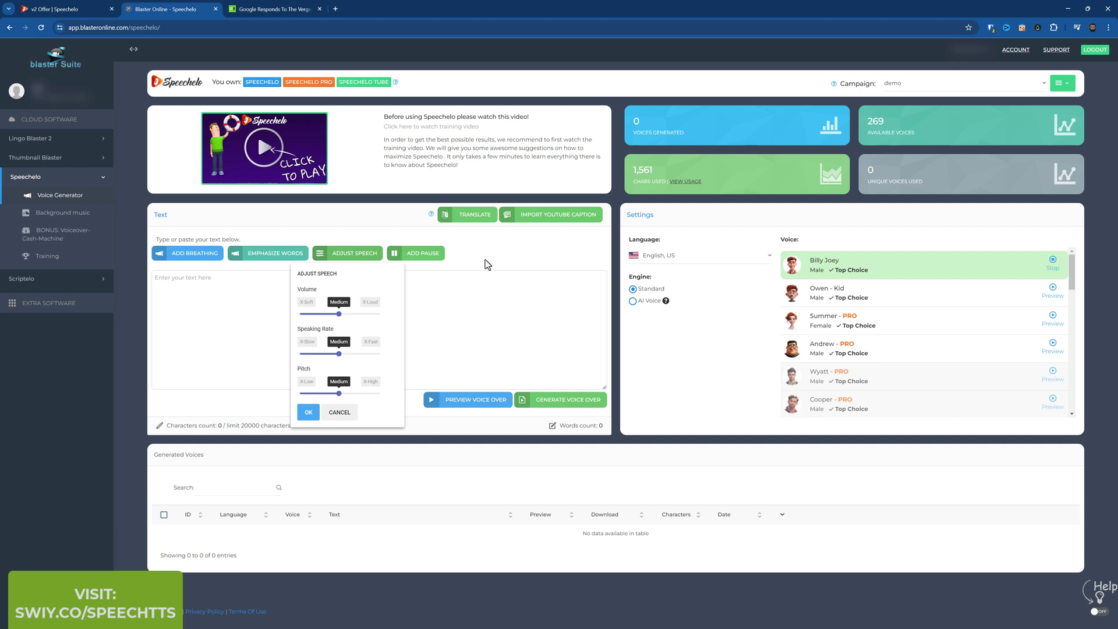
click(340, 412)
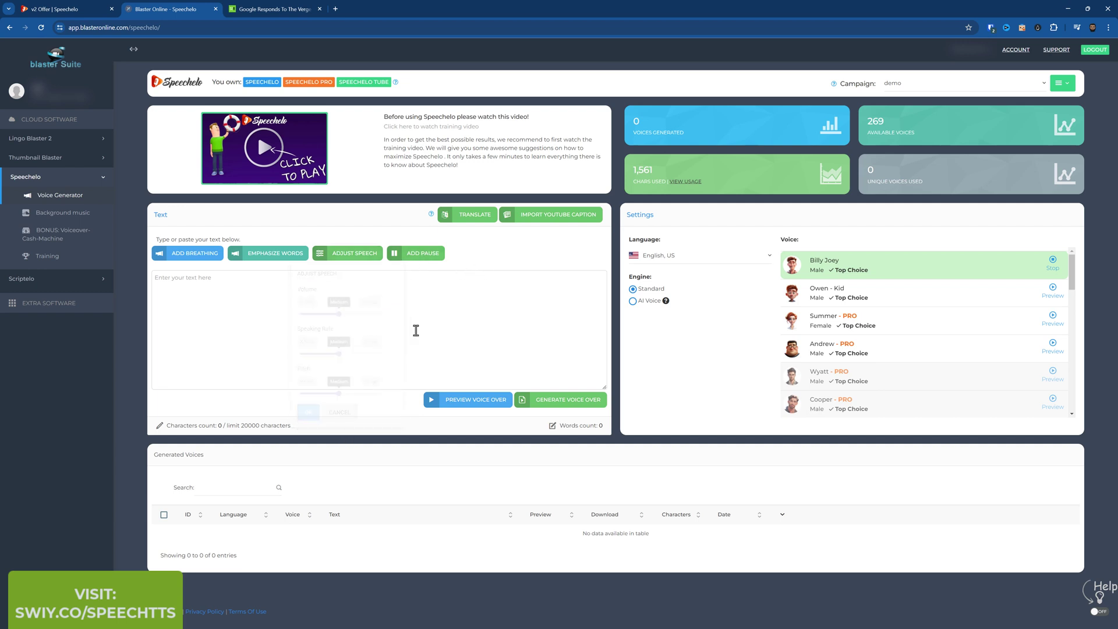
click(274, 259)
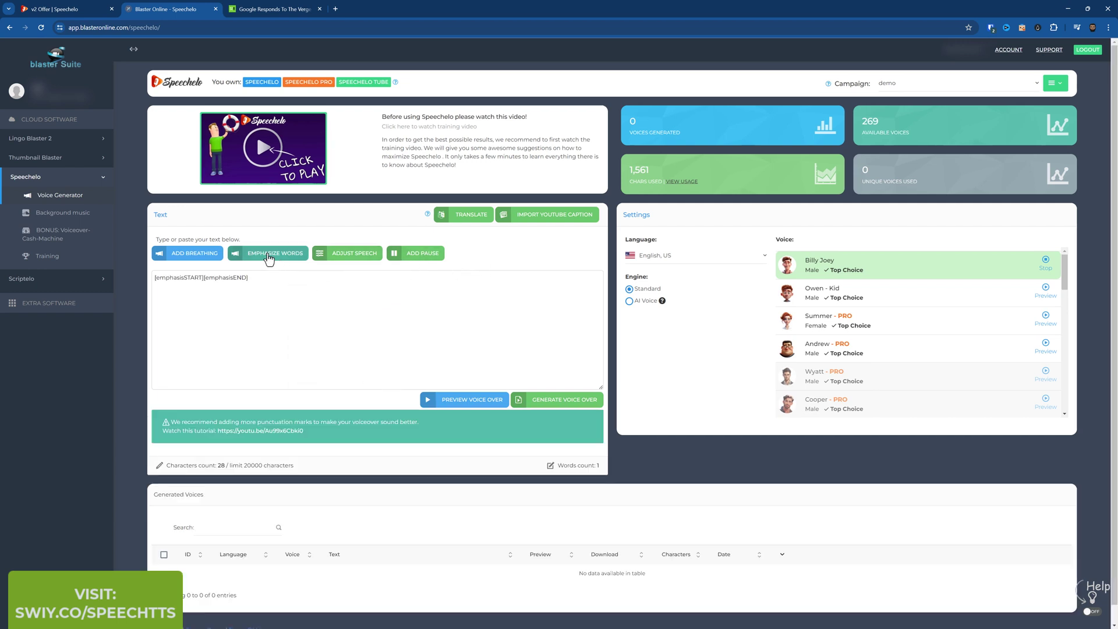
click(268, 257)
drag(357, 278, 111, 255)
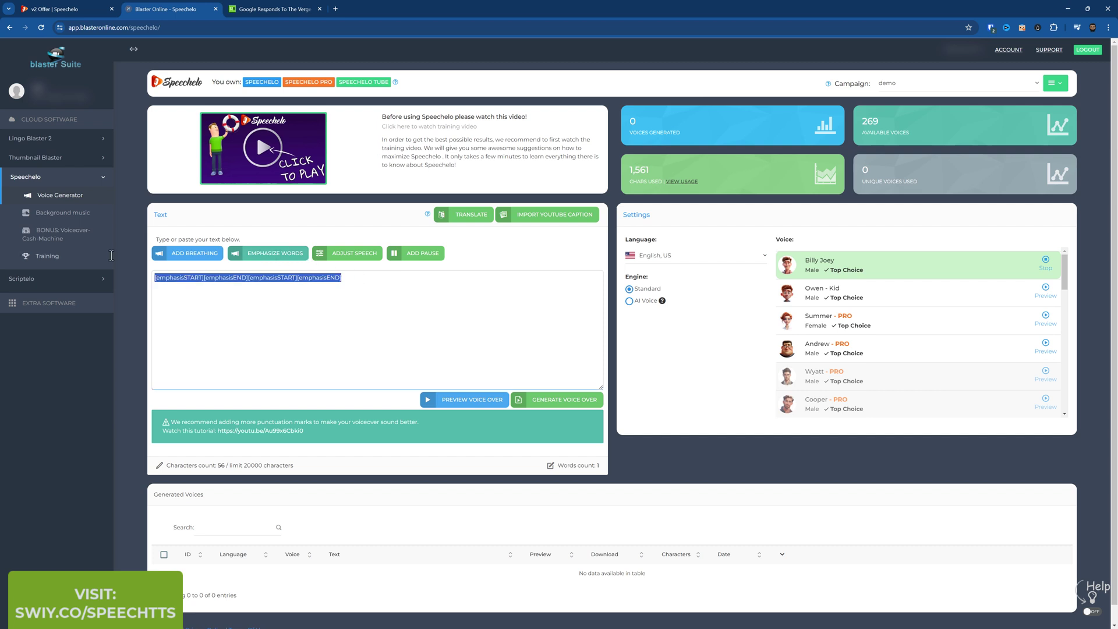
key(BackSpace)
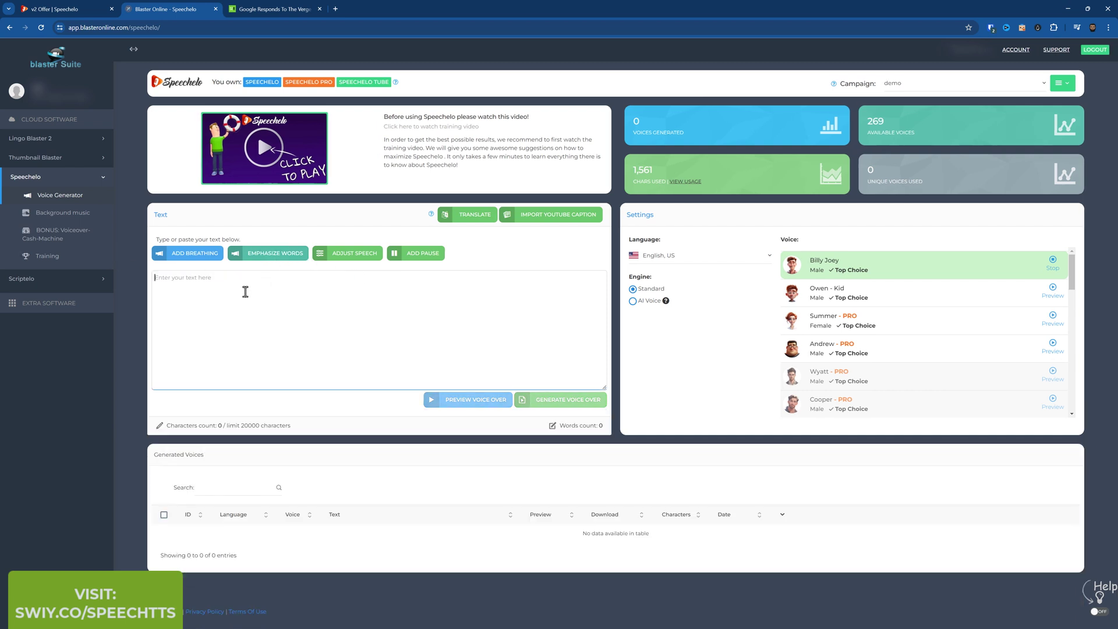
click(182, 257)
key(ctrl+a)
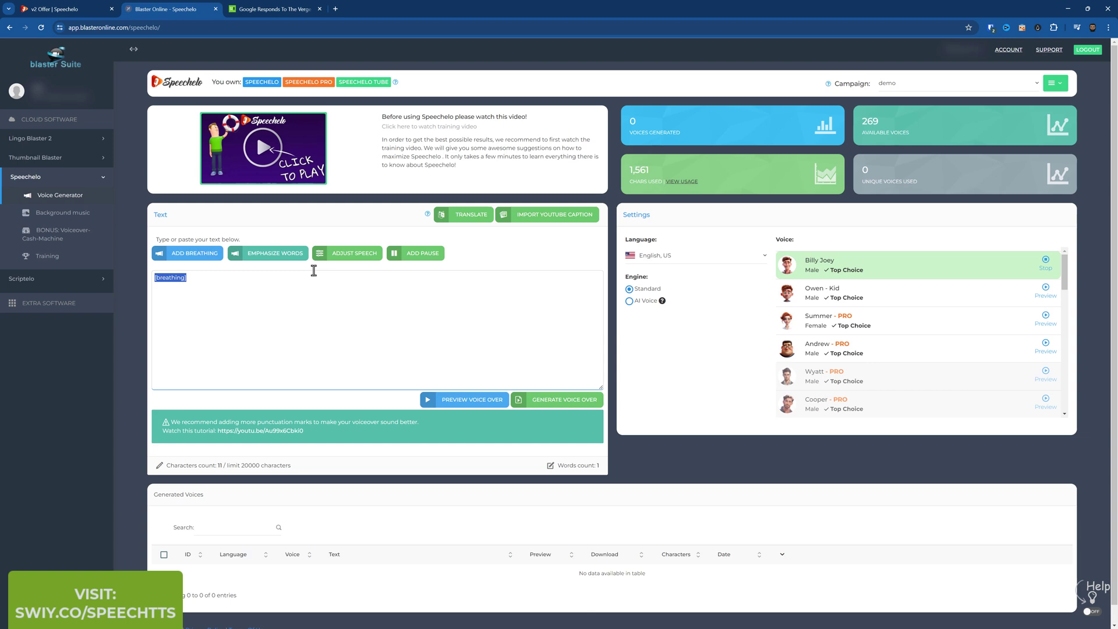
key(BackSpace)
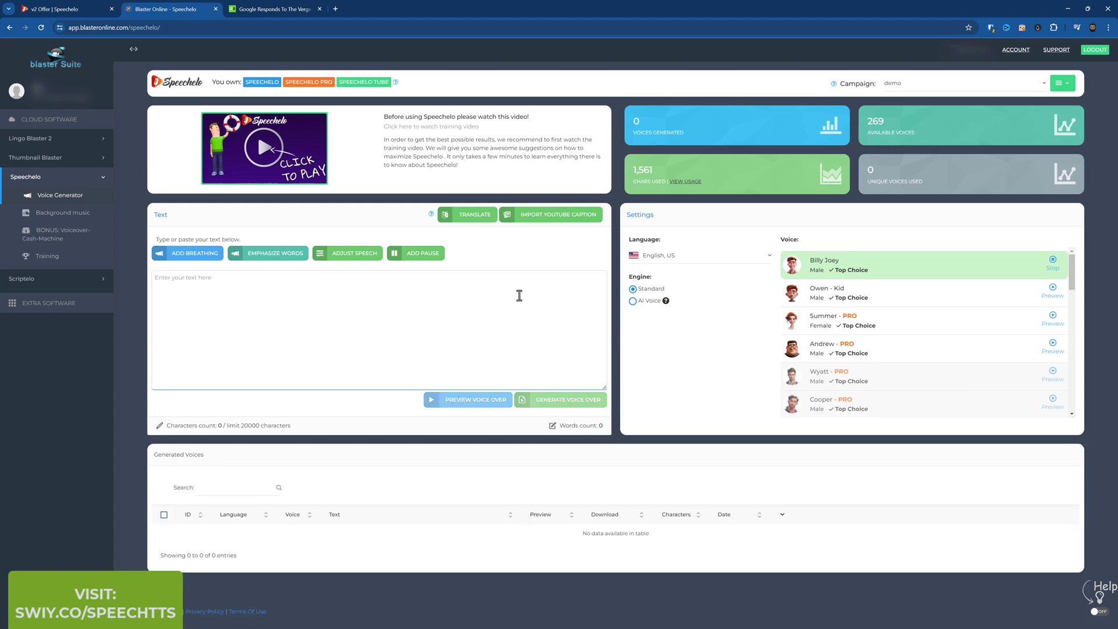
Switch the voice engine to AI Voice, confirming the change.
click(633, 302)
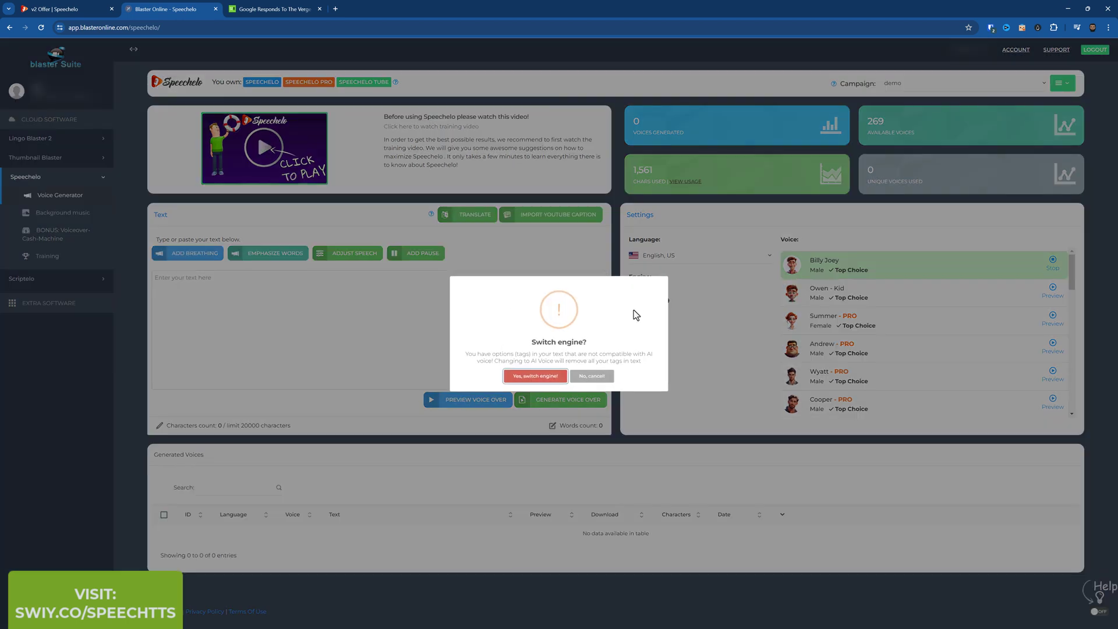
click(543, 377)
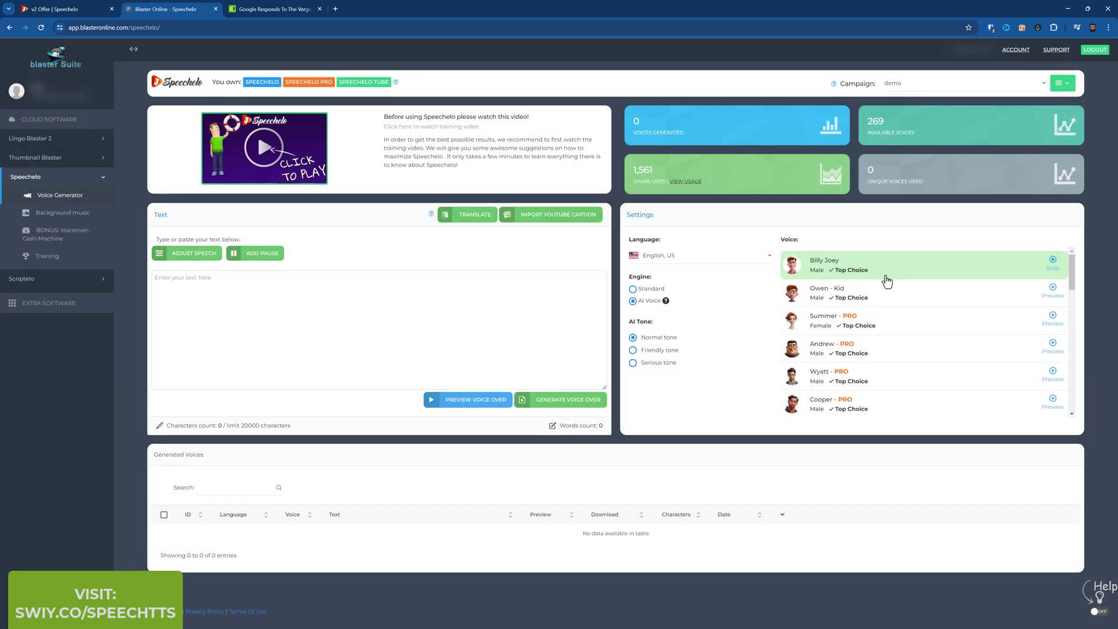
scroll(891, 345, down, 1)
scroll(891, 326, up, 1)
Try Owen - Kid and Summer, choose Wyatt, and leave volume and rate at Medium.
click(889, 298)
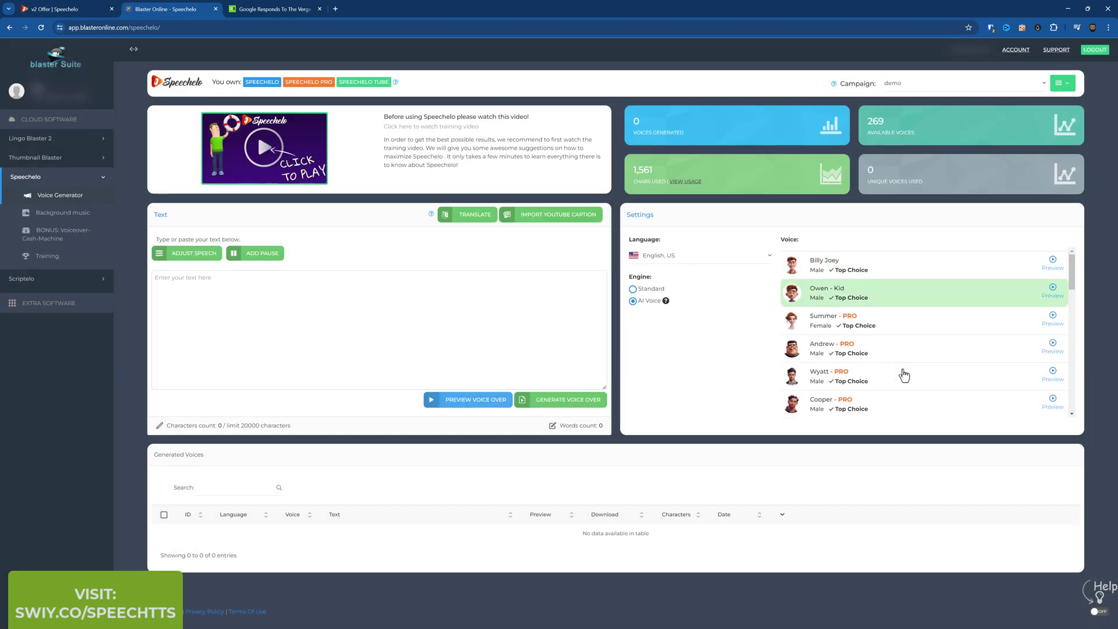
click(906, 324)
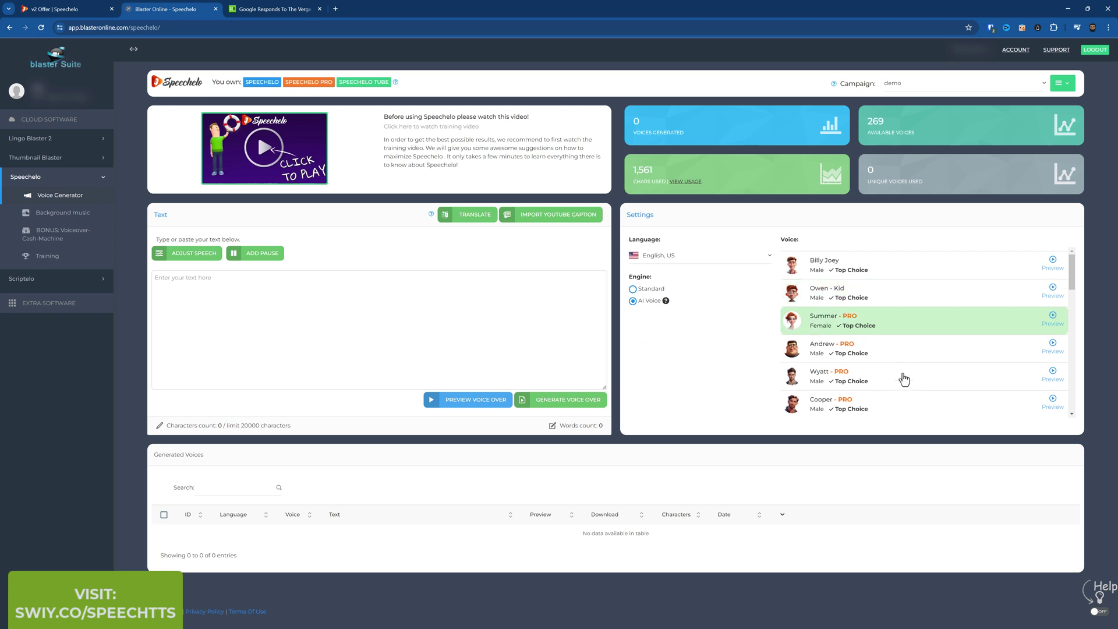
click(904, 379)
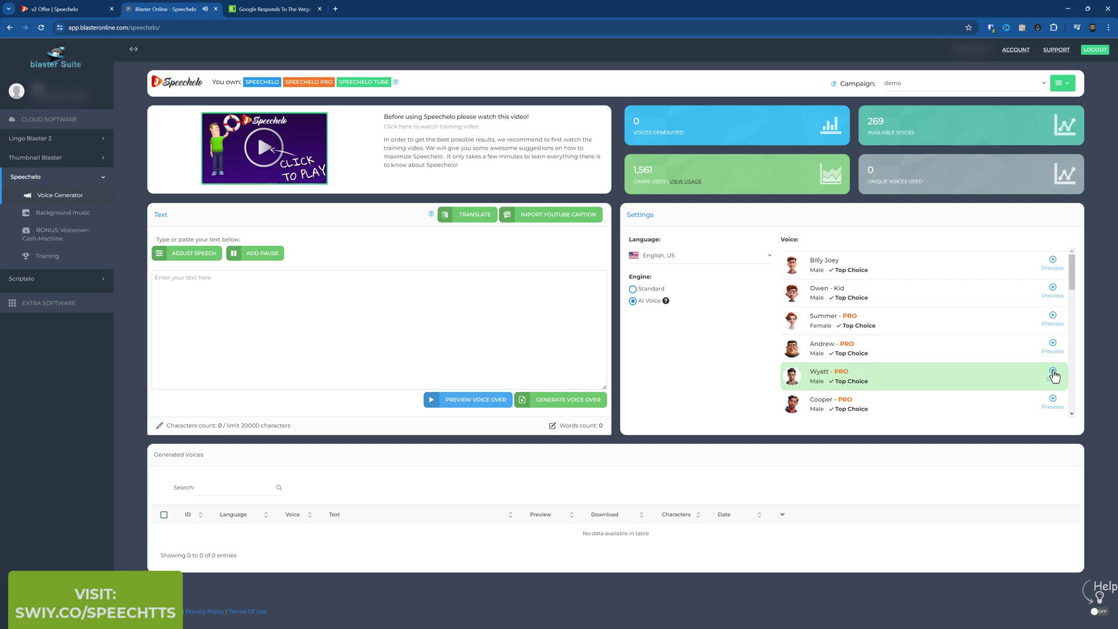
click(198, 259)
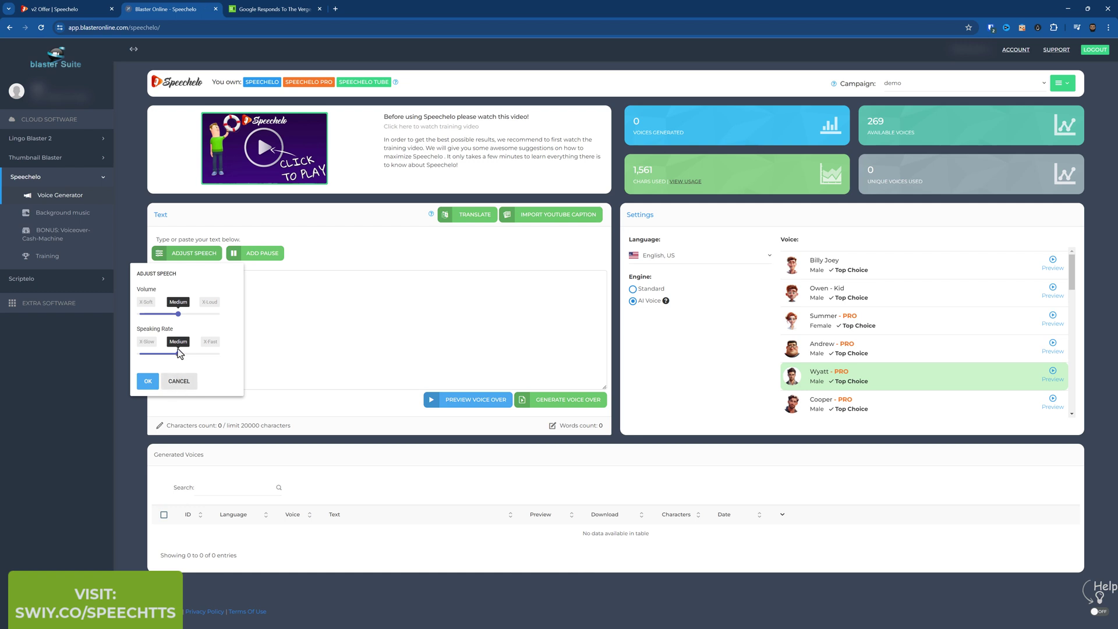
click(200, 257)
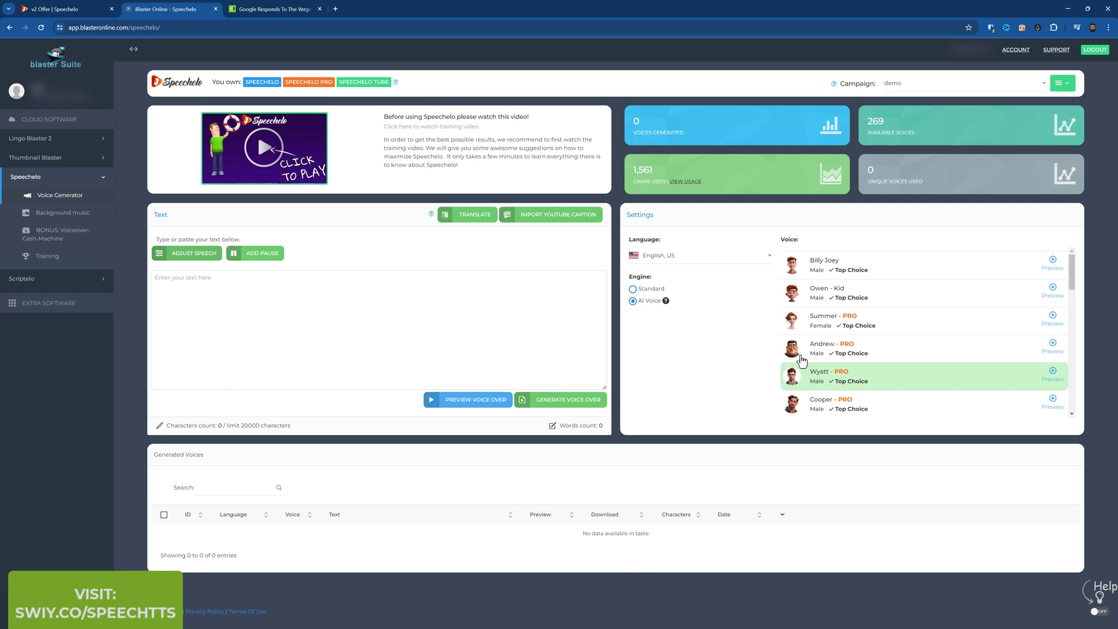
Preview the Willow and Madeline AI voices and browse further voices, keeping Wyatt selected.
scroll(1028, 329, down, 3)
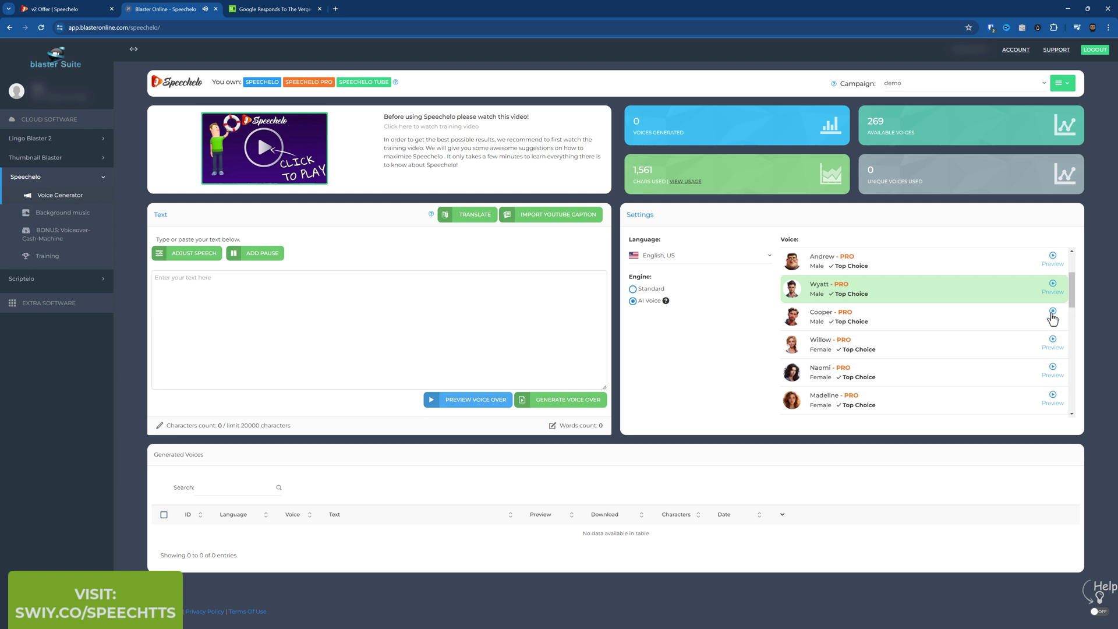
click(1055, 344)
scroll(1000, 325, down, 1)
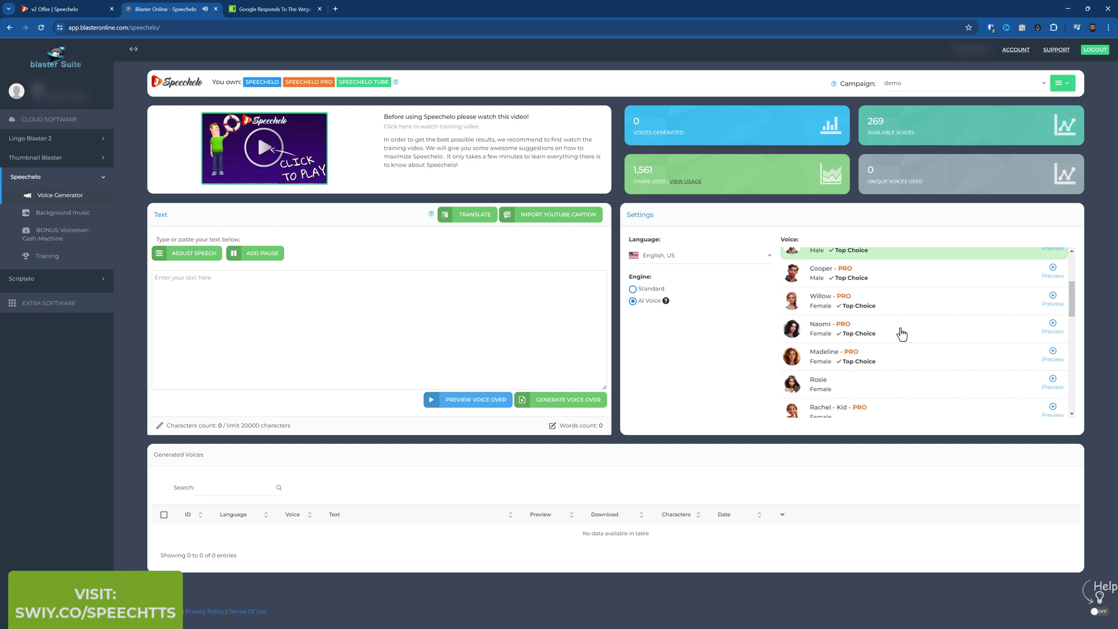
click(1053, 353)
scroll(961, 356, down, 2)
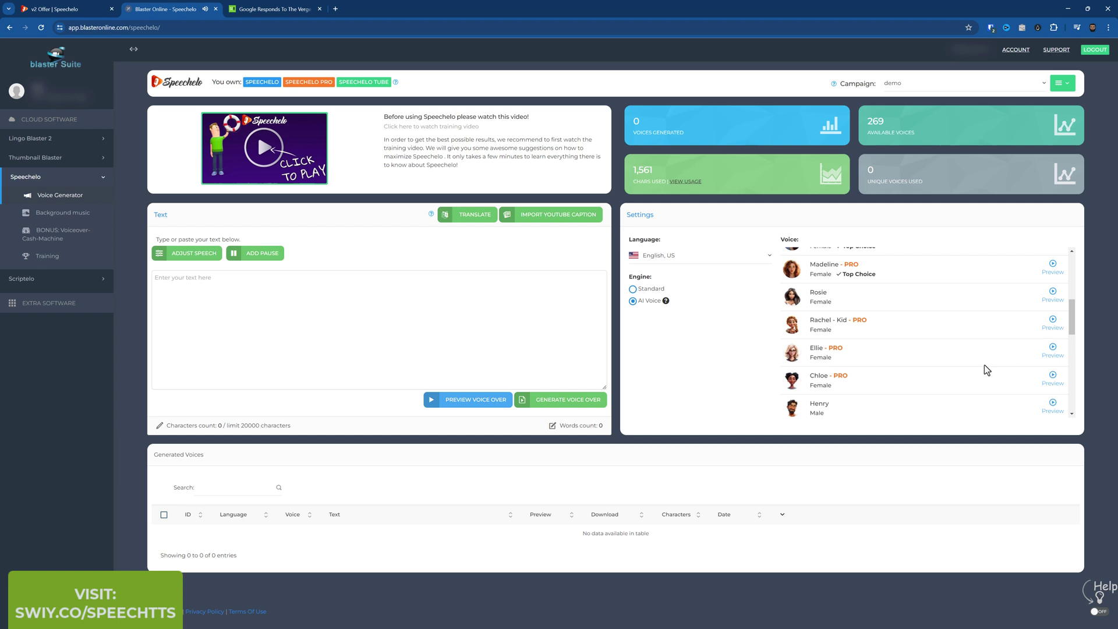
scroll(993, 366, down, 3)
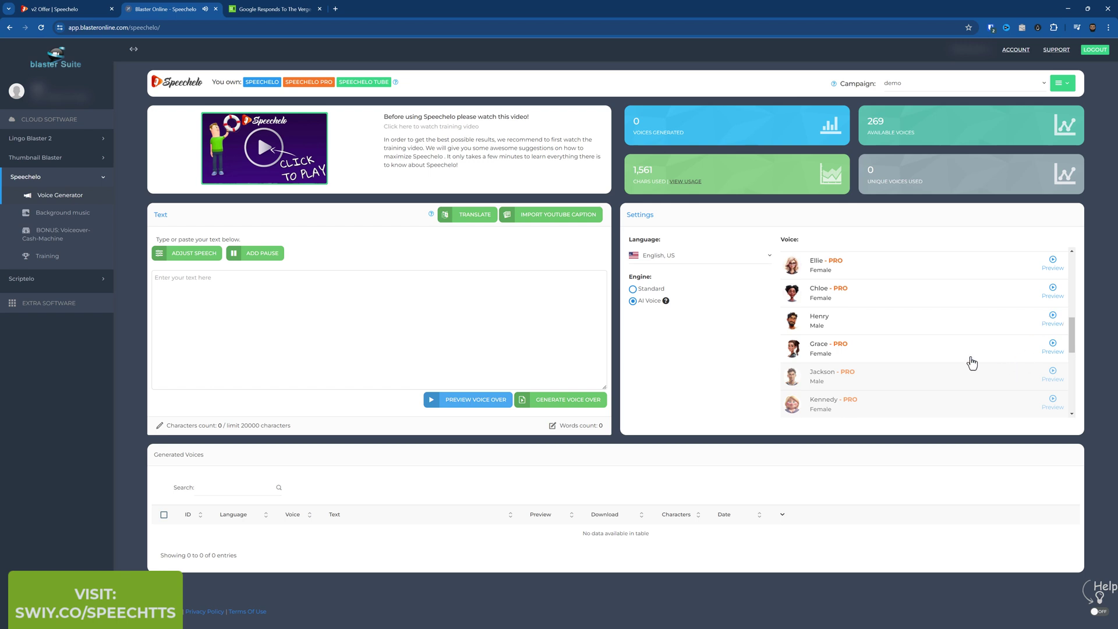
scroll(971, 360, down, 1)
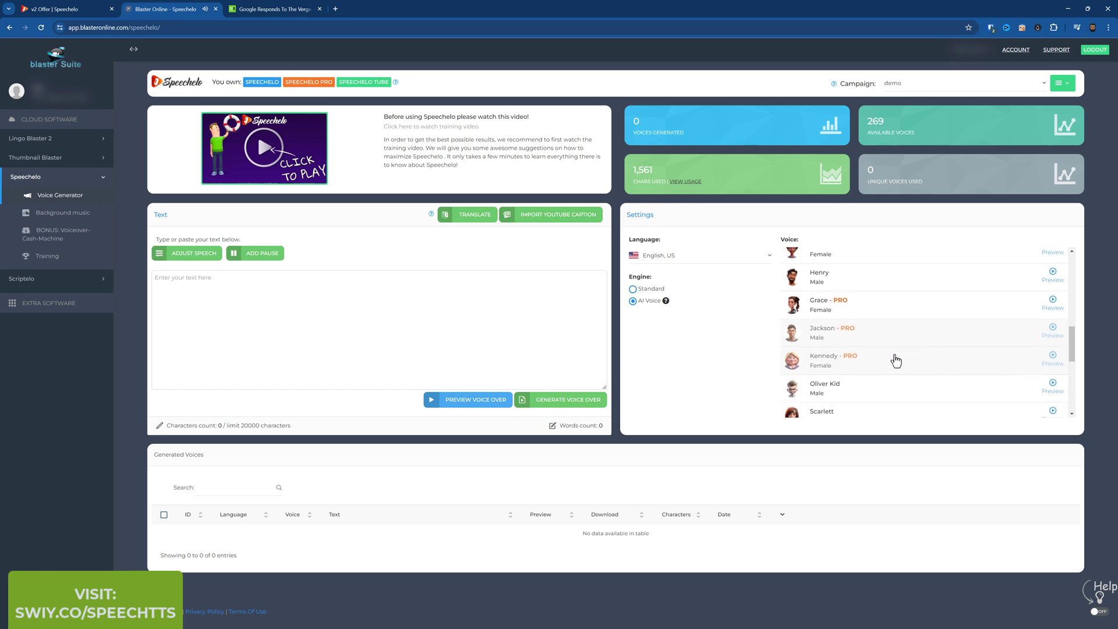
scroll(893, 359, up, 8)
Set the language to English, British, toggling the engine to Standard and back to AI Voice.
click(683, 258)
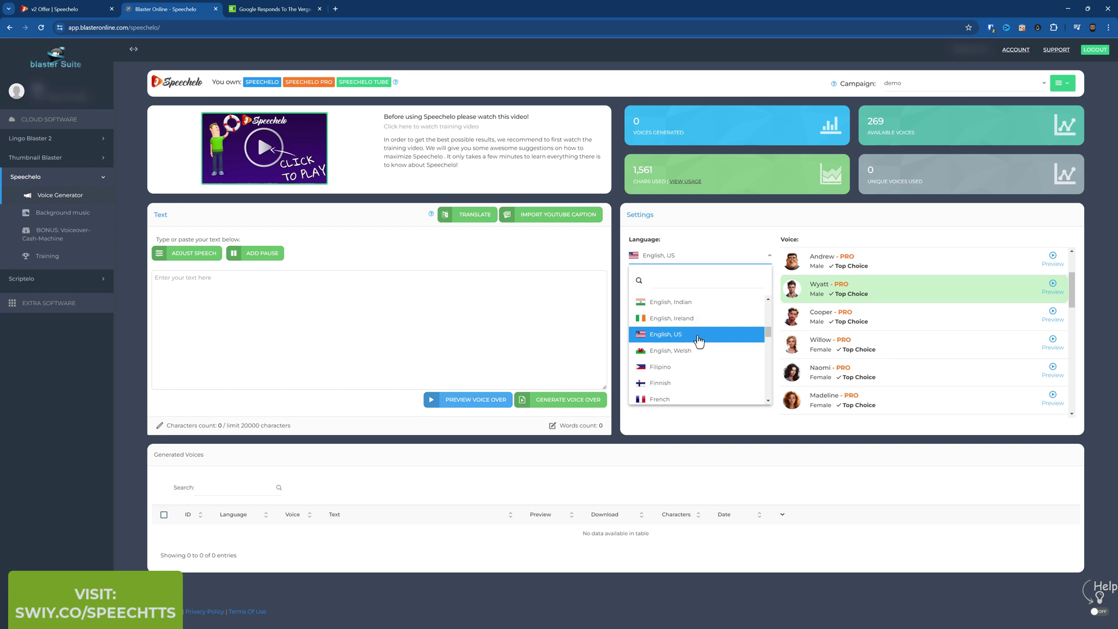
scroll(699, 335, up, 1)
click(701, 316)
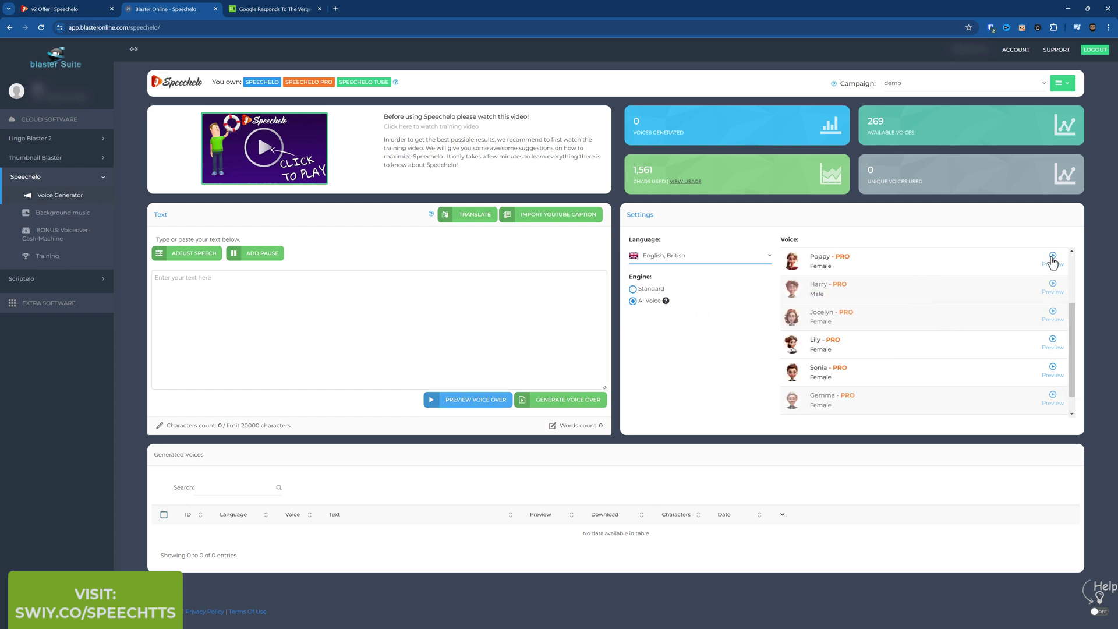
click(650, 290)
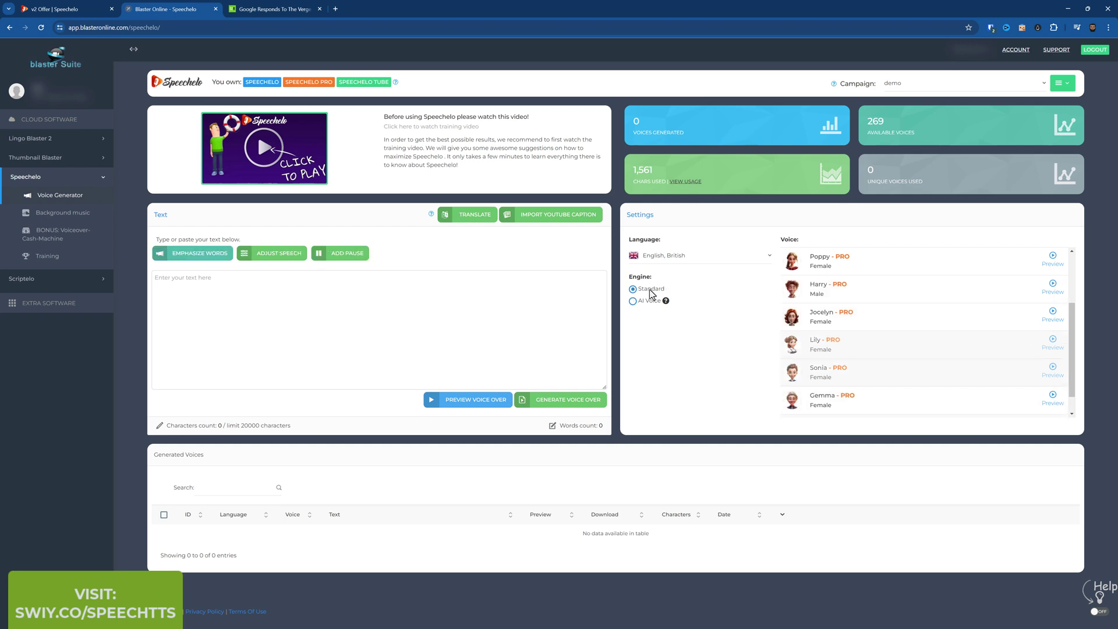
click(633, 301)
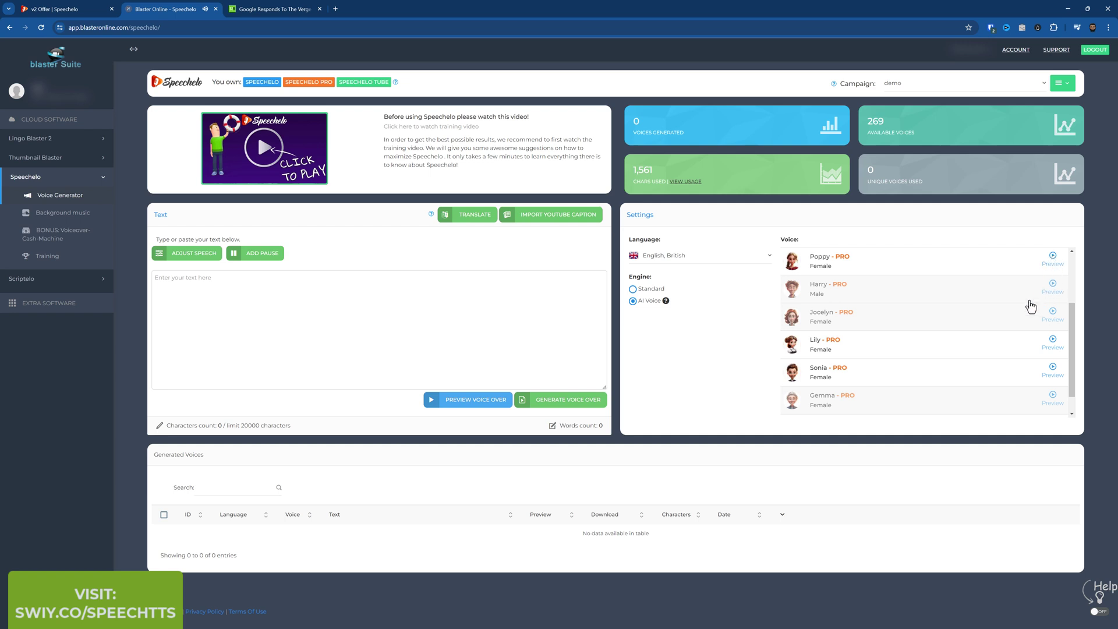
Browse the British AI voices such as Poppy, Harry and Alfred.
scroll(975, 376, down, 1)
scroll(975, 376, down, 1)
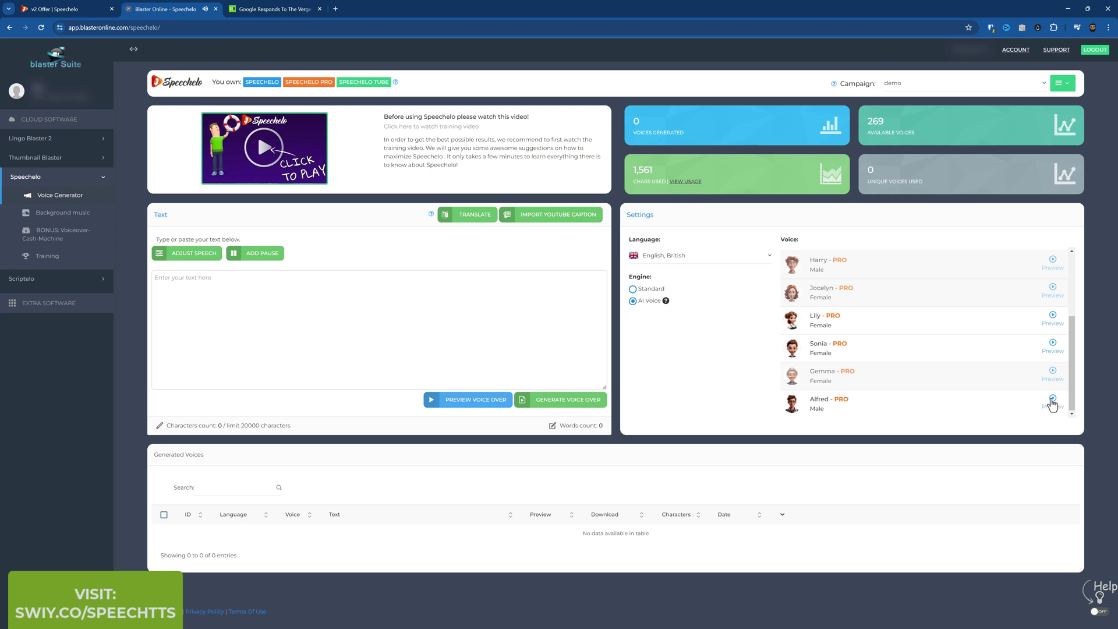
click(670, 257)
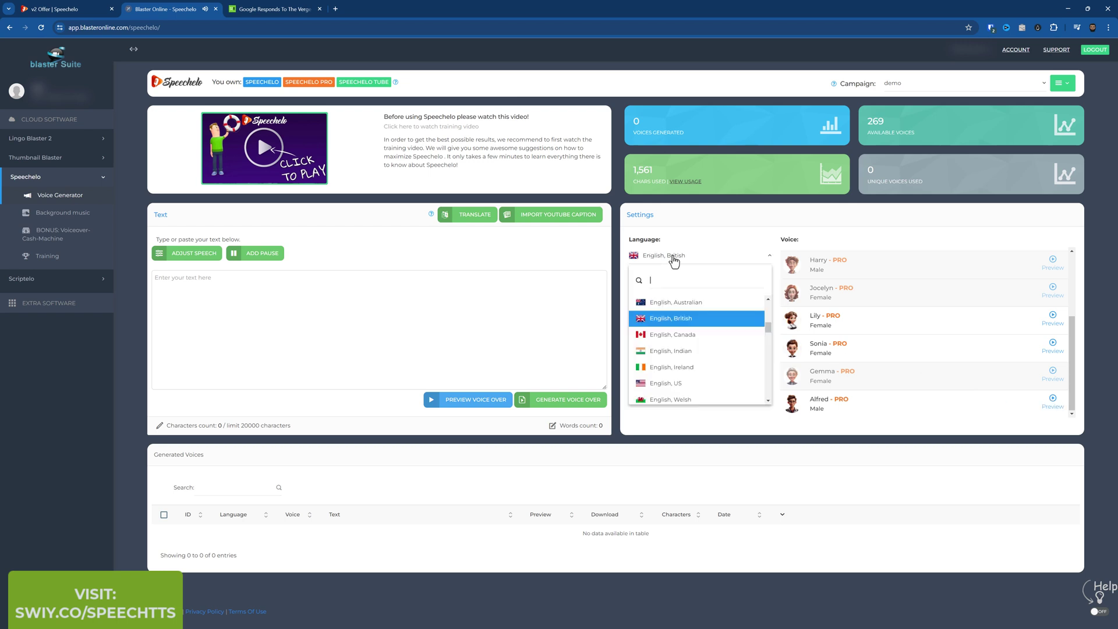
Try English, Canada, then French, previewing the French voice Zacharie.
click(702, 338)
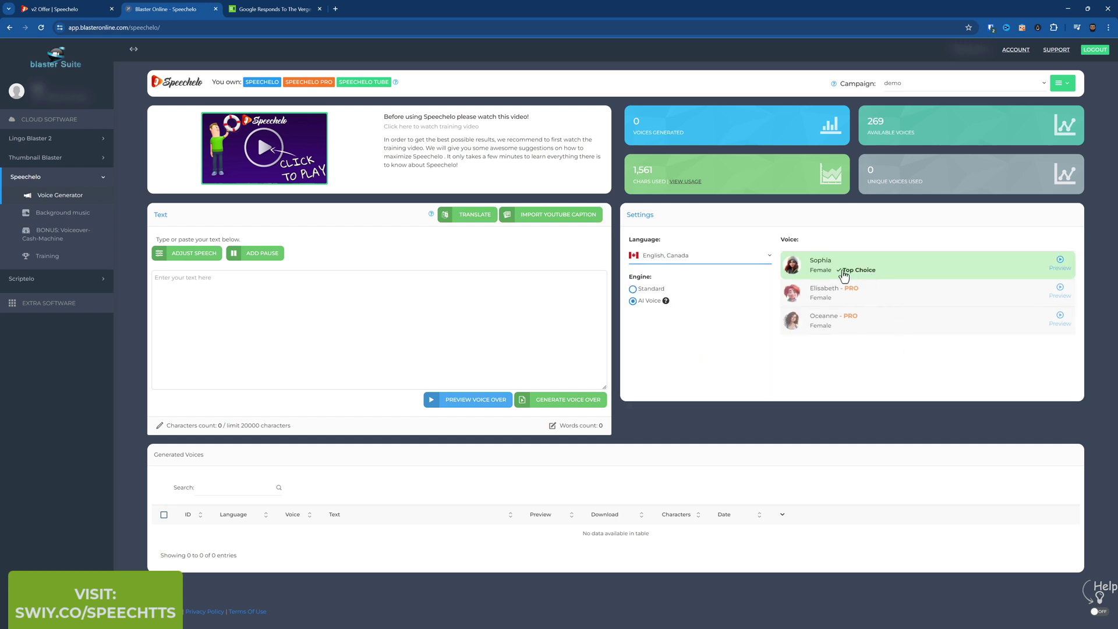
click(690, 262)
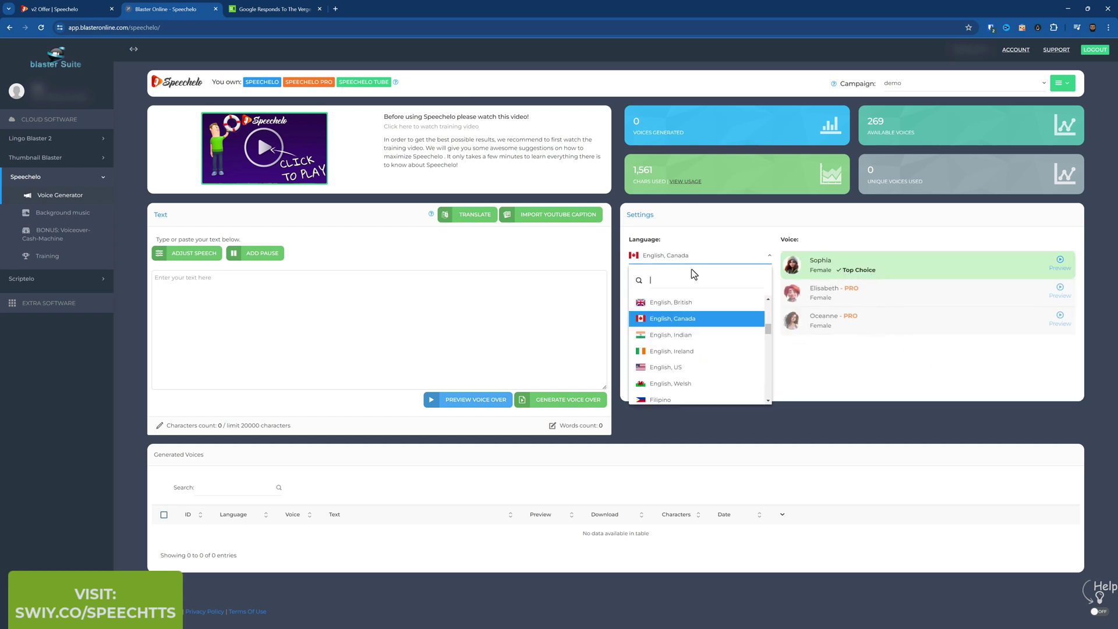
scroll(712, 358, down, 3)
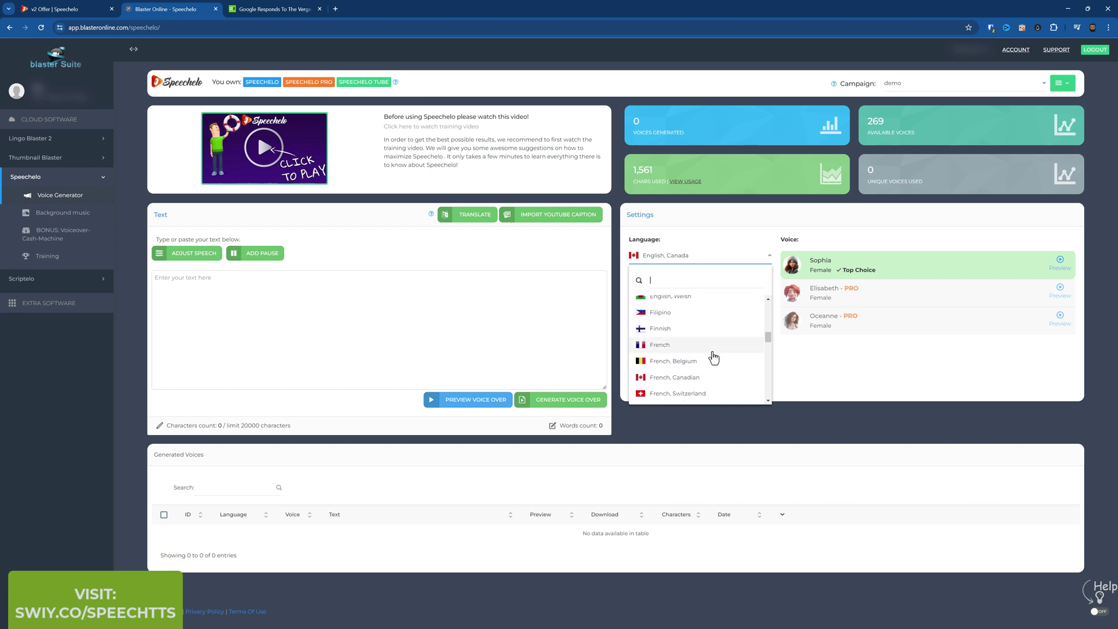
click(661, 345)
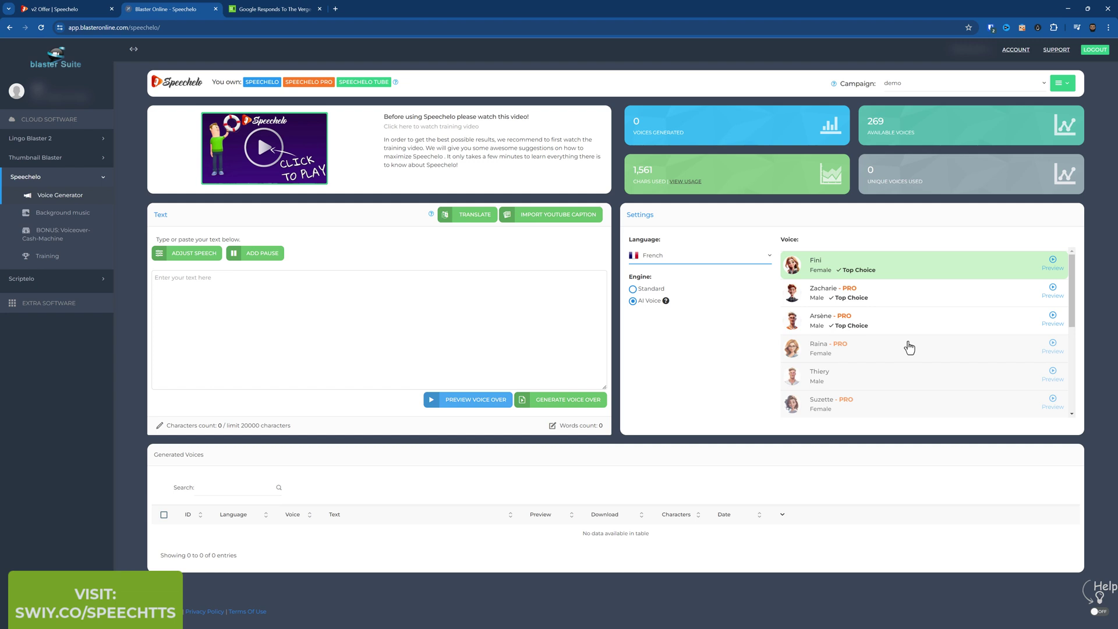
click(1053, 288)
Scroll through the full list of voice languages.
scroll(886, 333, down, 1)
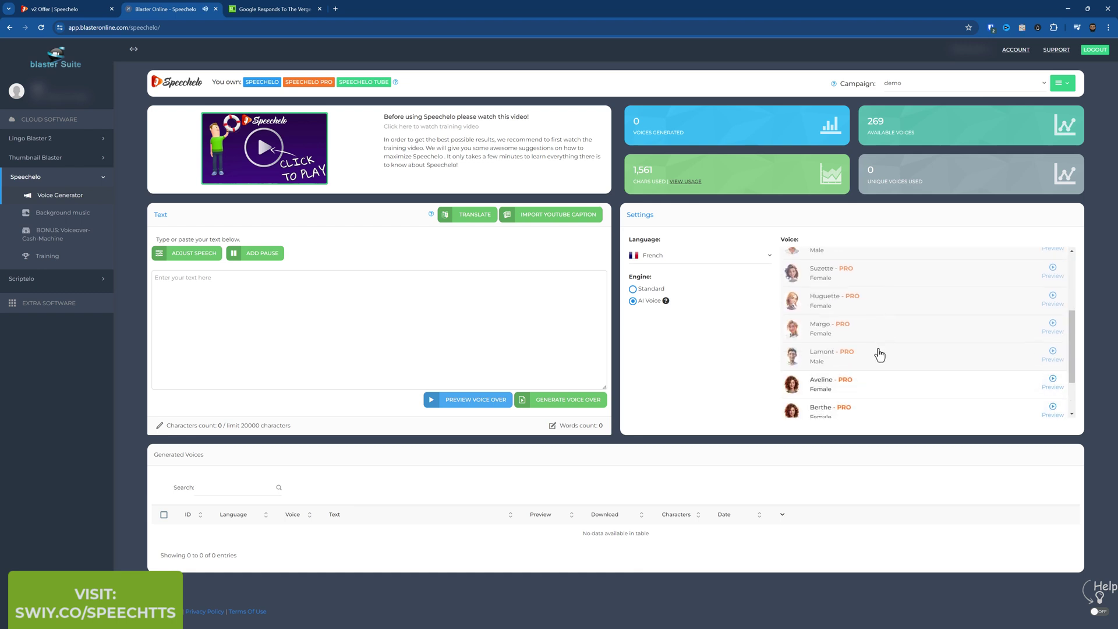
scroll(856, 355, up, 1)
click(727, 256)
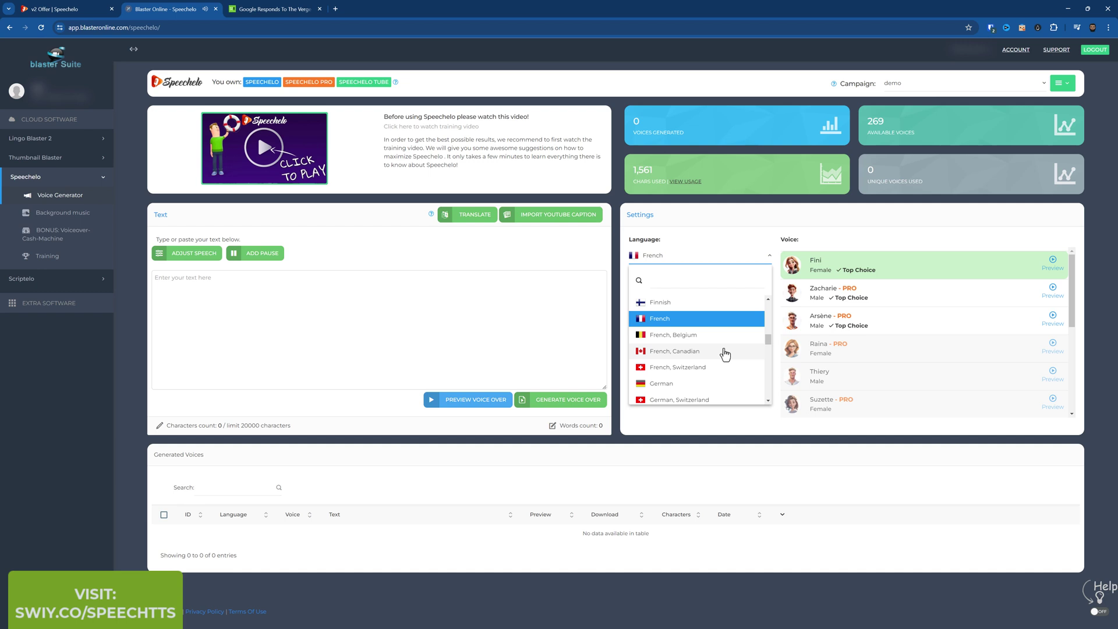
scroll(723, 355, down, 2)
scroll(723, 357, down, 2)
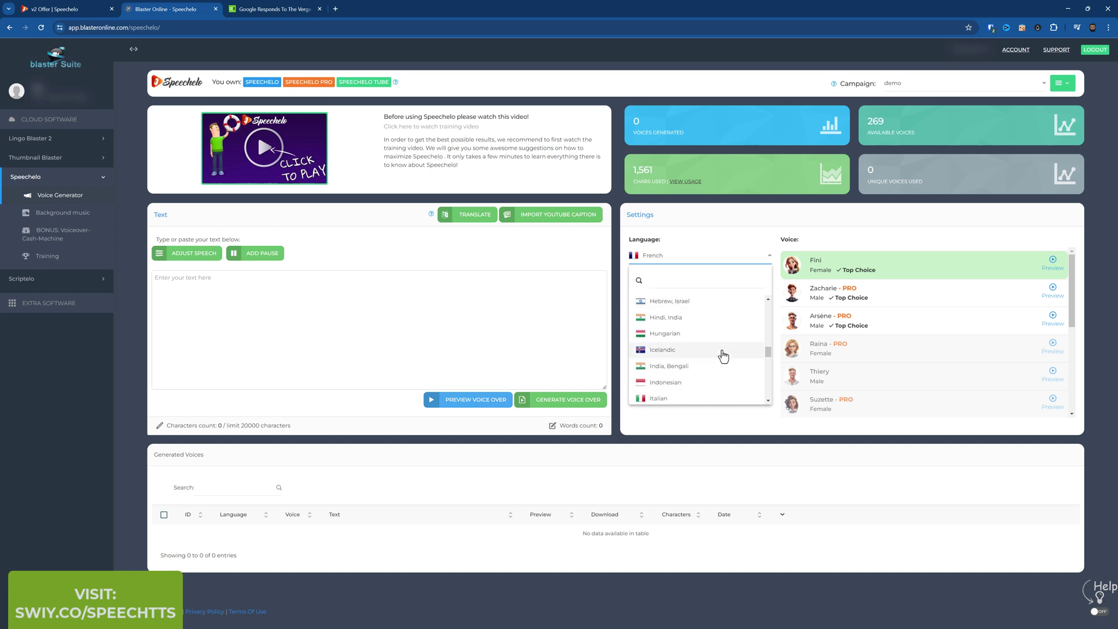
scroll(727, 352, up, 10)
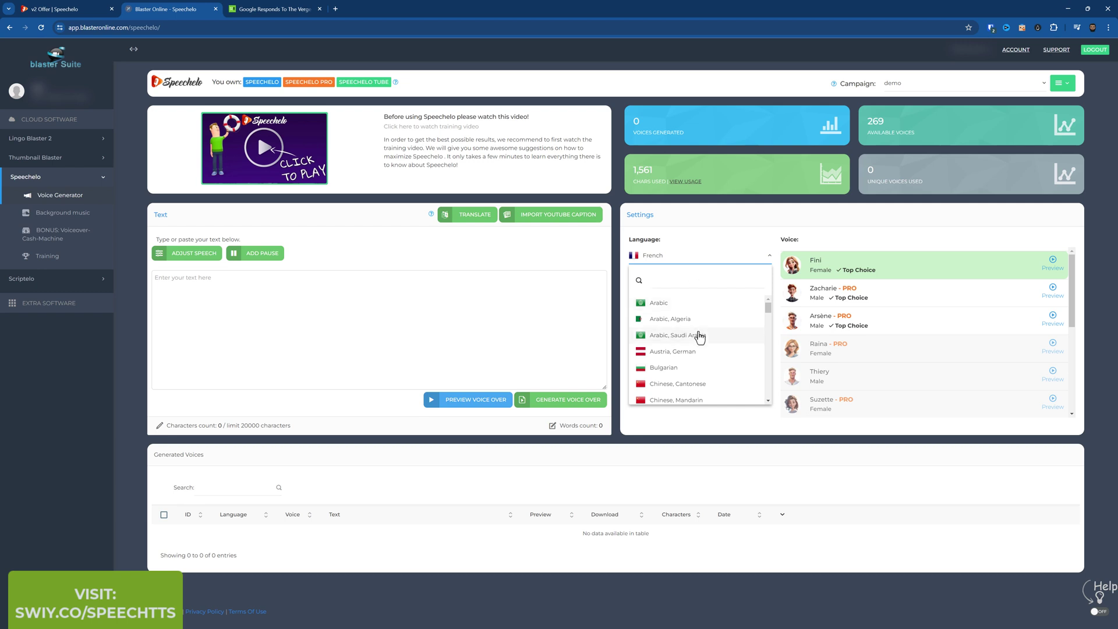
scroll(729, 340, down, 4)
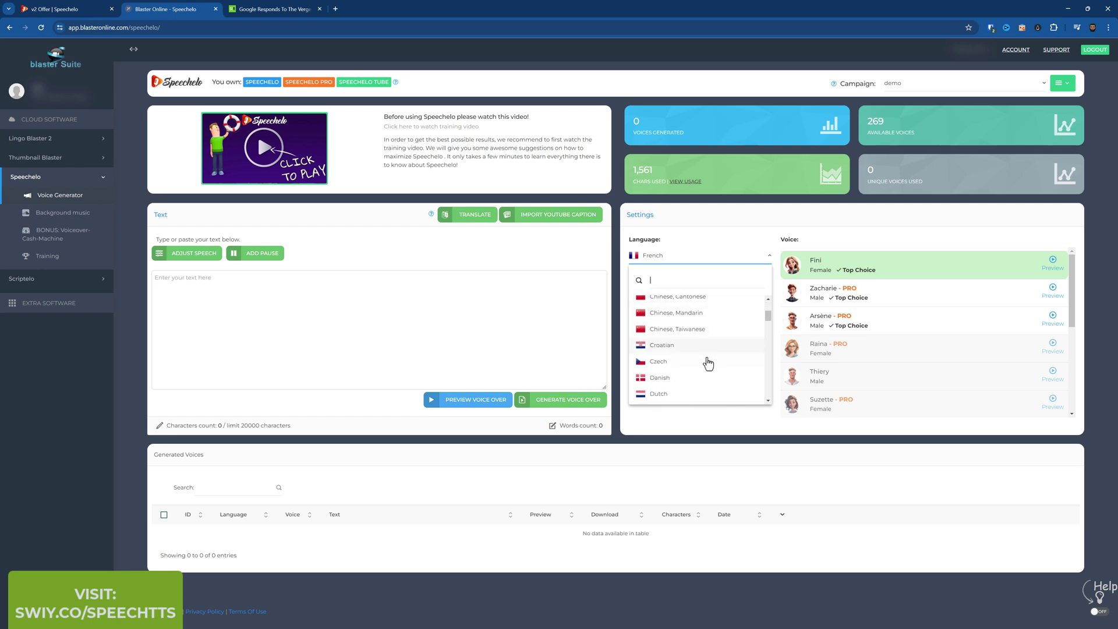
scroll(708, 364, down, 3)
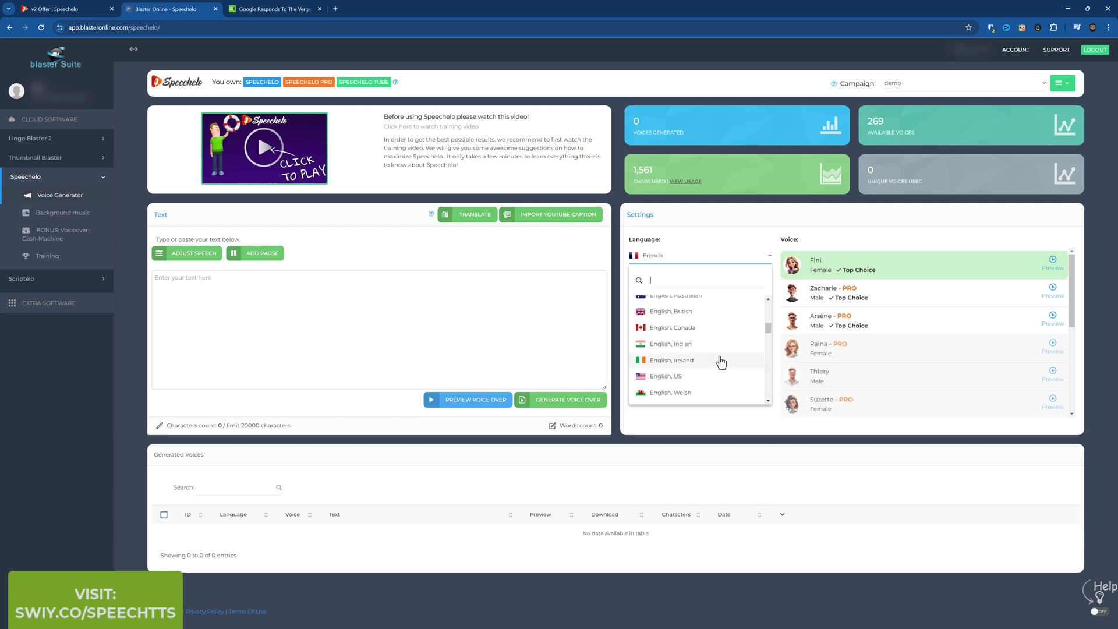
scroll(716, 333, down, 5)
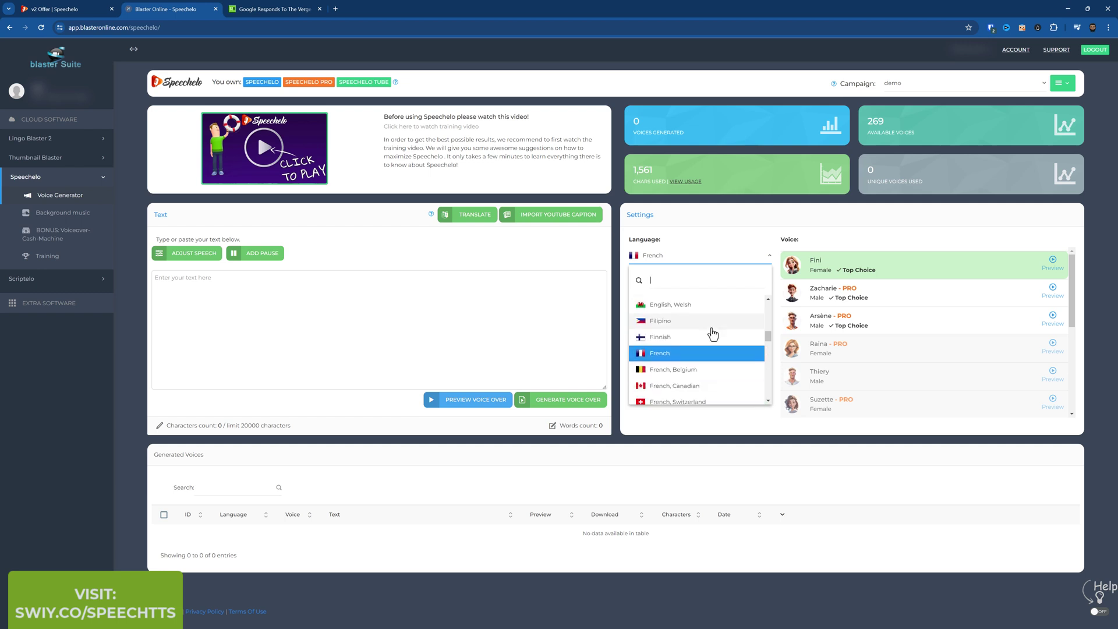
scroll(714, 317, down, 1)
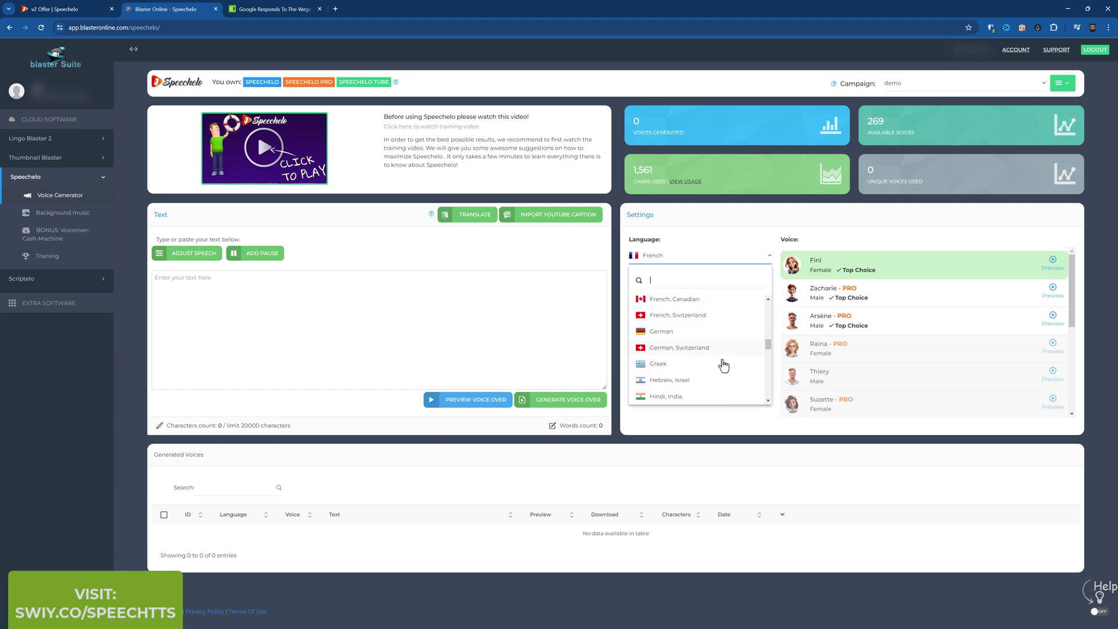
scroll(722, 365, down, 5)
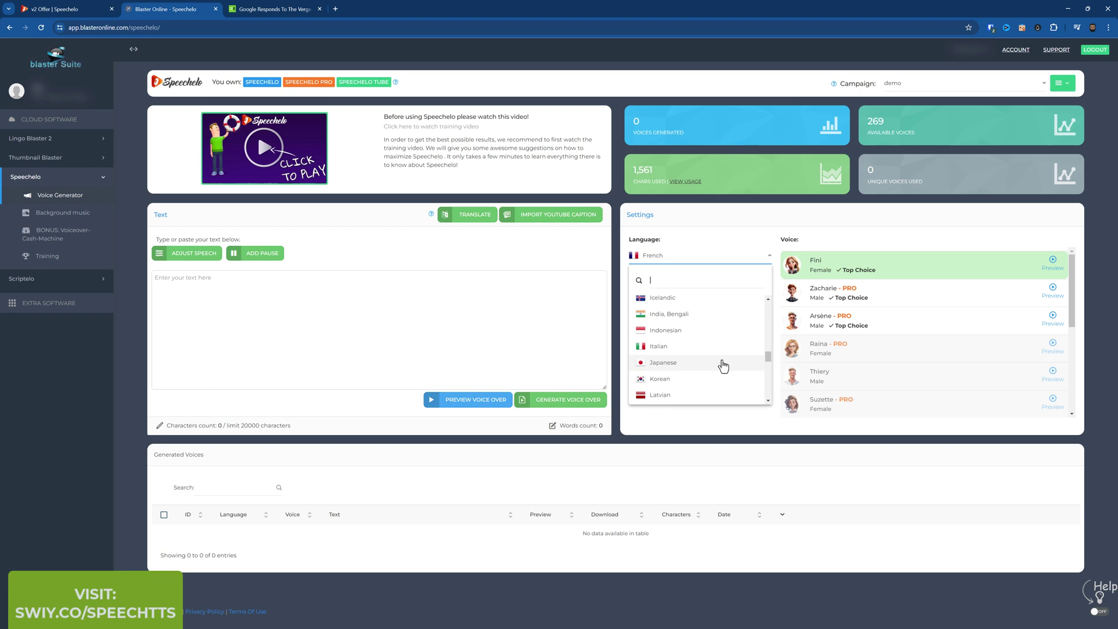
scroll(720, 365, down, 10)
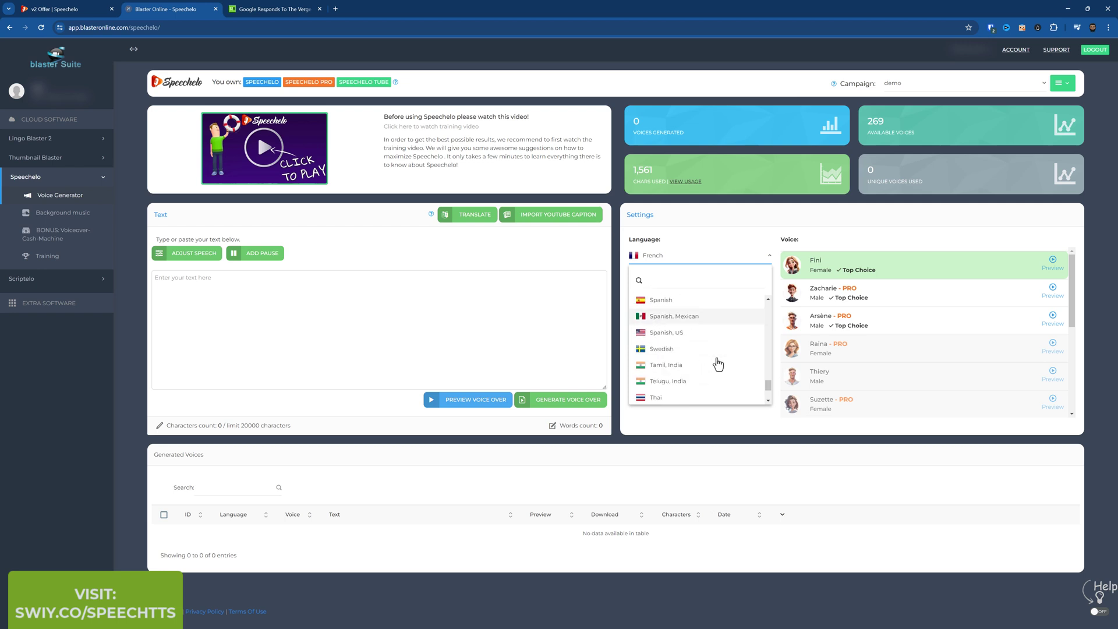
Search 'eng' in the language list and set the language to English, US.
click(467, 330)
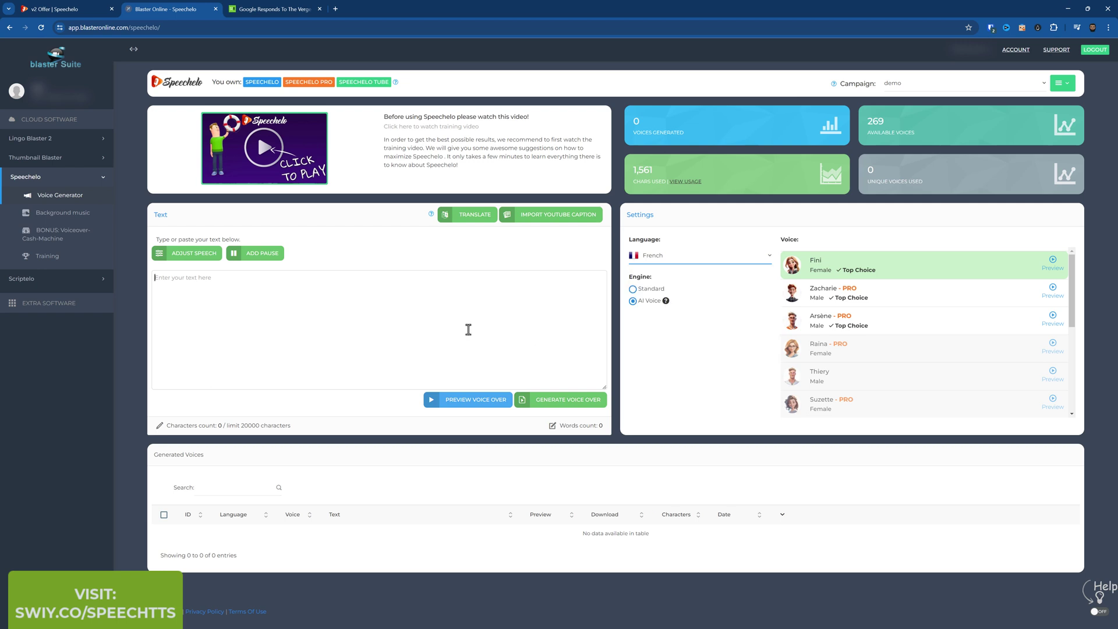
click(649, 267)
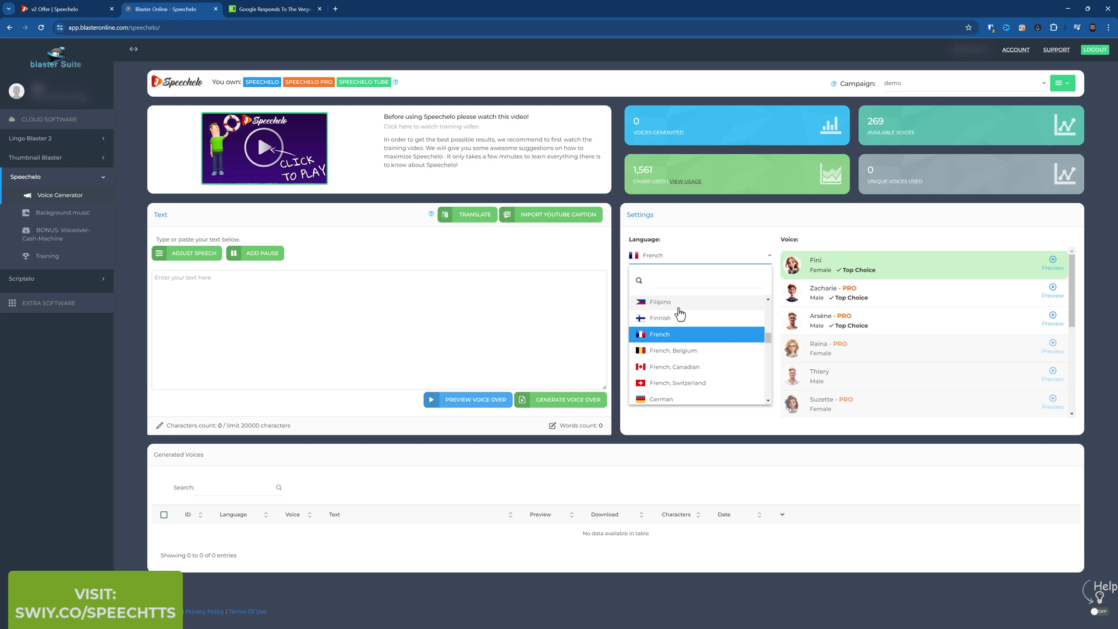
text(eng)
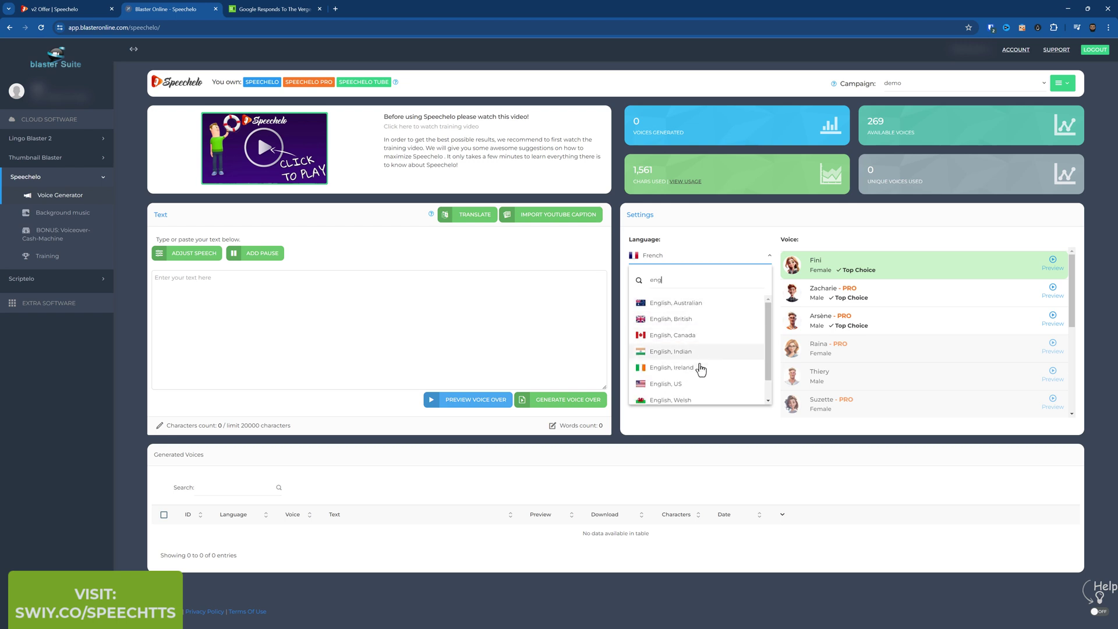
click(696, 383)
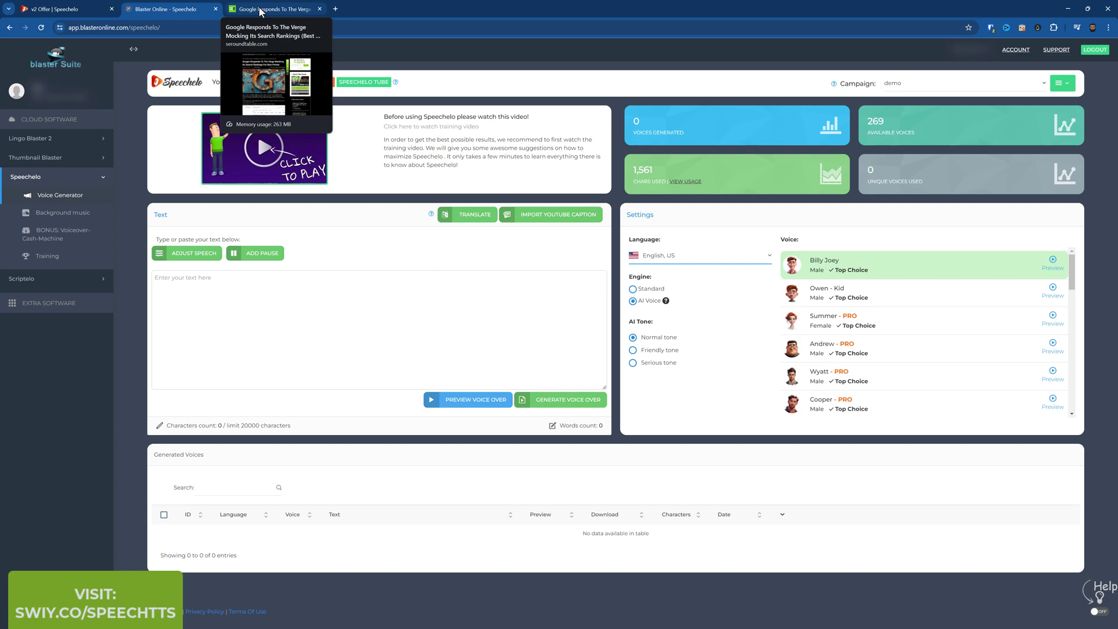
On the Search Engine Roundtable article, select the paragraph beginning 'He then rants about how'.
click(261, 10)
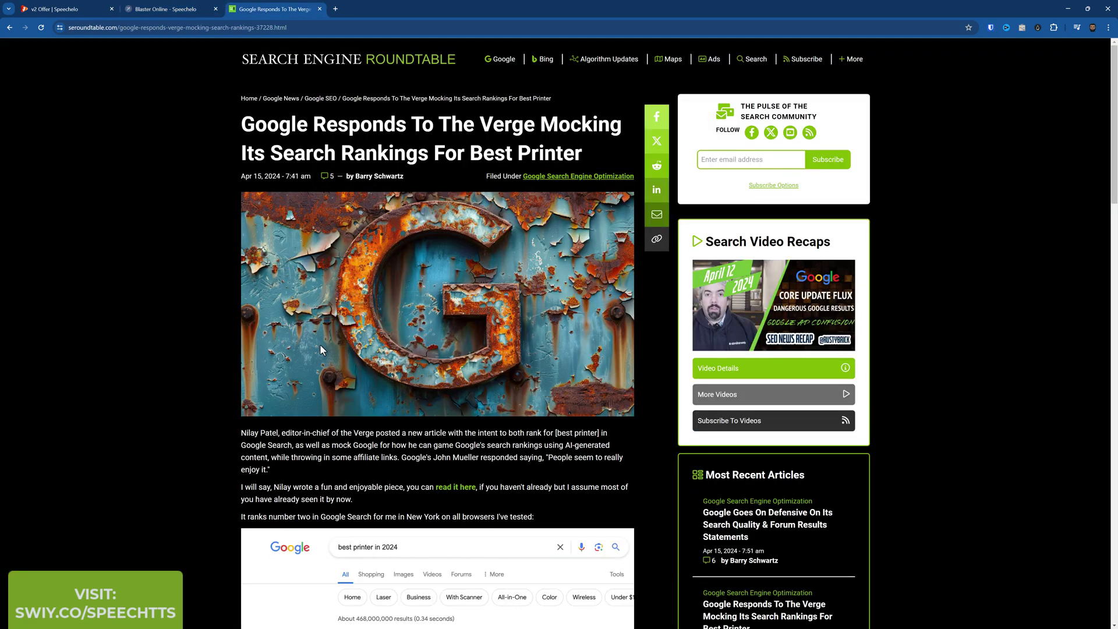
scroll(320, 345, down, 8)
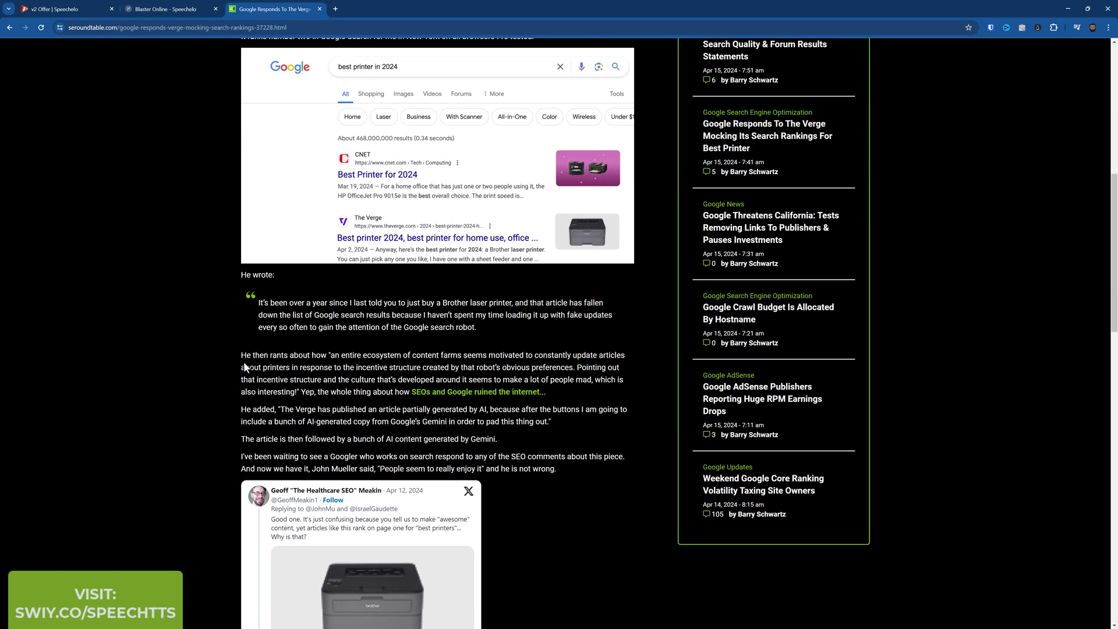
drag(240, 358, 558, 399)
key(ctrl+c)
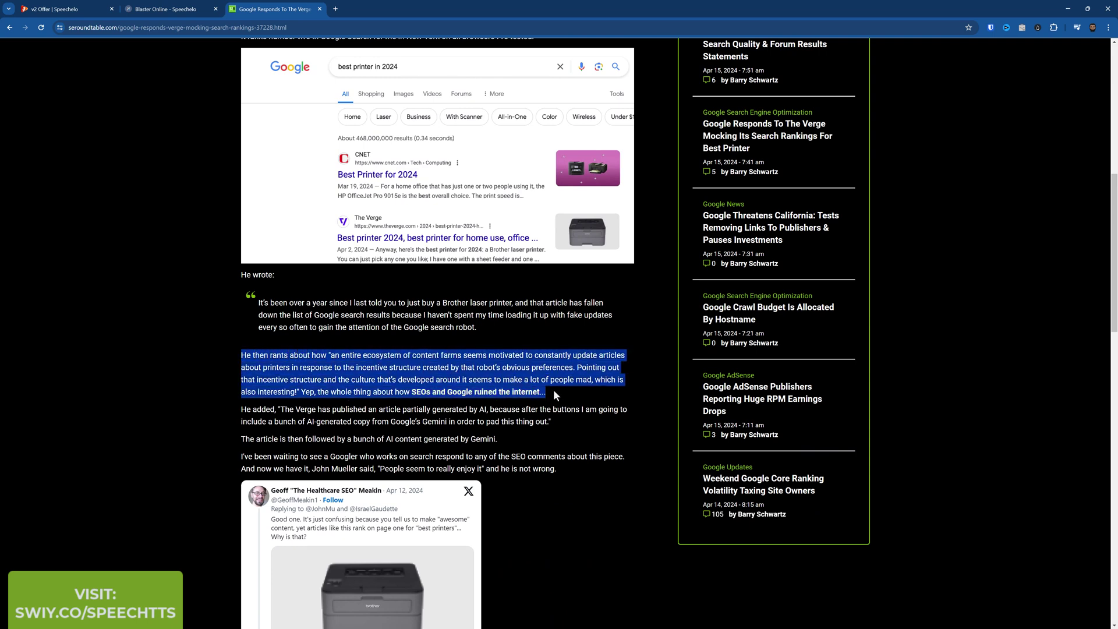
Paste the 'He then rants…' paragraph into Speechelo's text box and break it at 'Pointing out'.
click(154, 10)
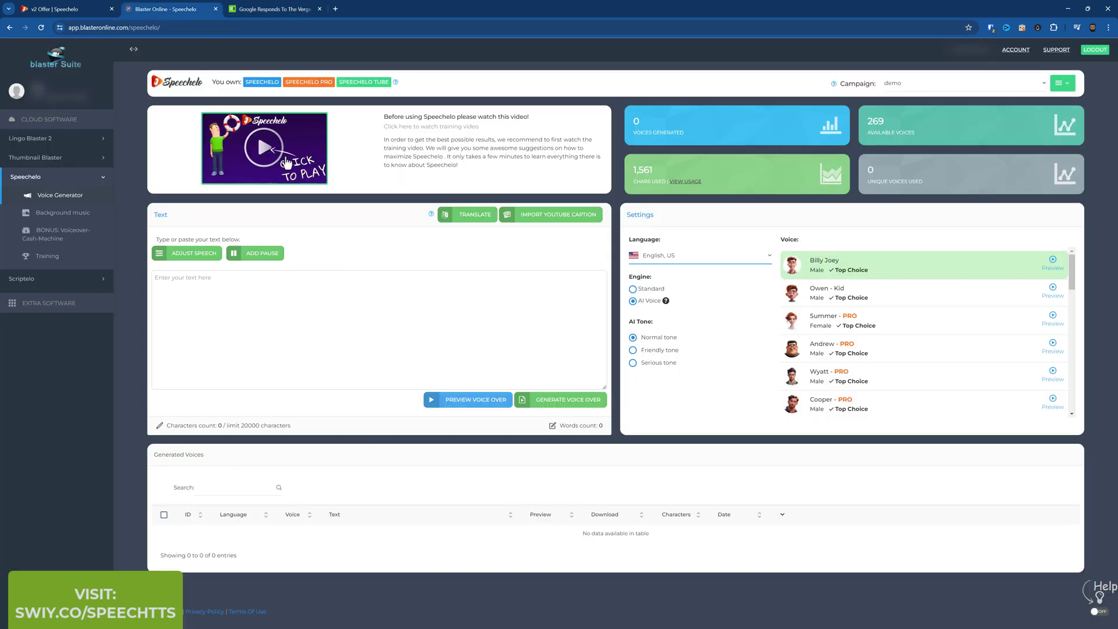
click(247, 306)
key(ctrl+v)
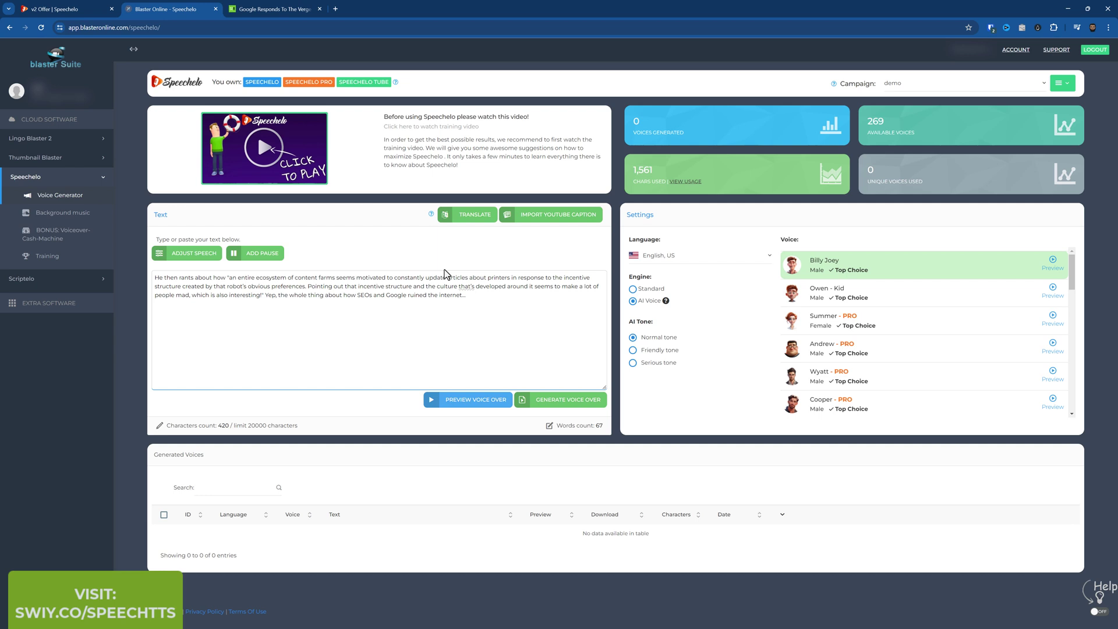
click(308, 287)
key(Return)
key(Return)
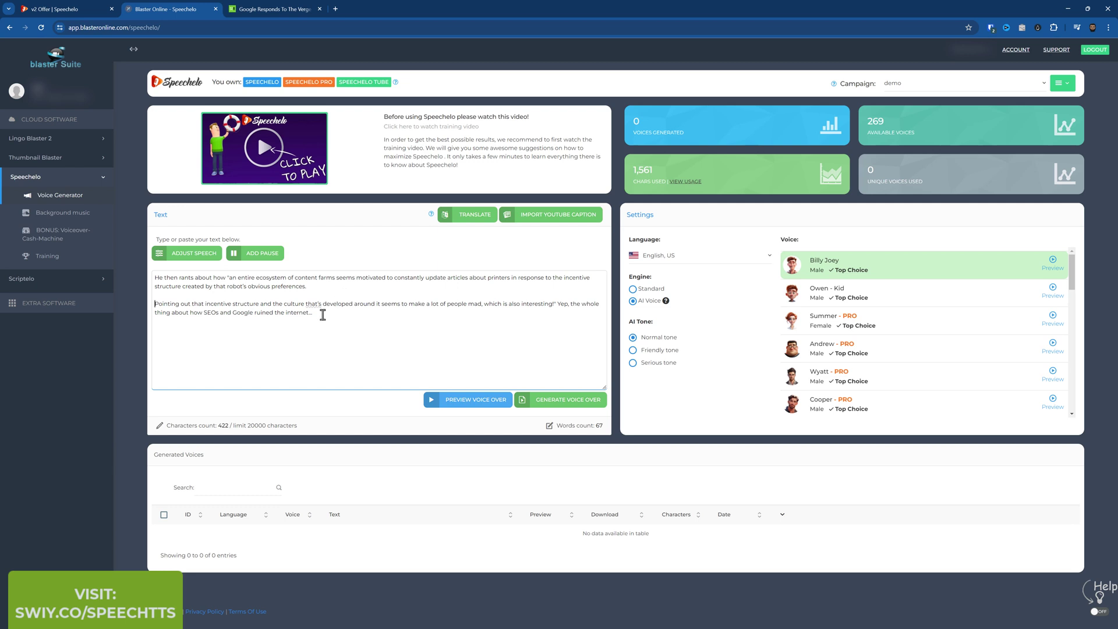
drag(323, 314, 154, 276)
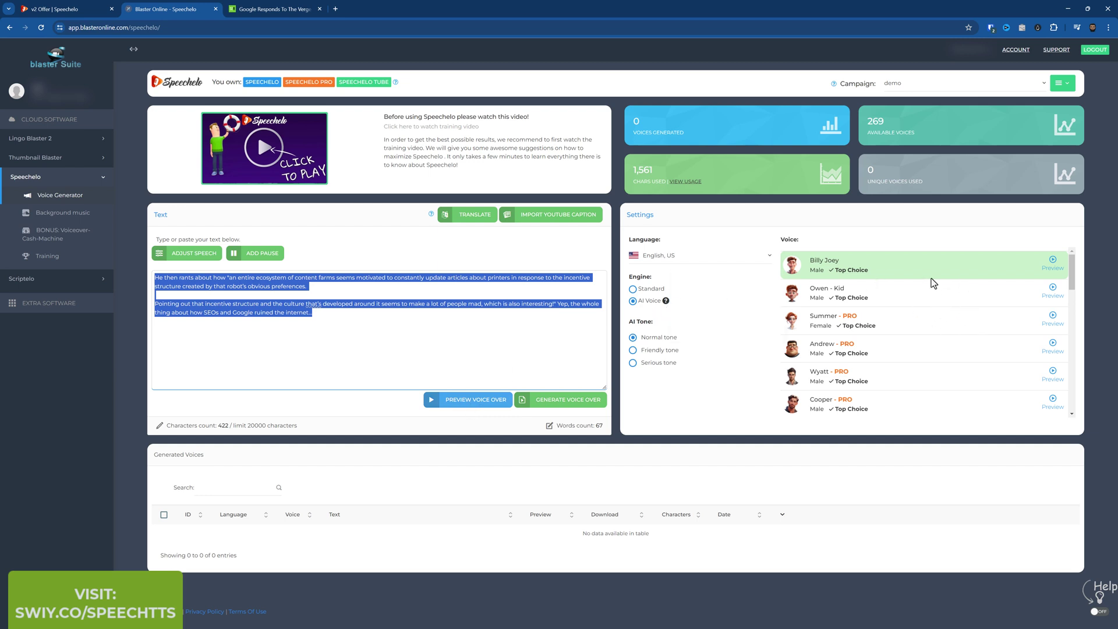
click(1055, 266)
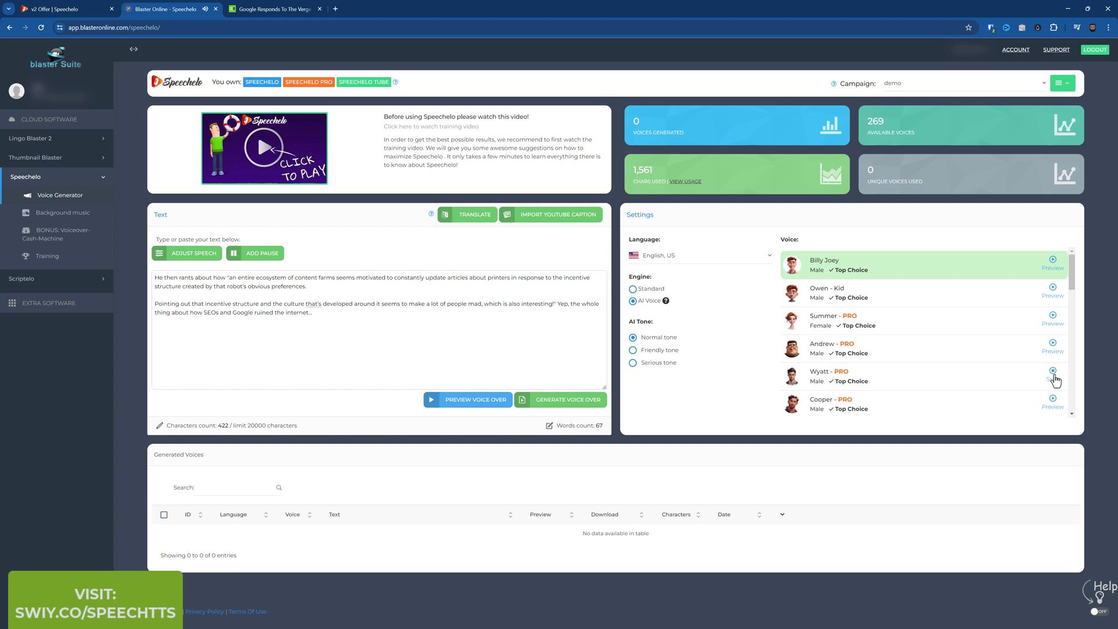
click(1054, 372)
click(476, 402)
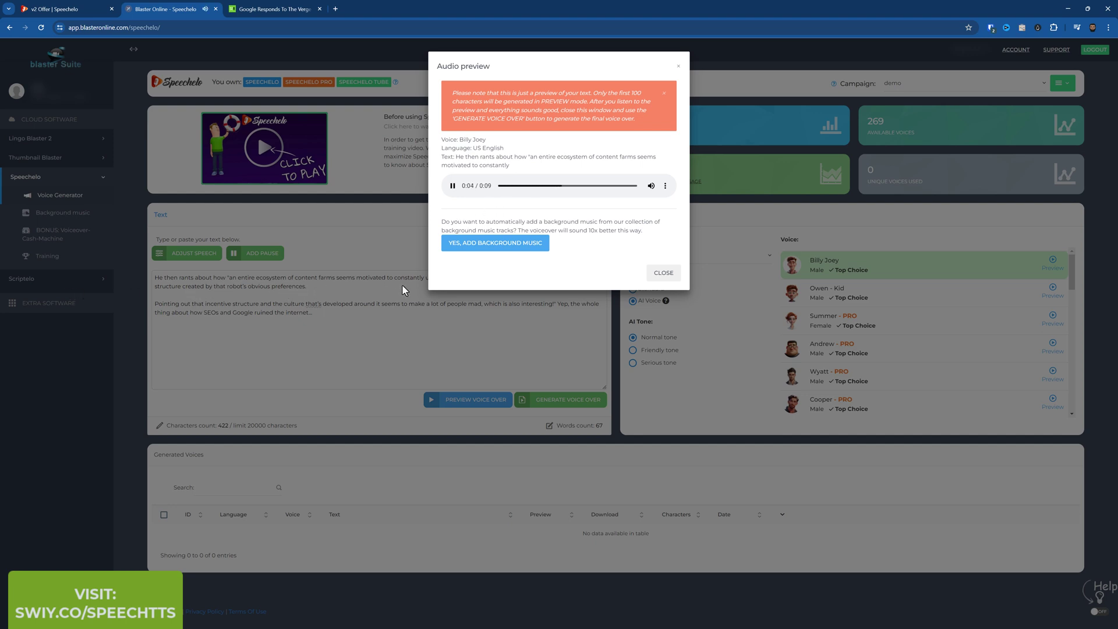
click(669, 278)
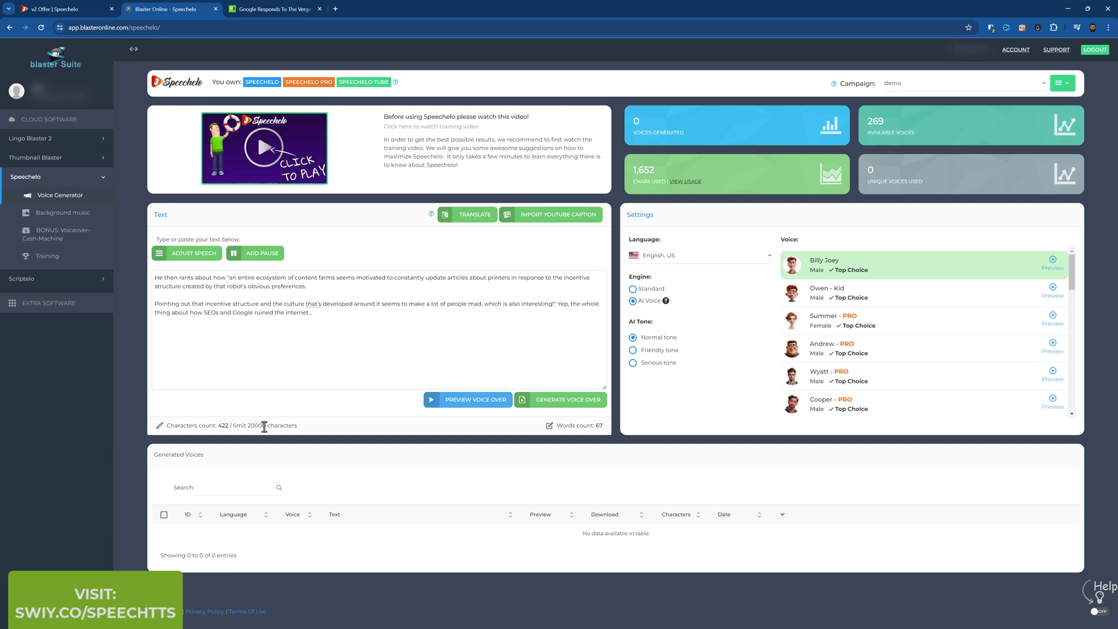
Delete the 'Pointing out…' paragraph so only the 'He then rants…' text remains.
click(320, 314)
key(ctrl+a)
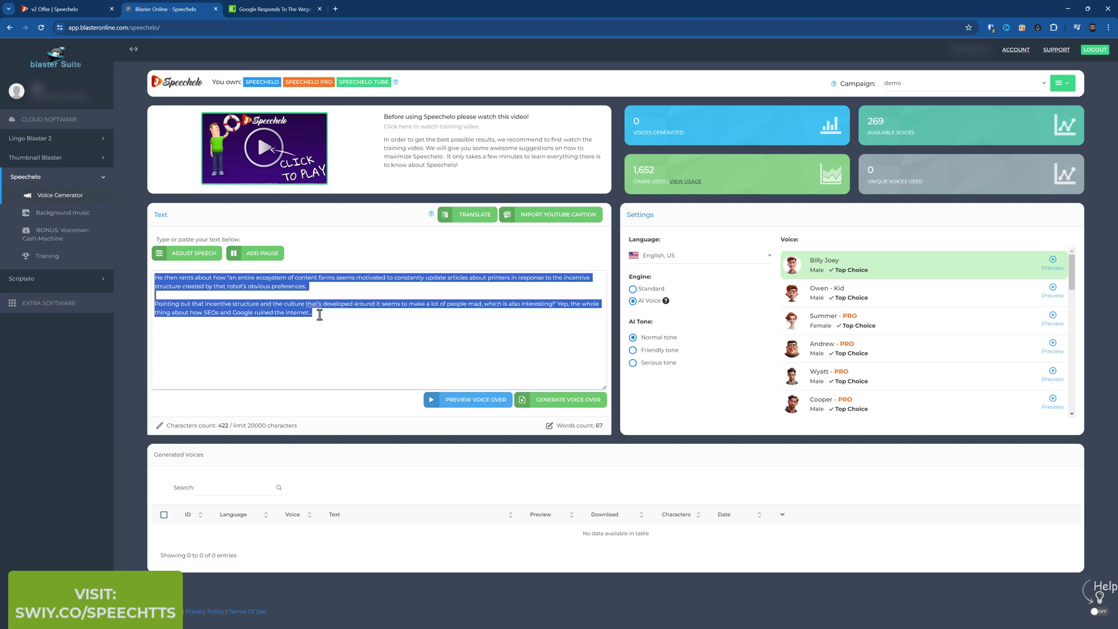
click(336, 319)
key(ctrl+a)
key(ctrl+c)
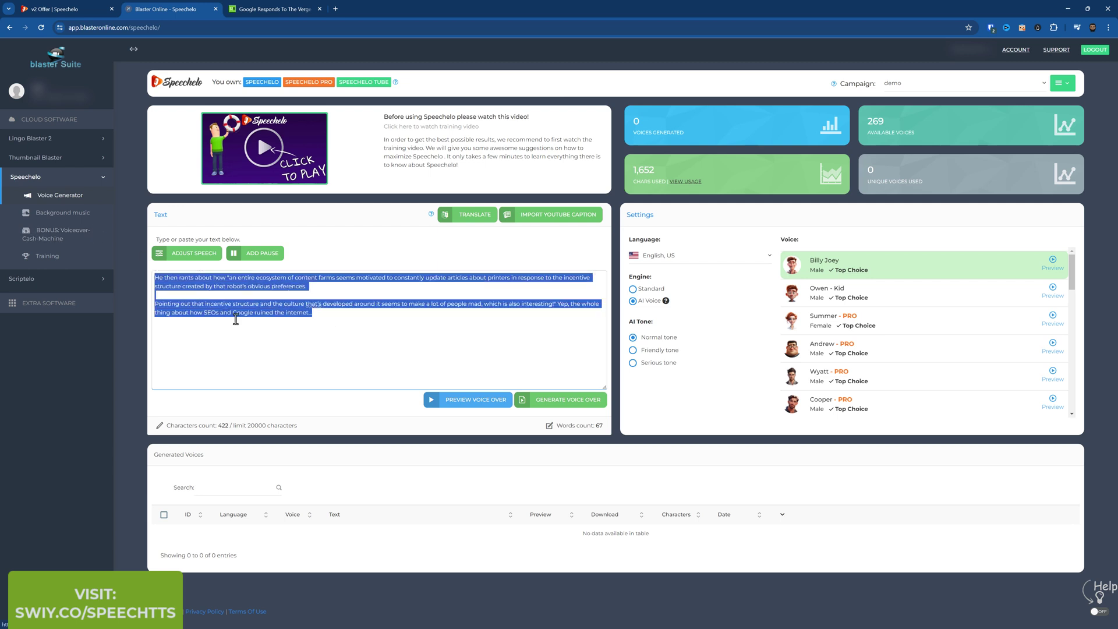
click(272, 317)
drag(332, 315, 166, 297)
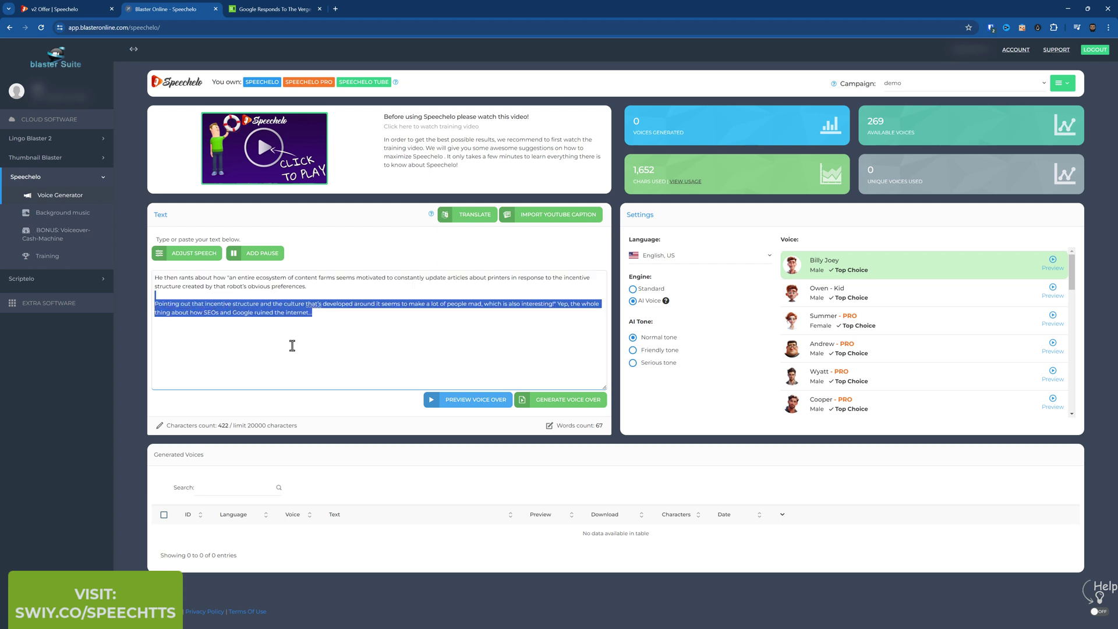
key(BackSpace)
key(BackSpace)
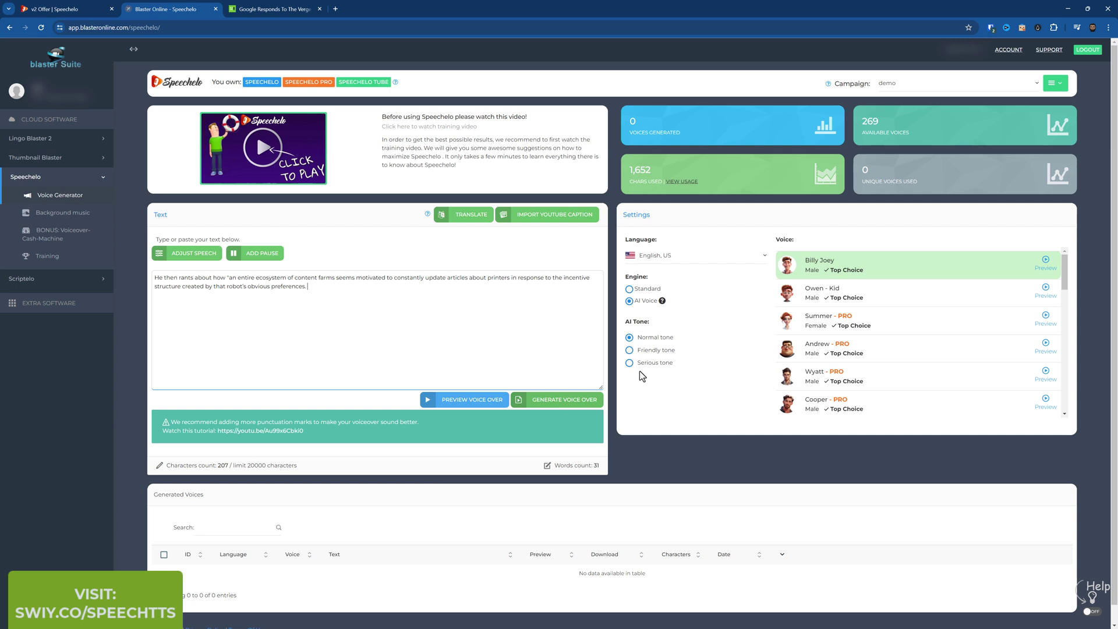
Generate a Wyatt voiceover of the 'He then rants…' paragraph.
click(885, 384)
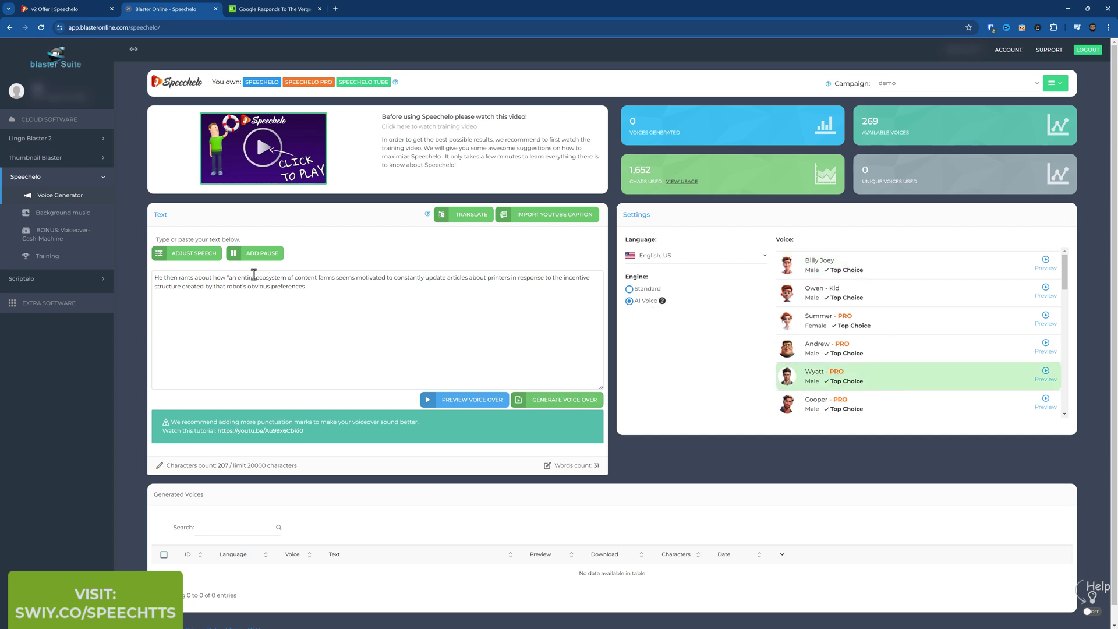
click(199, 256)
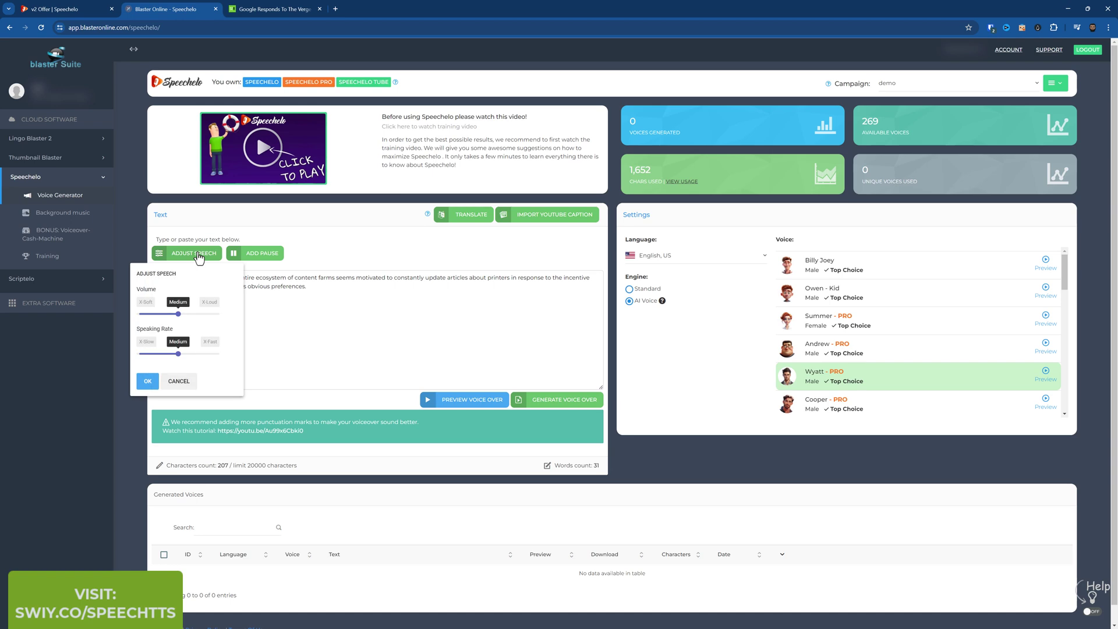
click(203, 258)
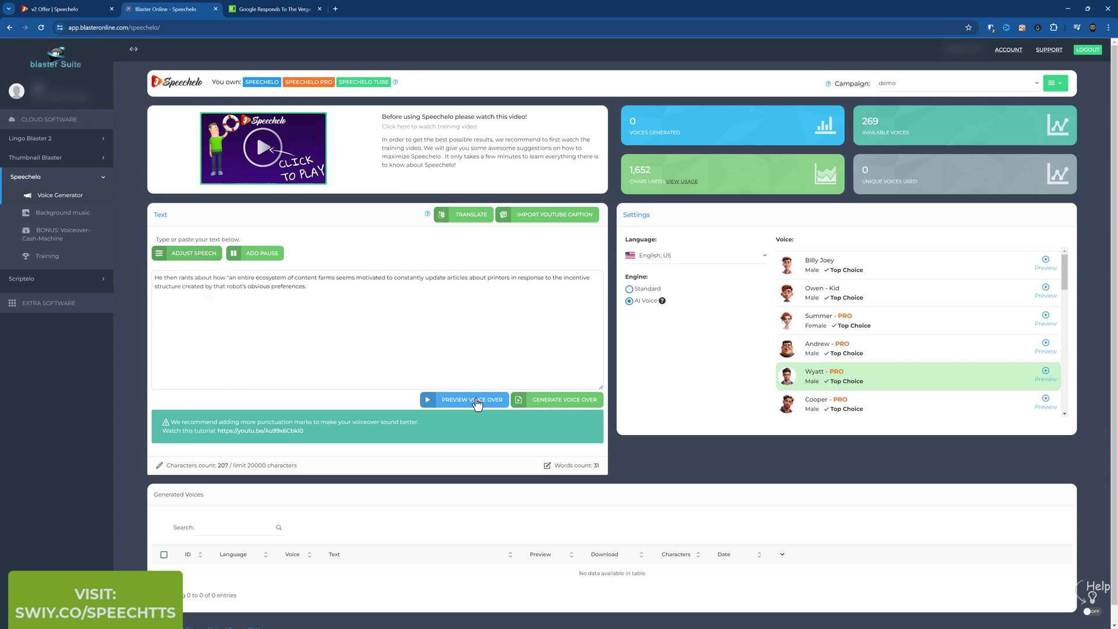
click(547, 402)
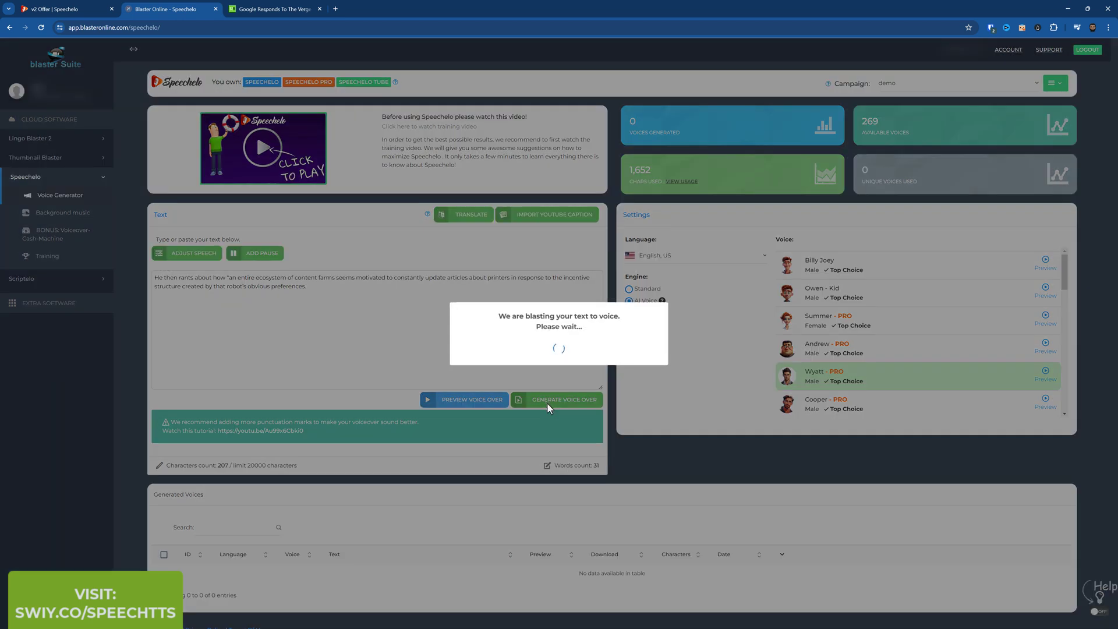
click(559, 369)
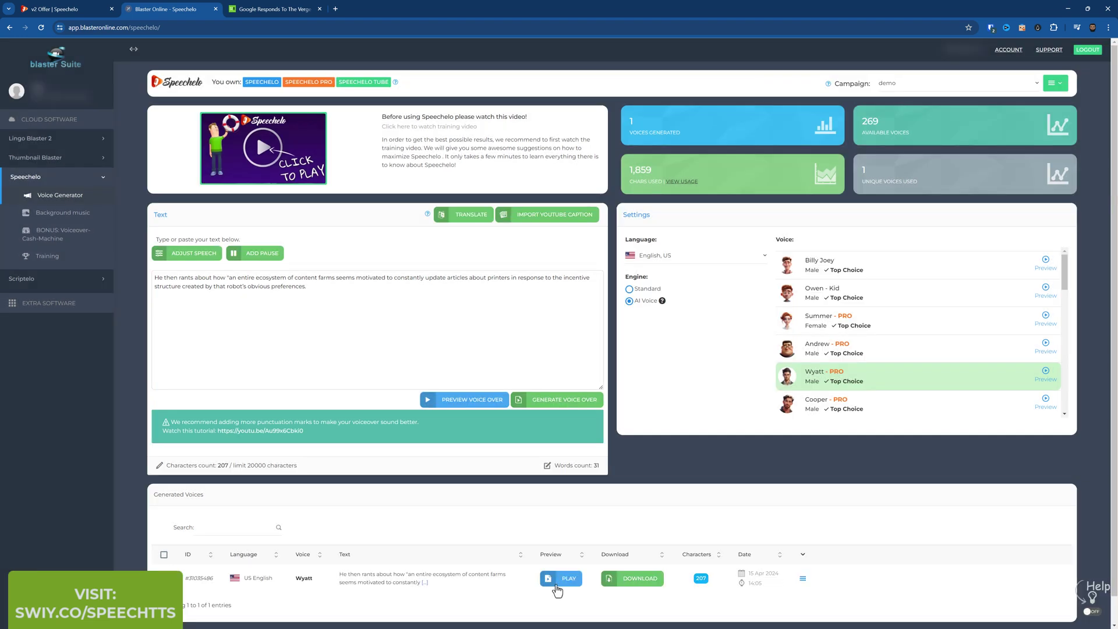
scroll(558, 590, down, 1)
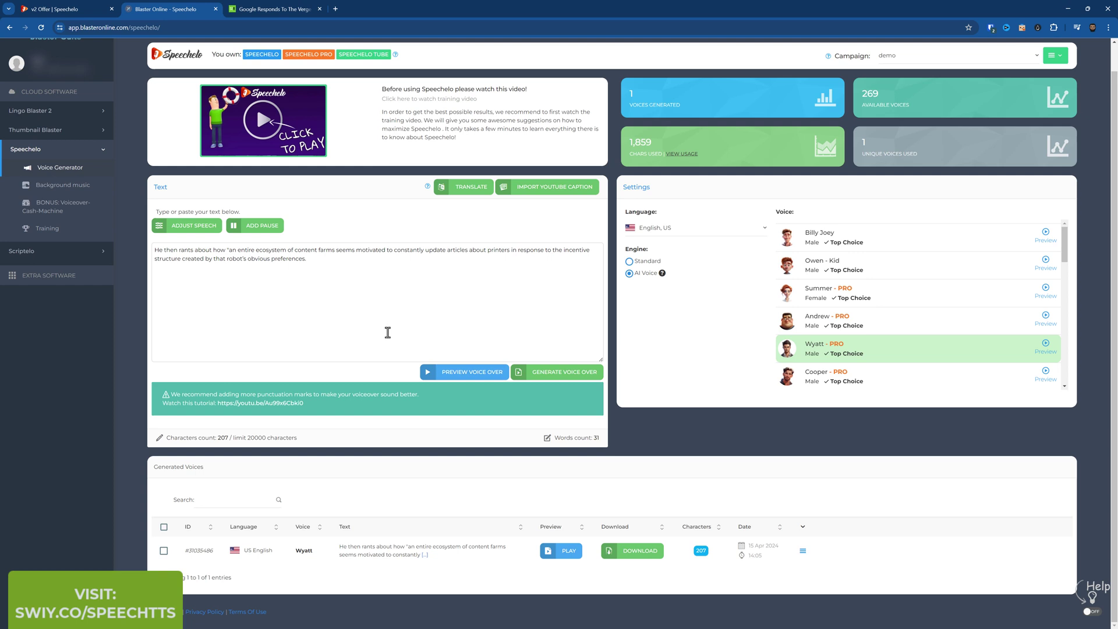
Replace the text with only the 'Pointing out…' paragraph and generate its Wyatt voiceover.
triple_click(329, 269)
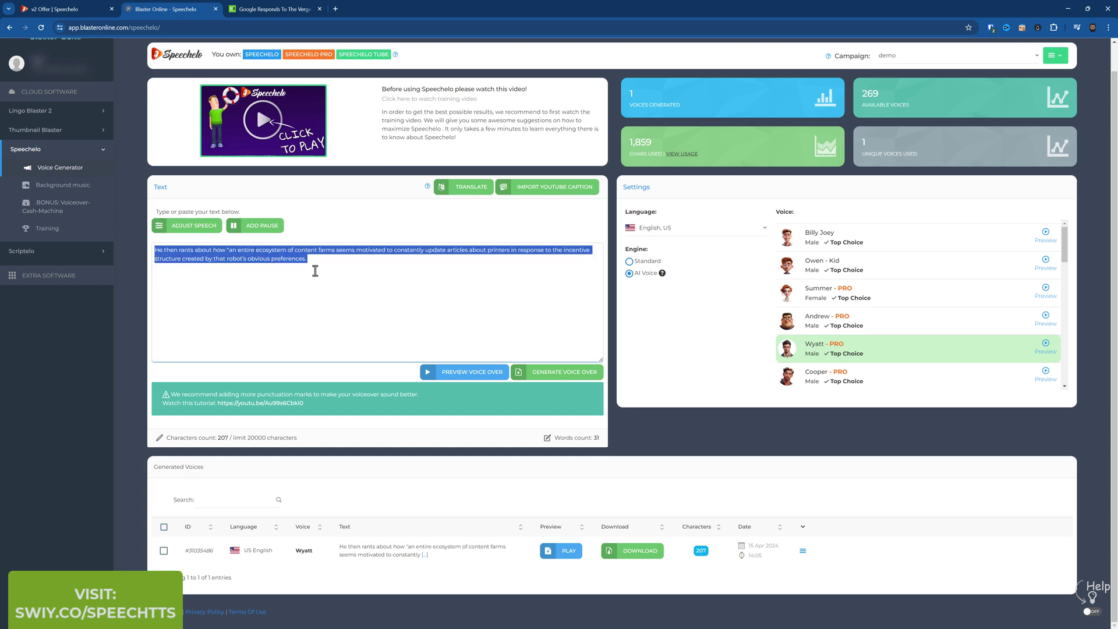
key(ctrl+v)
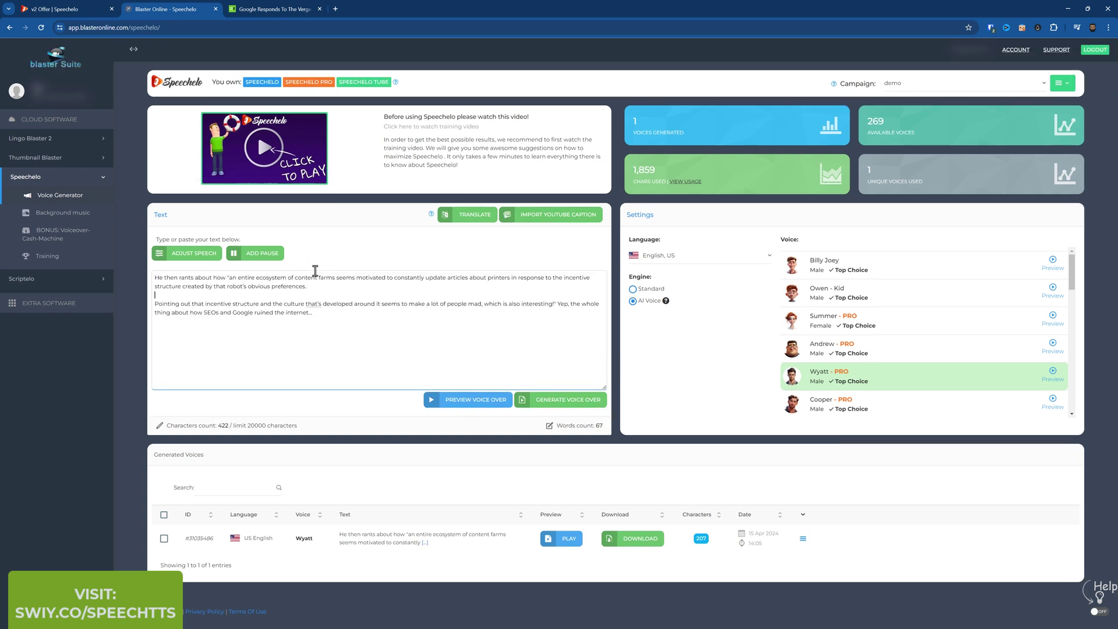
triple_click(315, 270)
key(BackSpace)
key(Delete)
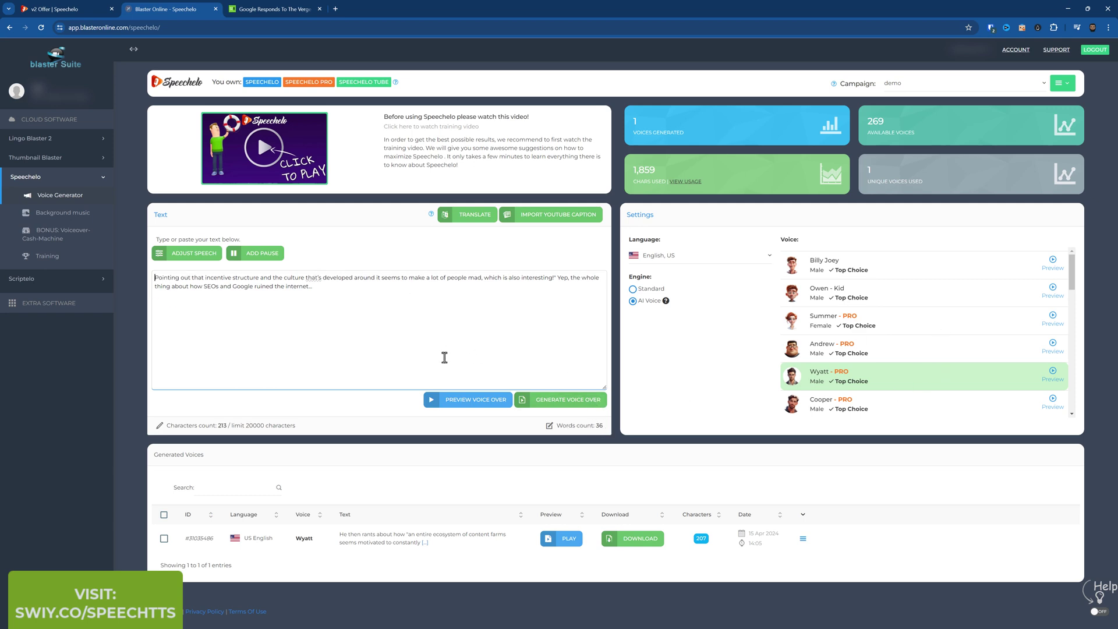
click(588, 407)
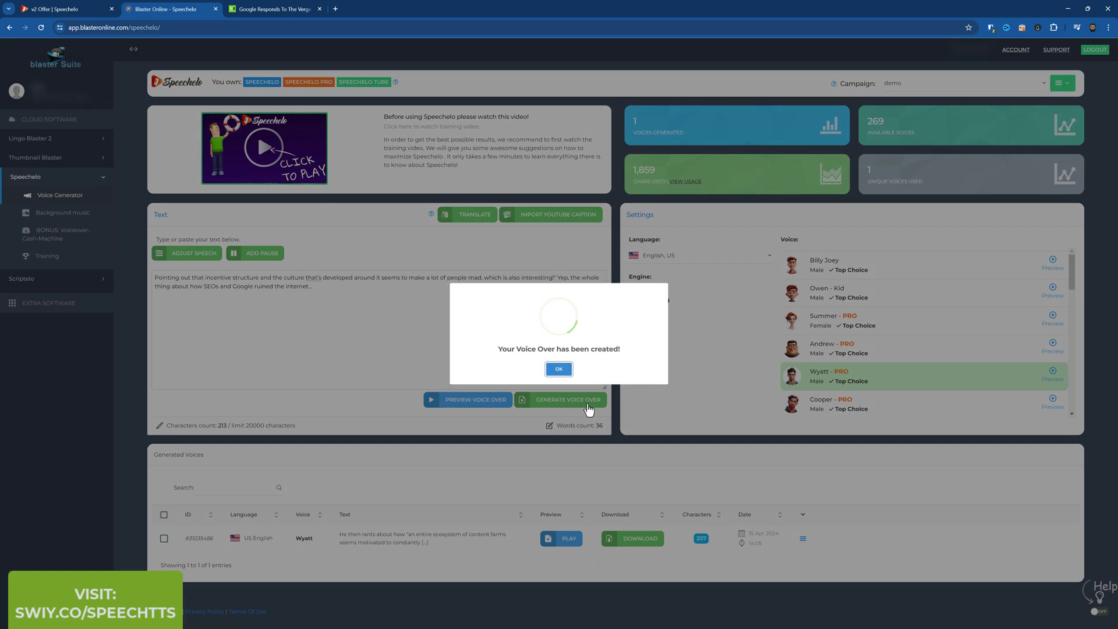
click(559, 365)
scroll(547, 466, down, 1)
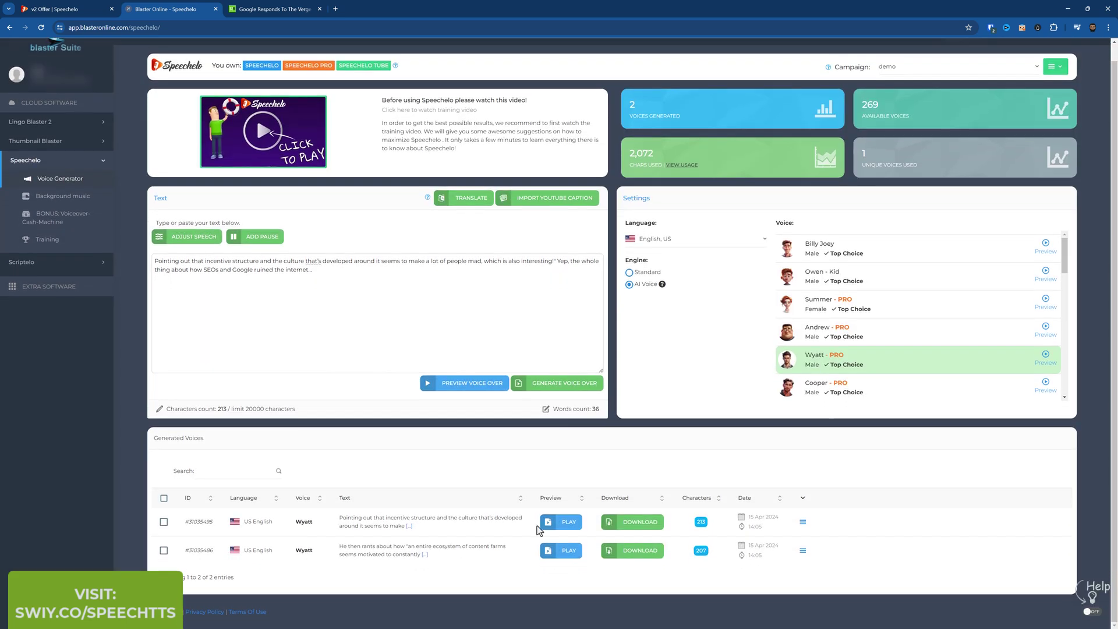
Preview the 'He then rants…' clip, then delete the normal-speed 'Pointing out…' voiceover.
click(562, 553)
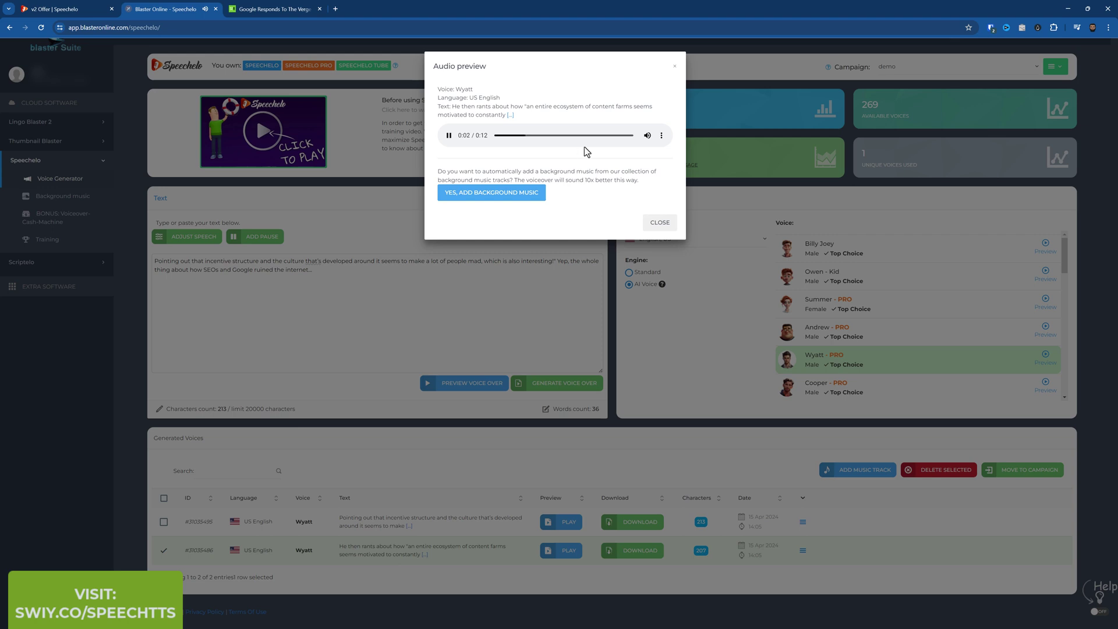
click(661, 223)
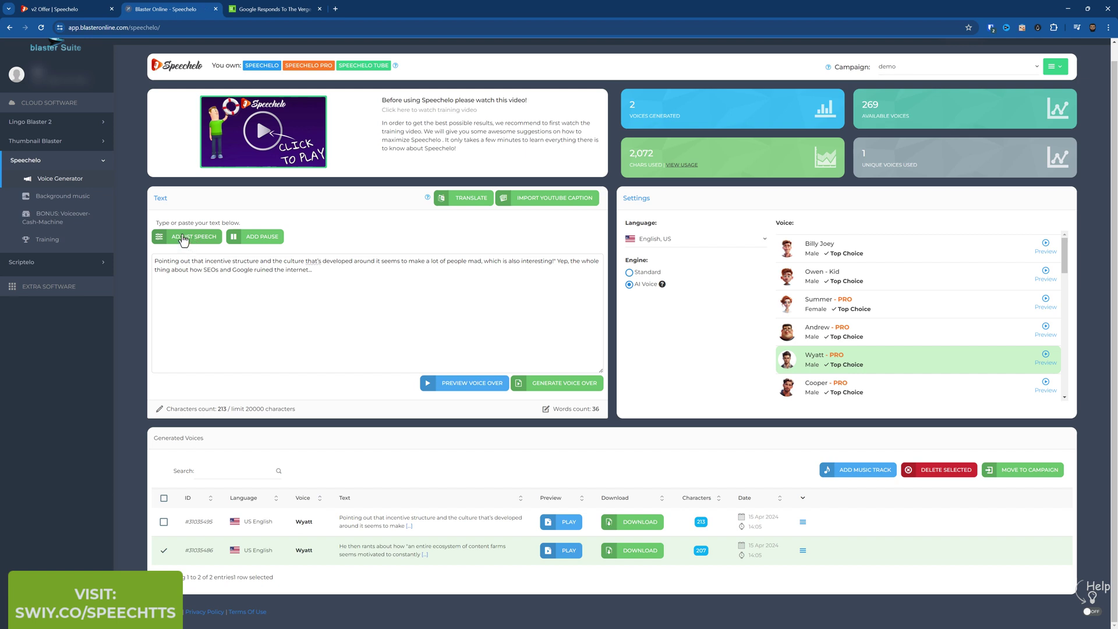
click(164, 550)
click(164, 522)
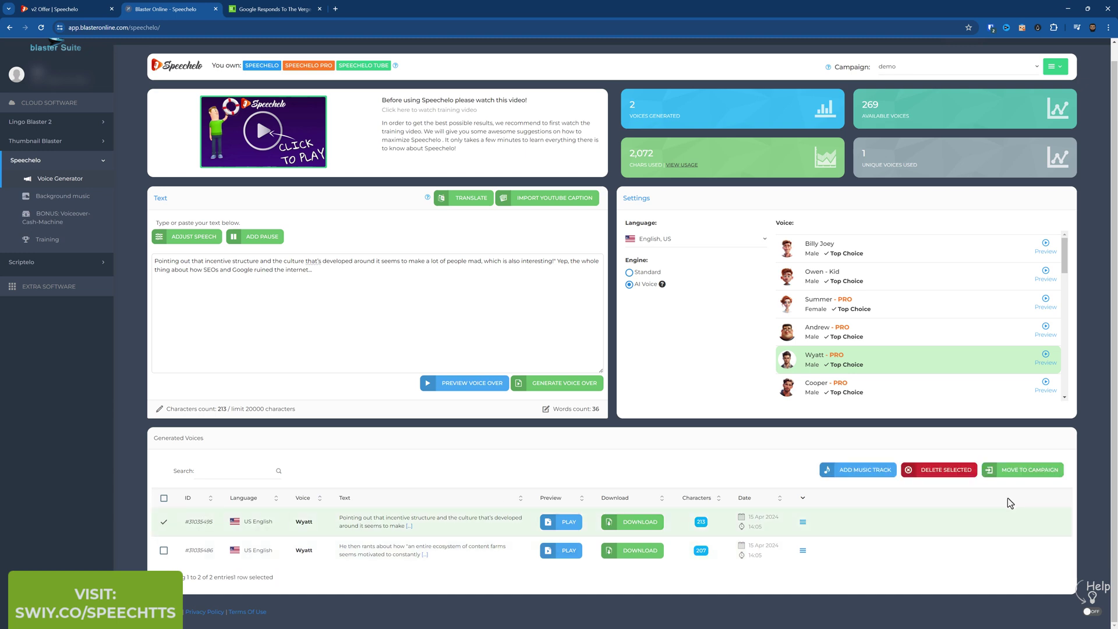
click(948, 471)
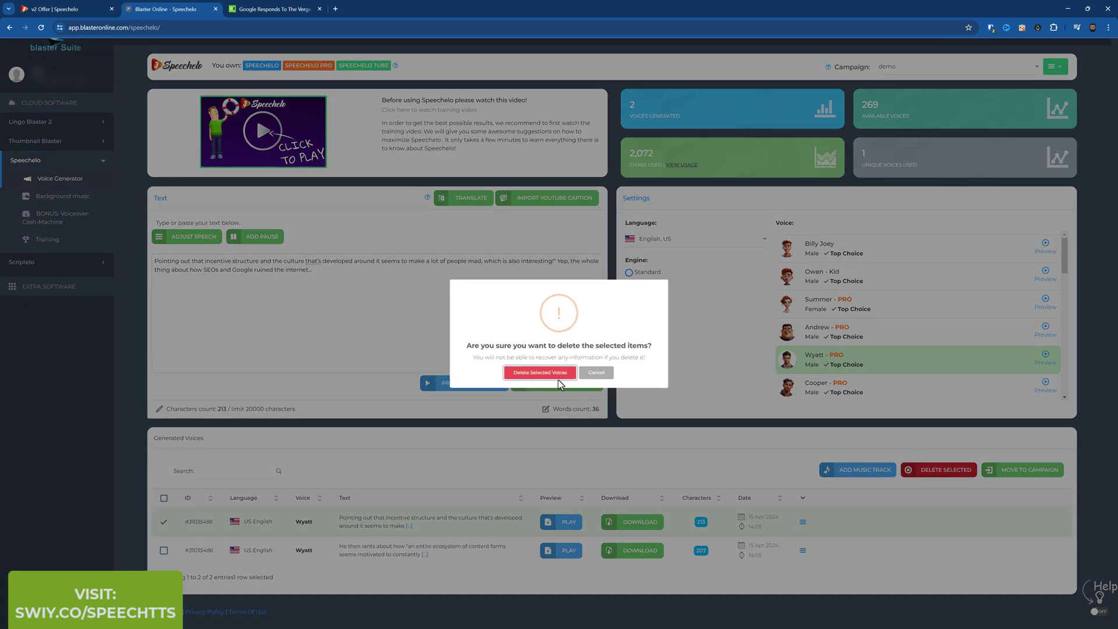
key(Return)
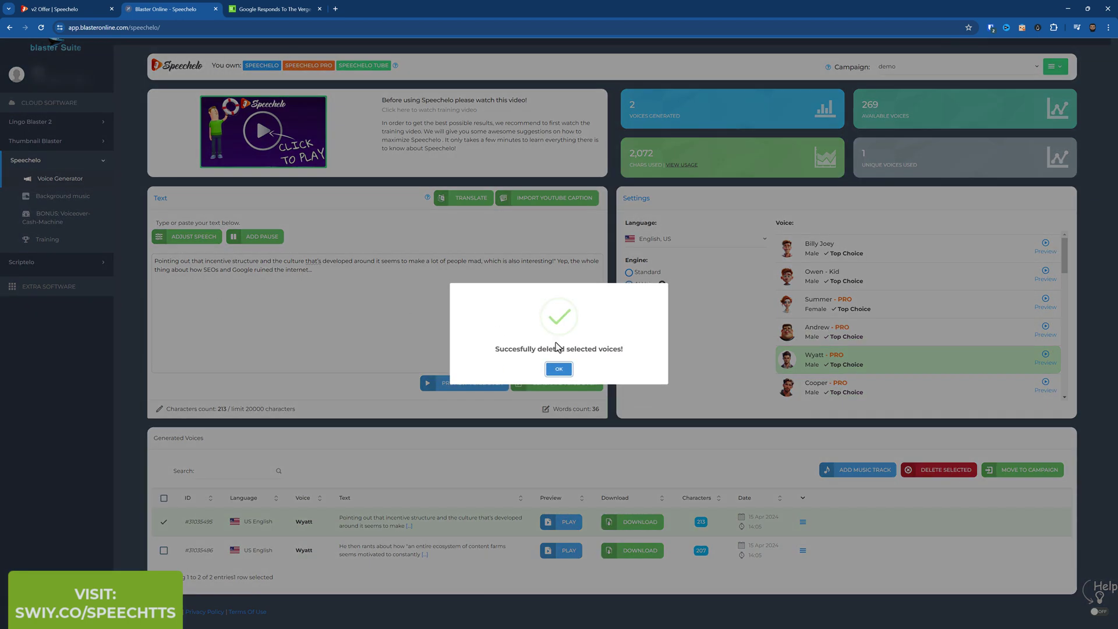
key(Return)
Set the speaking rate to Slow, generate the 'Pointing out…' Wyatt voiceover, and preview it.
click(207, 254)
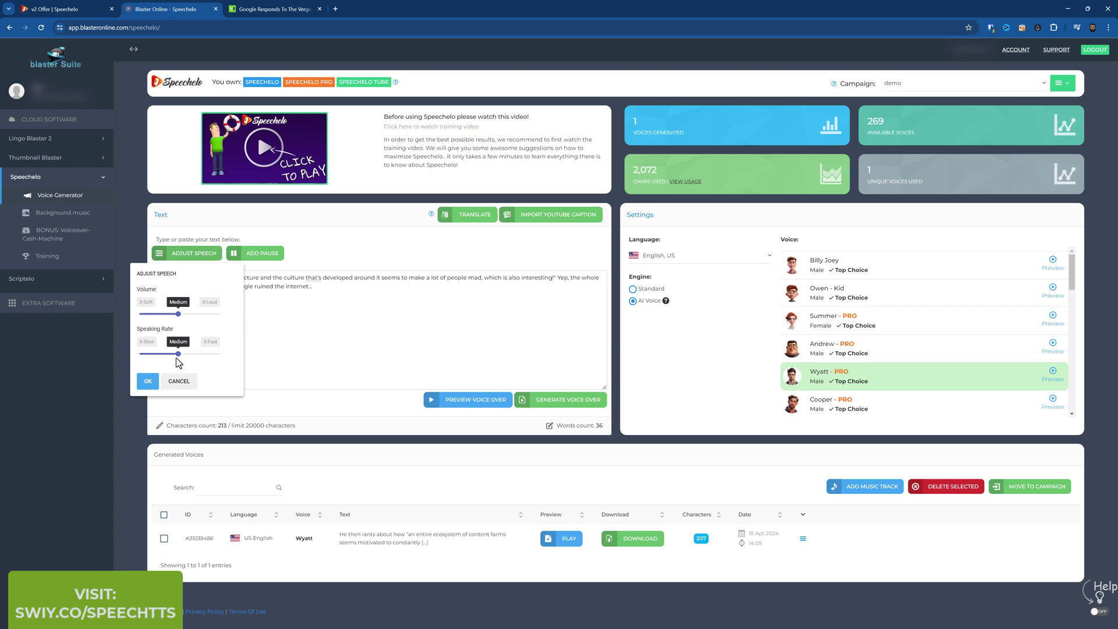
drag(178, 357, 158, 355)
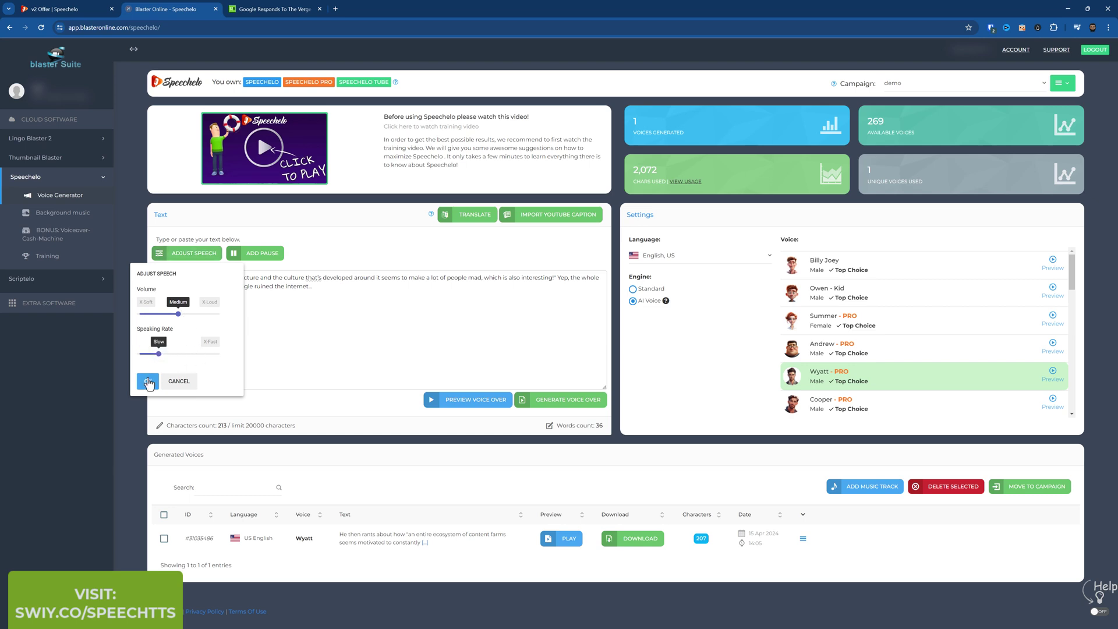
click(148, 381)
click(567, 403)
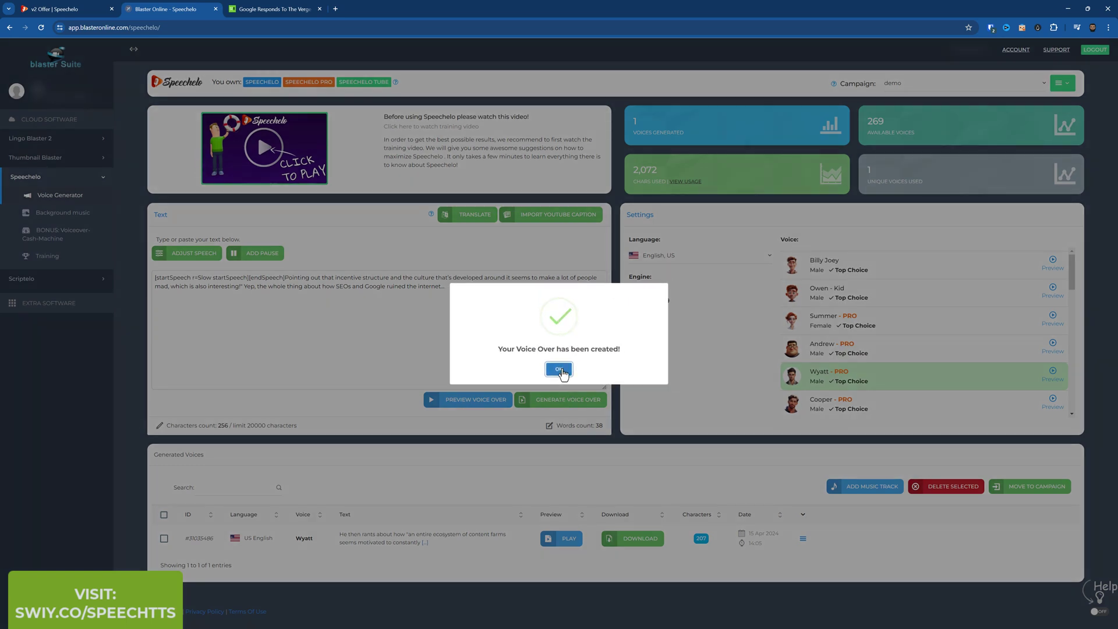
click(559, 369)
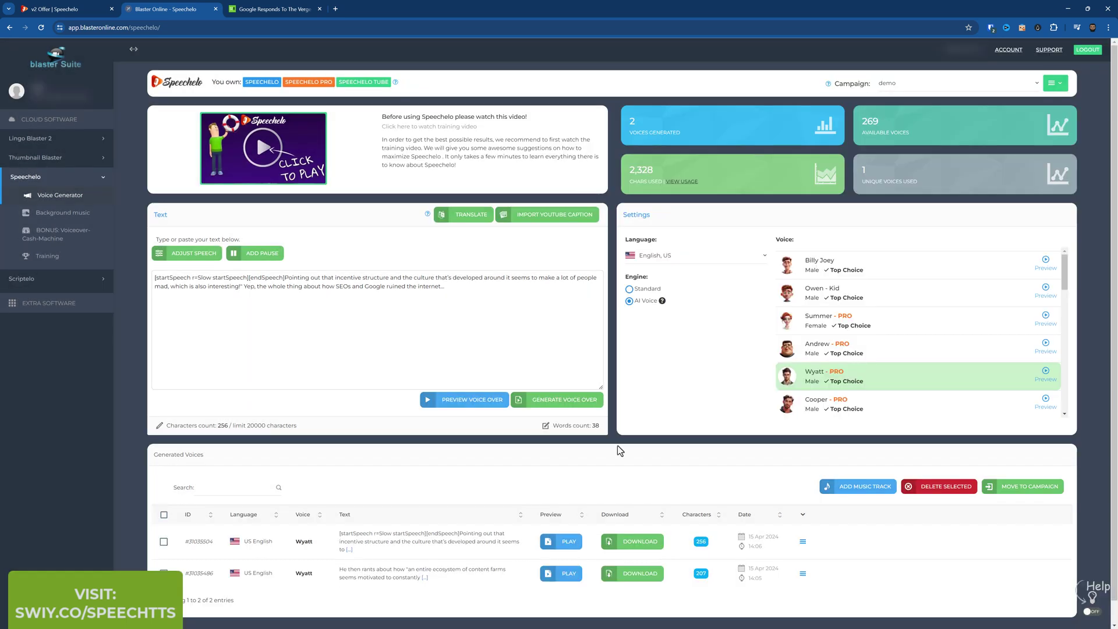
click(556, 542)
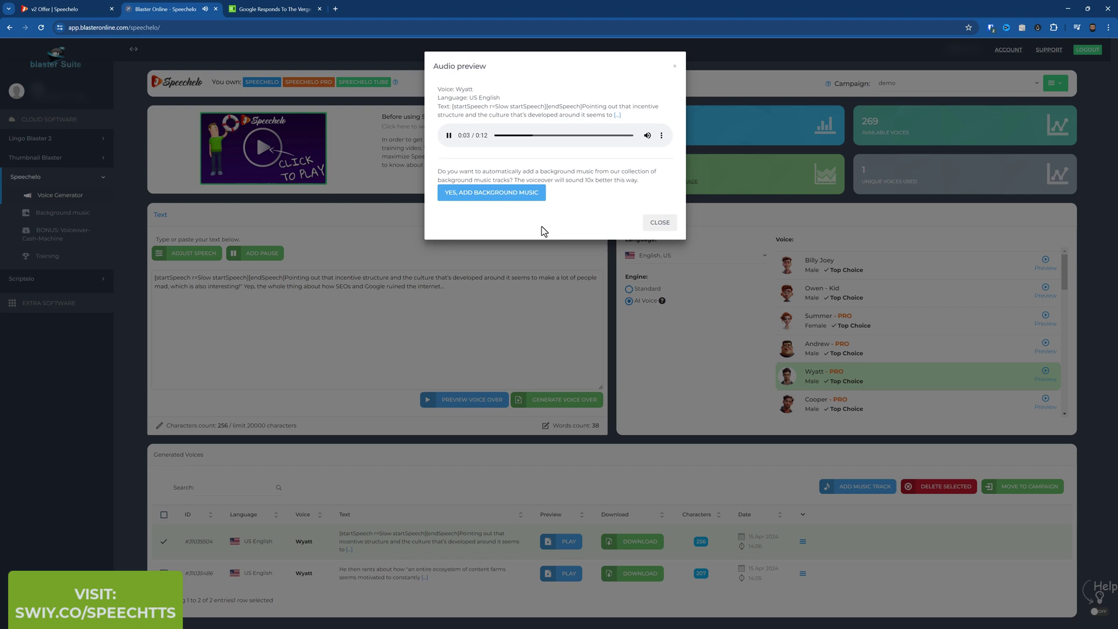
click(662, 223)
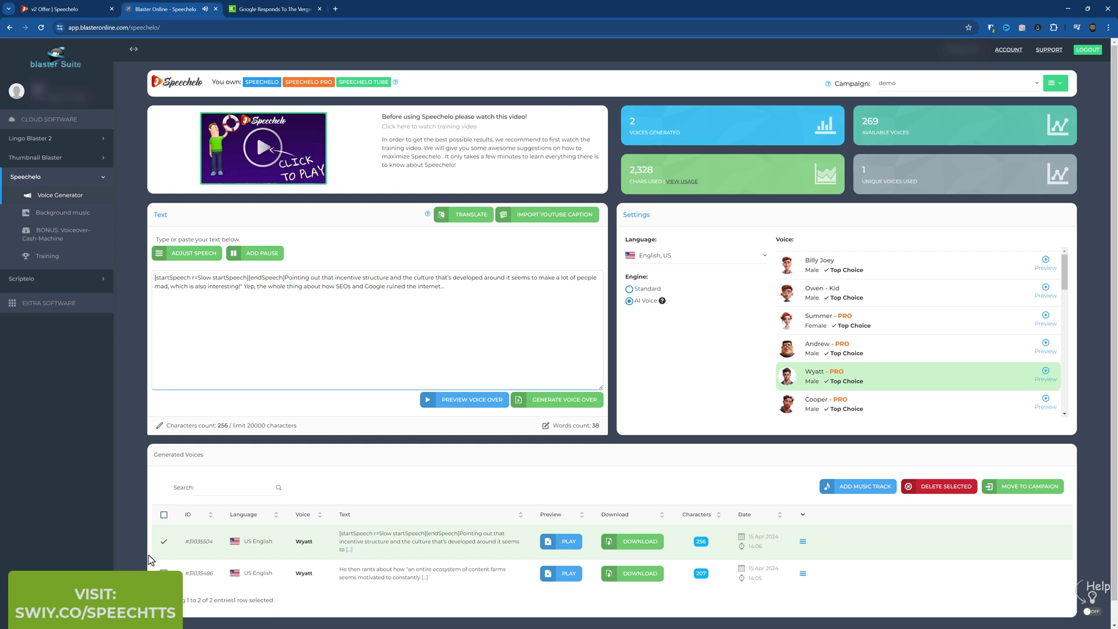
Select both Wyatt clips and merge them into one file named 'demo wyatt'.
scroll(173, 554, down, 1)
scroll(173, 551, down, 1)
click(164, 519)
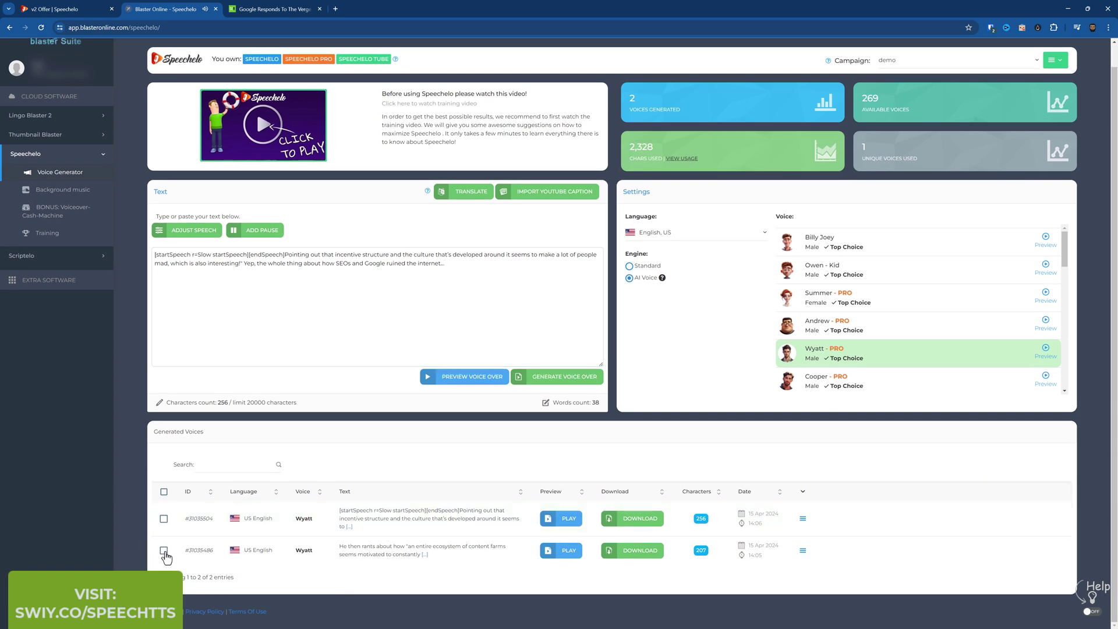
click(164, 551)
click(164, 520)
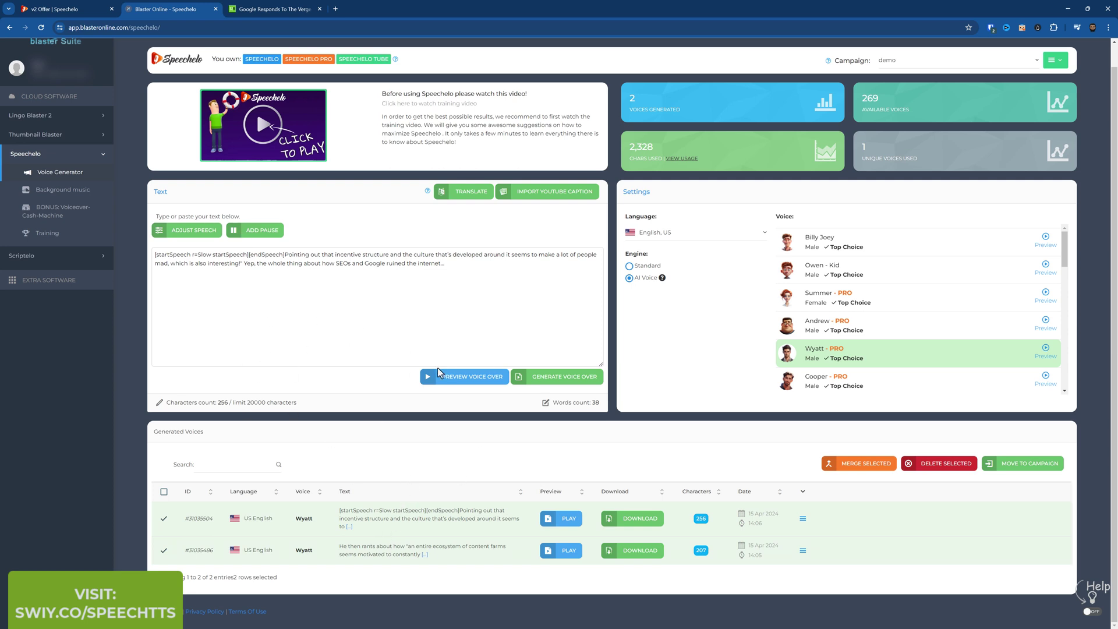
click(860, 466)
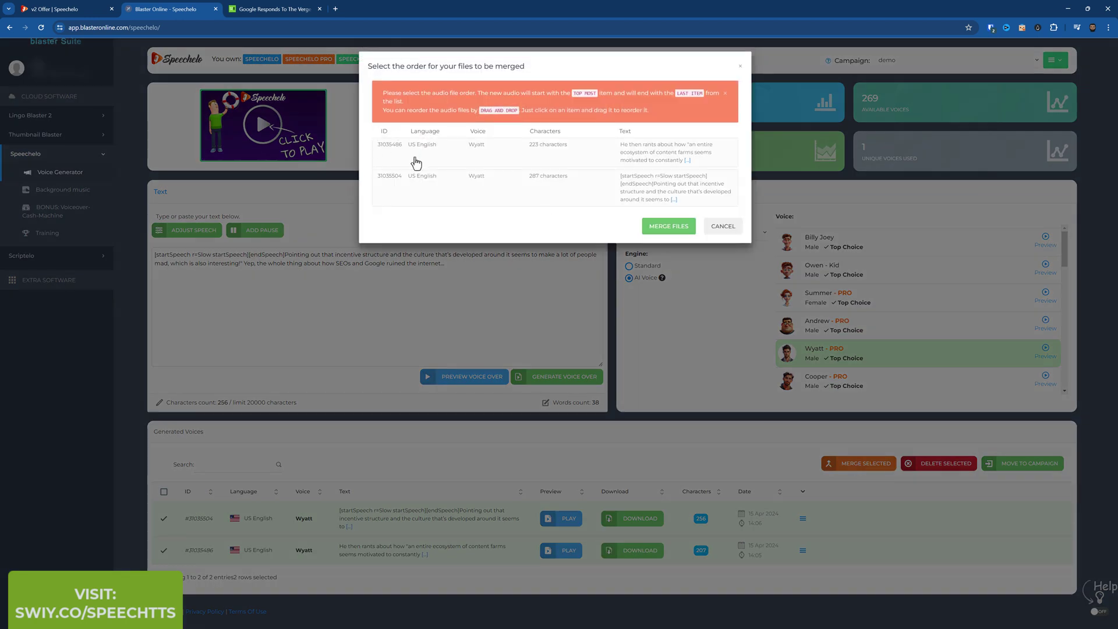
click(669, 226)
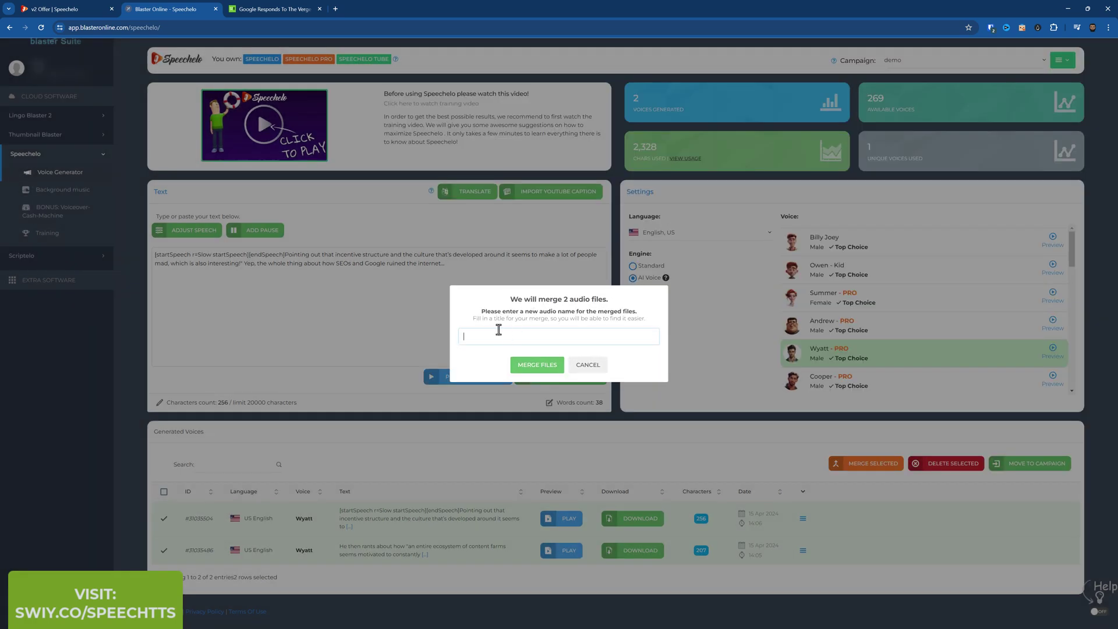
text(demo wyatt)
click(537, 365)
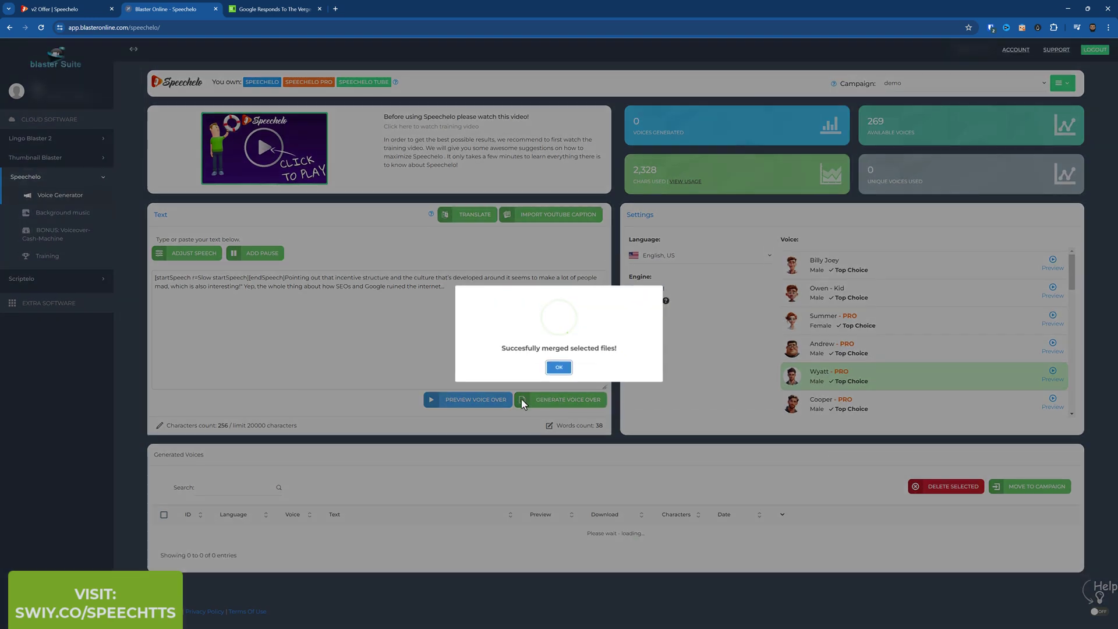
click(558, 363)
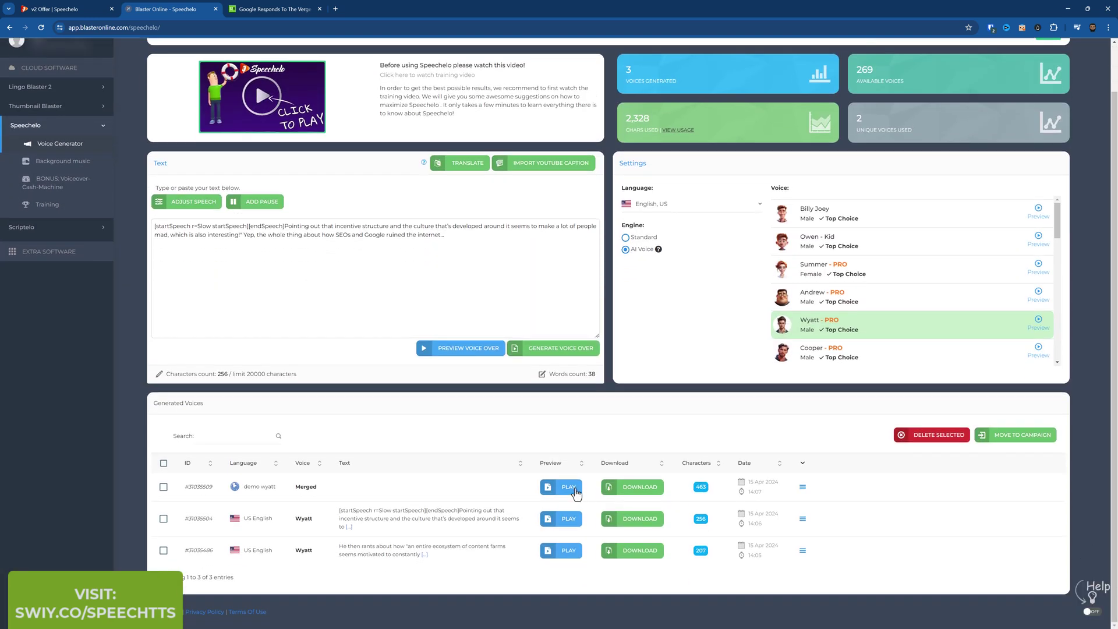
click(550, 488)
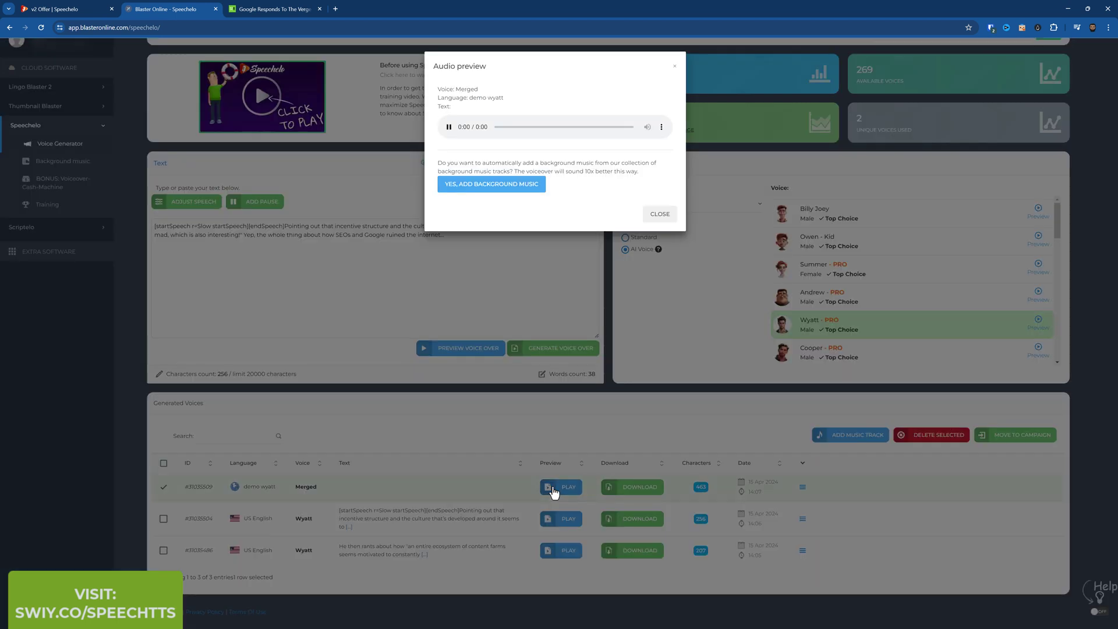
click(659, 217)
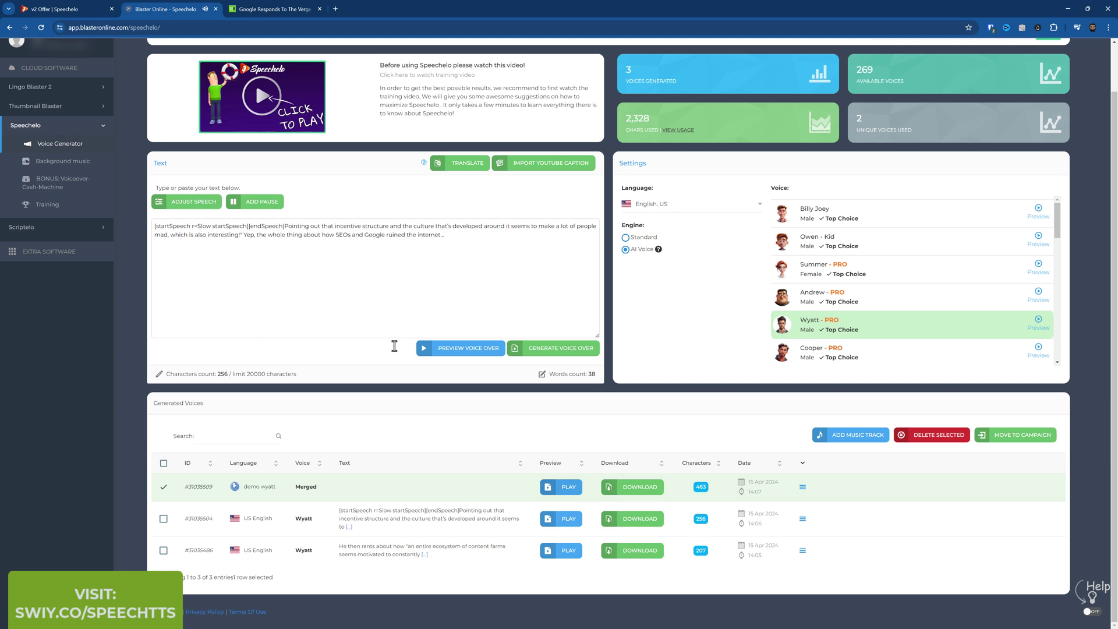
click(803, 488)
click(705, 425)
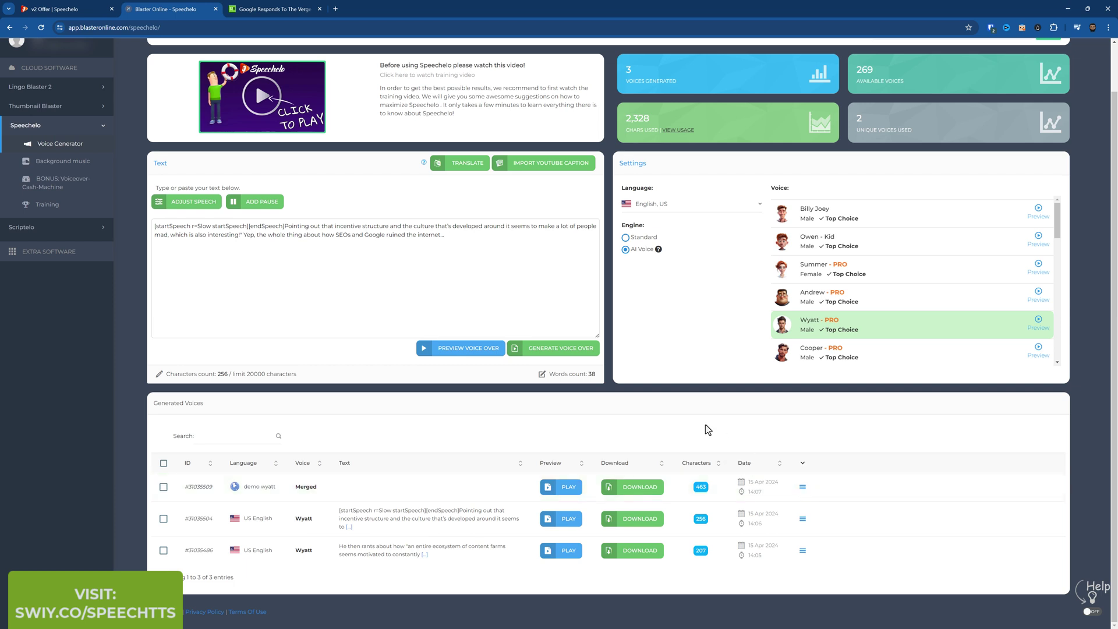
scroll(710, 428, up, 1)
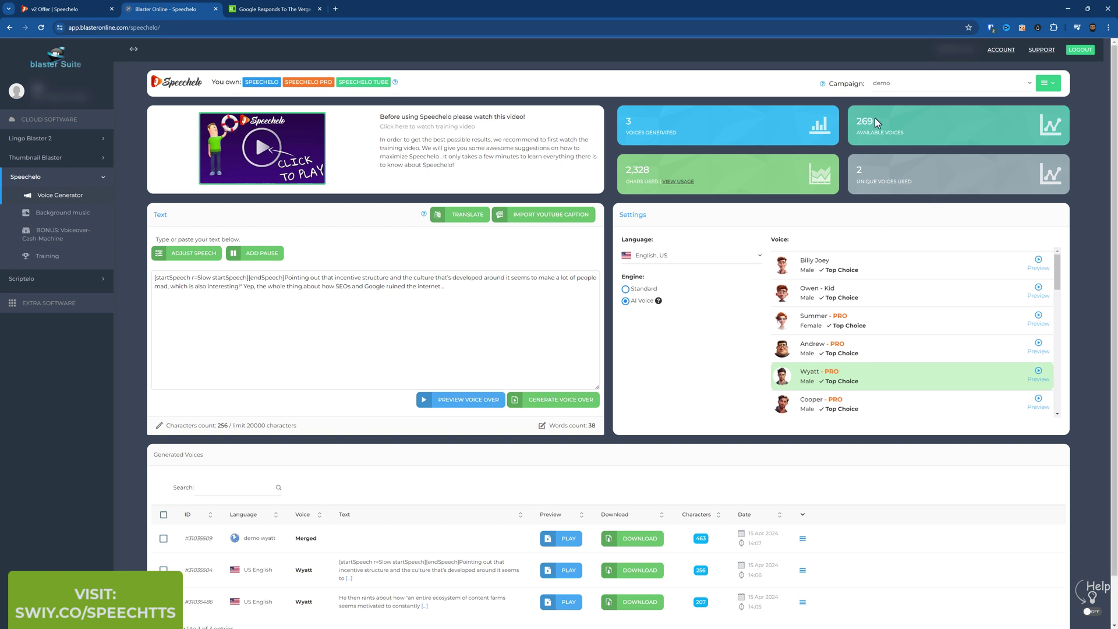
drag(874, 119, 863, 119)
click(920, 86)
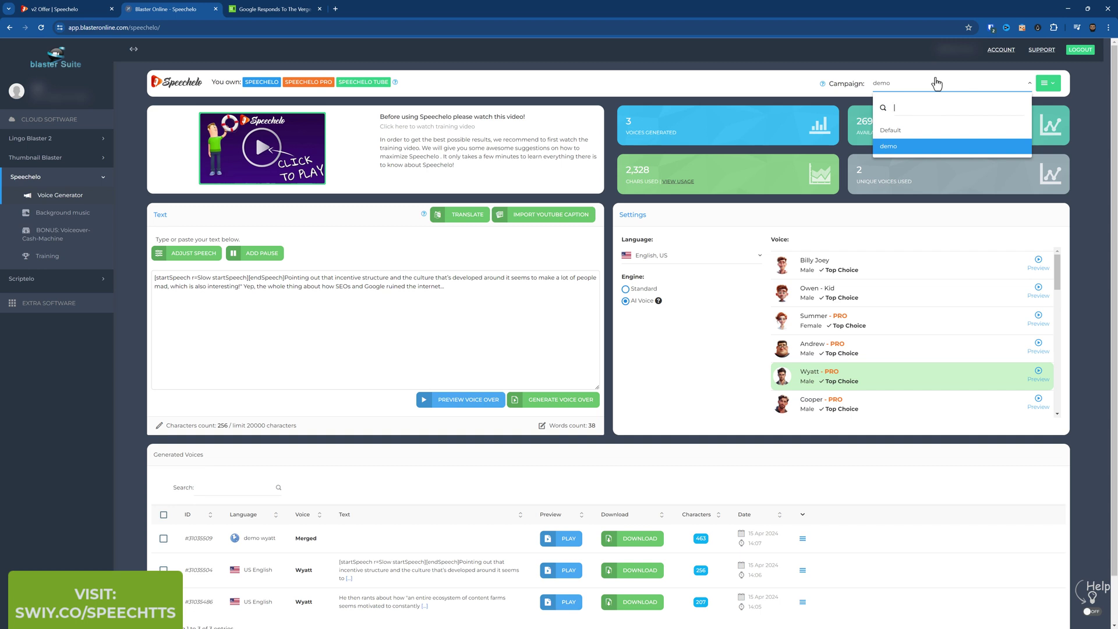
click(608, 154)
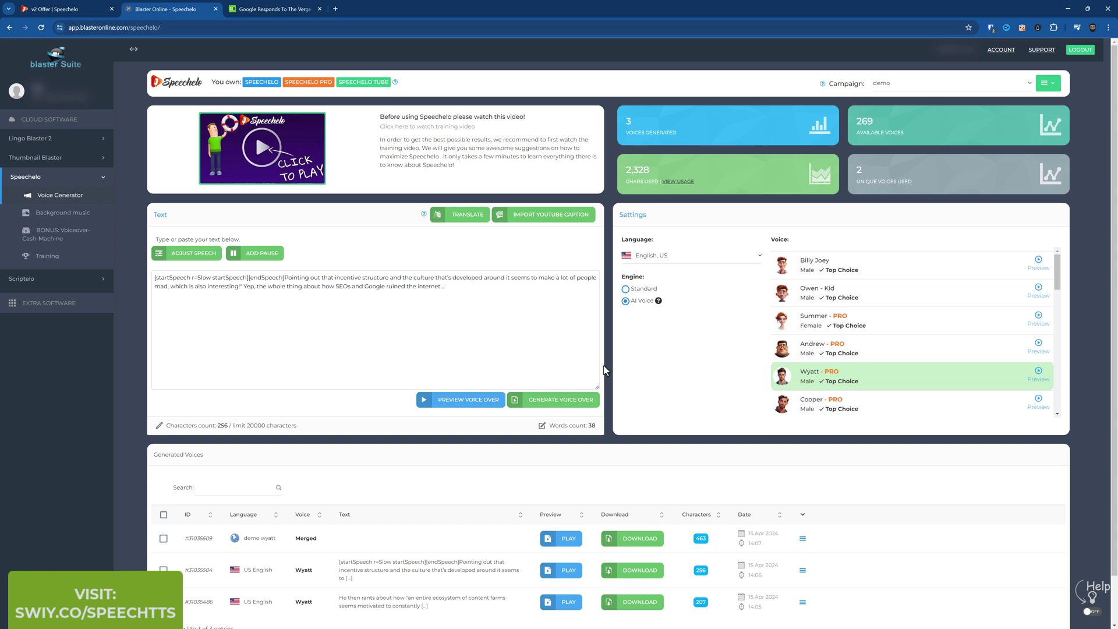
scroll(606, 369, down, 1)
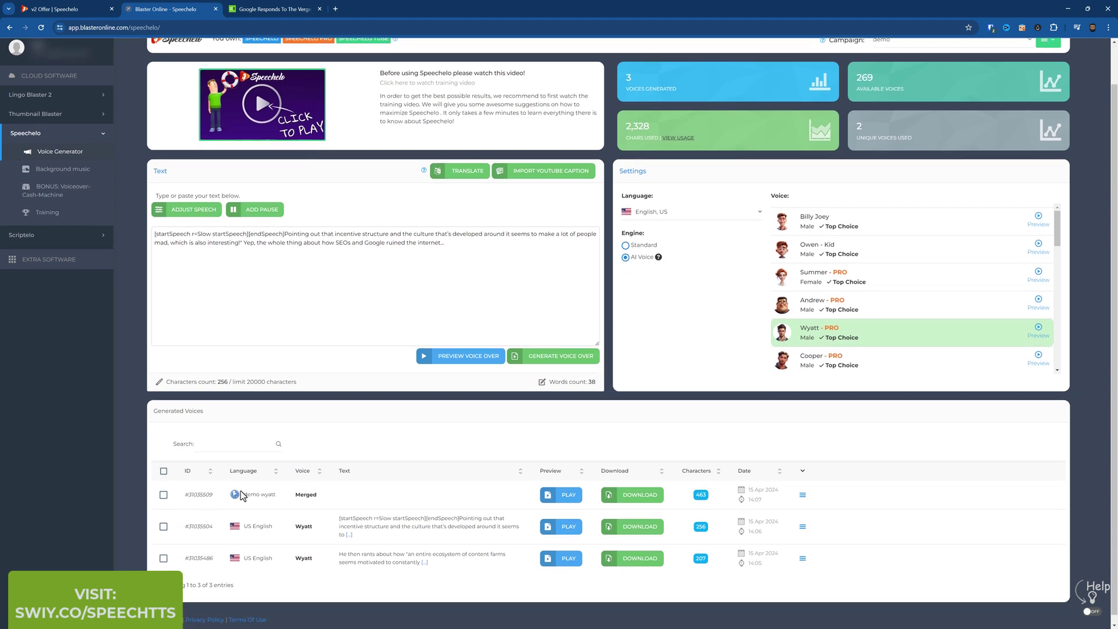
scroll(545, 511, up, 1)
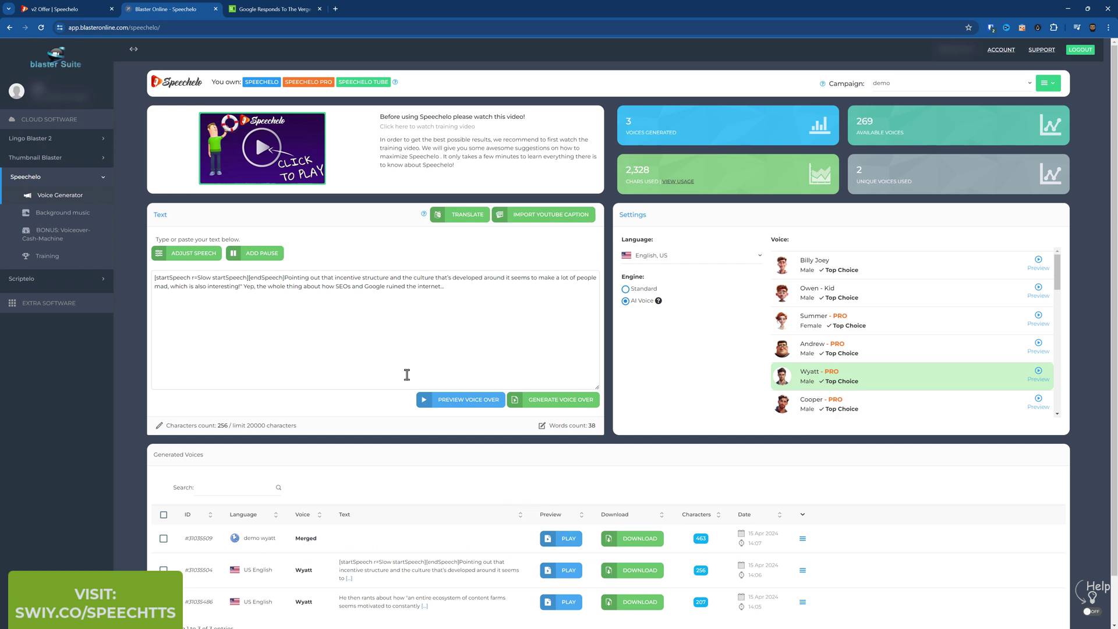